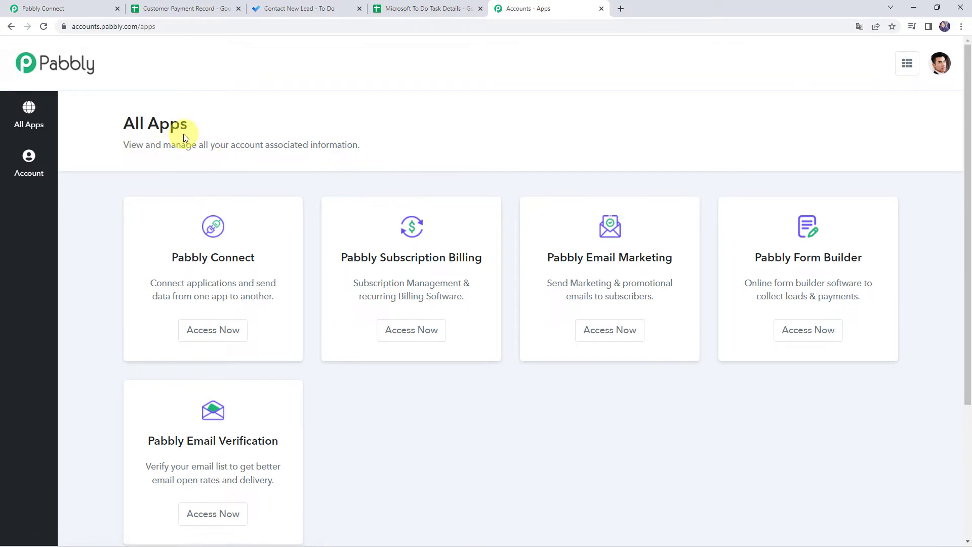
# - Open Pabbly Connect using Access Now on the Pabbly All Apps page
pyautogui.click(228, 331)
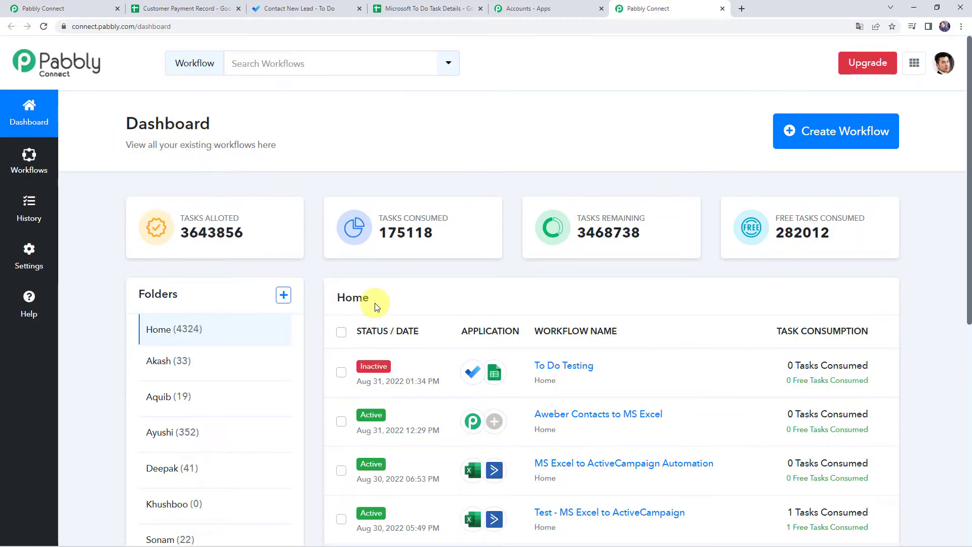
# - Create a new workflow with the pasted name 'How to use Microsoft To Do Inside Pabbly Connect'
pyautogui.scroll(-6, 375, 304)
pyautogui.scroll(6, 375, 310)
pyautogui.click(831, 132)
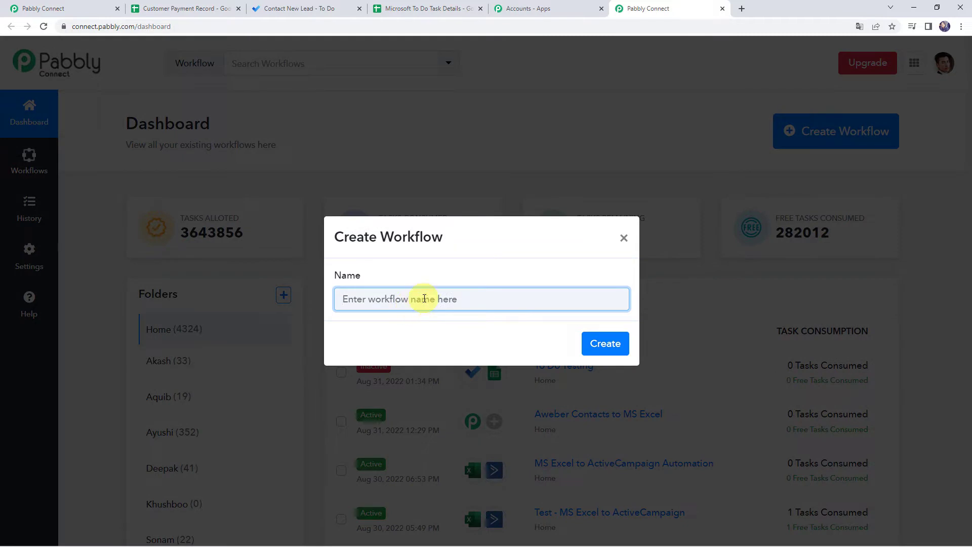
pyautogui.write('How to use Microsoft To Do Inside Pabbly Connect')
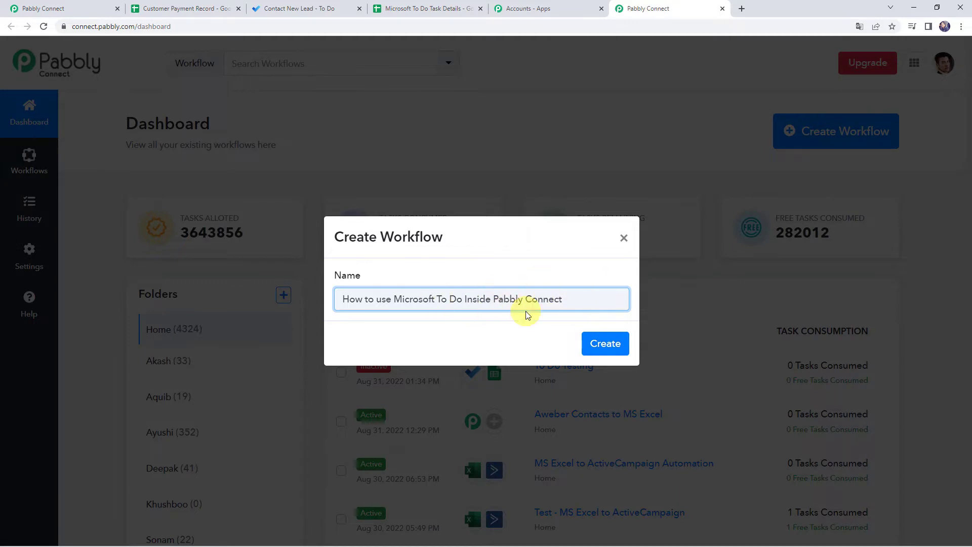
pyautogui.click(603, 343)
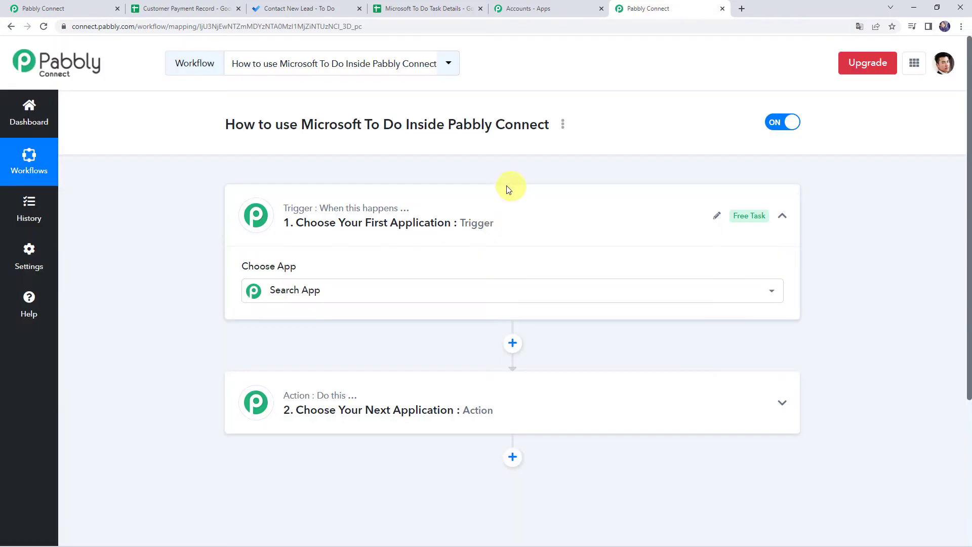
# - Search 'Micro' in the trigger's app list and select Microsoft To-Do as the trigger app
pyautogui.click(496, 226)
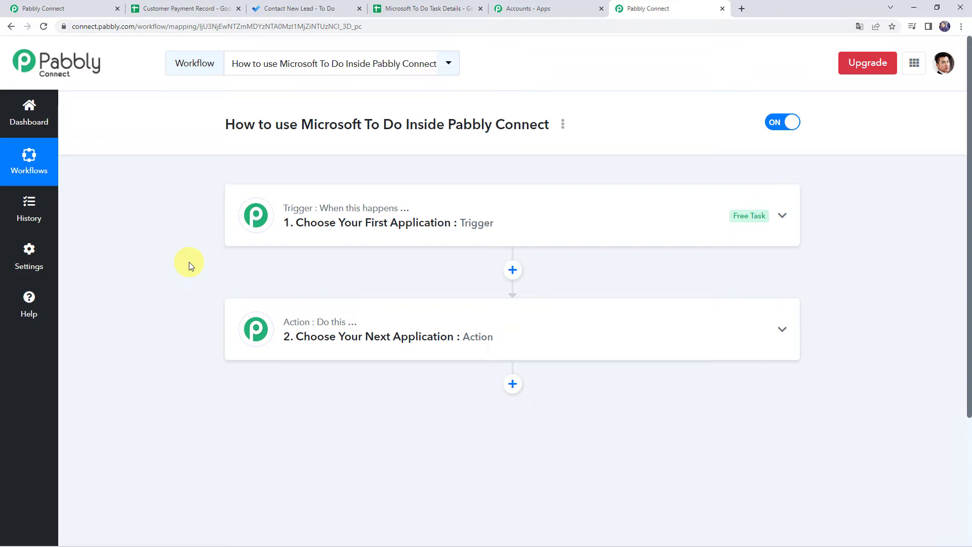
pyautogui.click(509, 219)
pyautogui.click(363, 284)
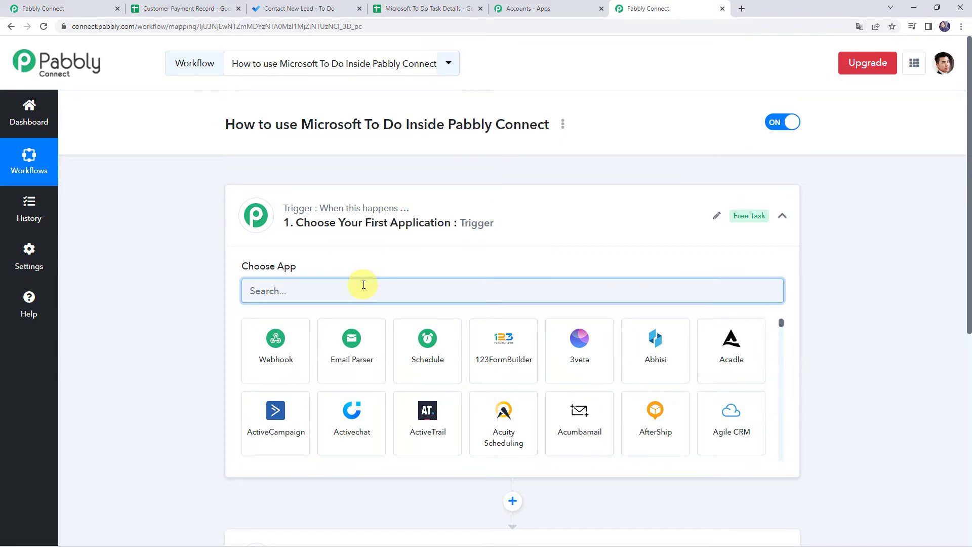
pyautogui.write('Micro')
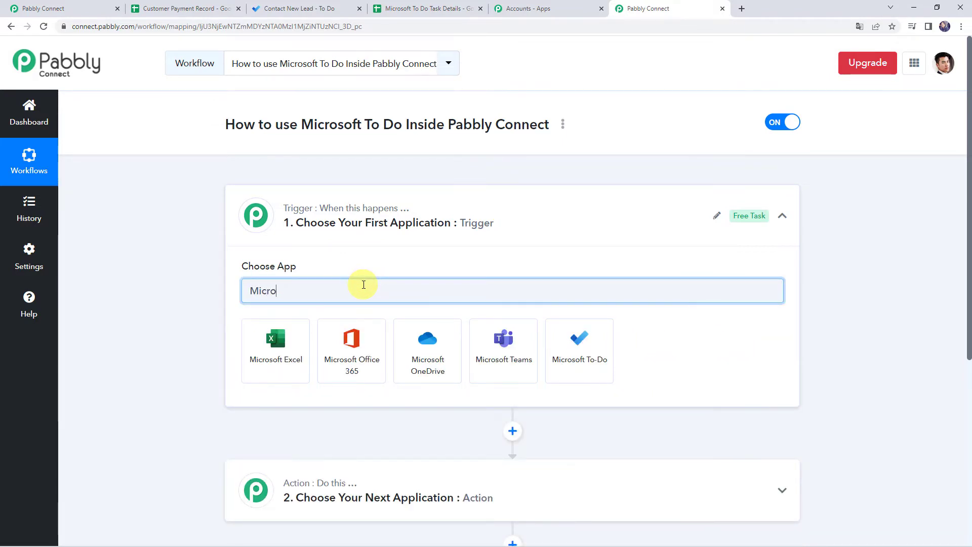
pyautogui.click(591, 379)
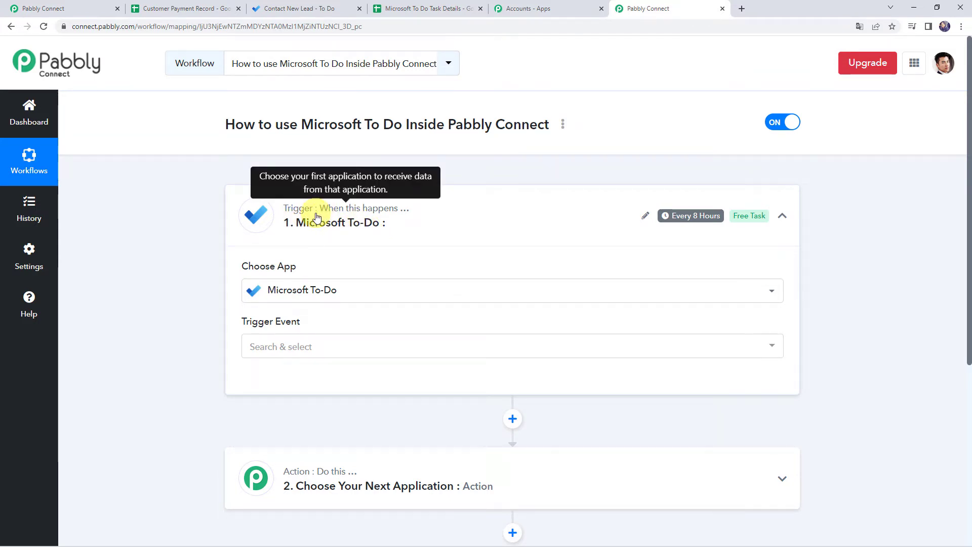
# - Set the Microsoft To-Do trigger event to New Task and bring up the account connection panel
pyautogui.scroll(-1, 167, 266)
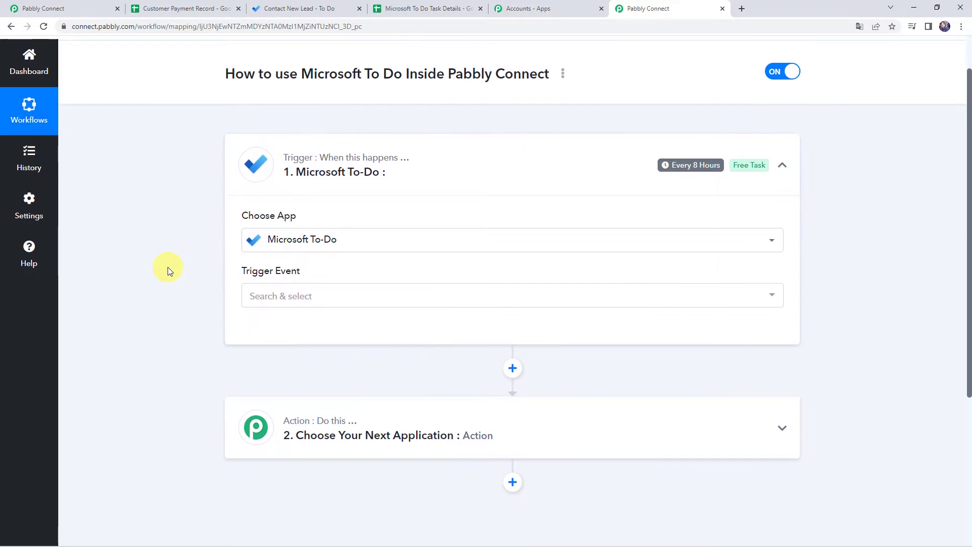
pyautogui.click(263, 297)
pyautogui.scroll(-1, 206, 296)
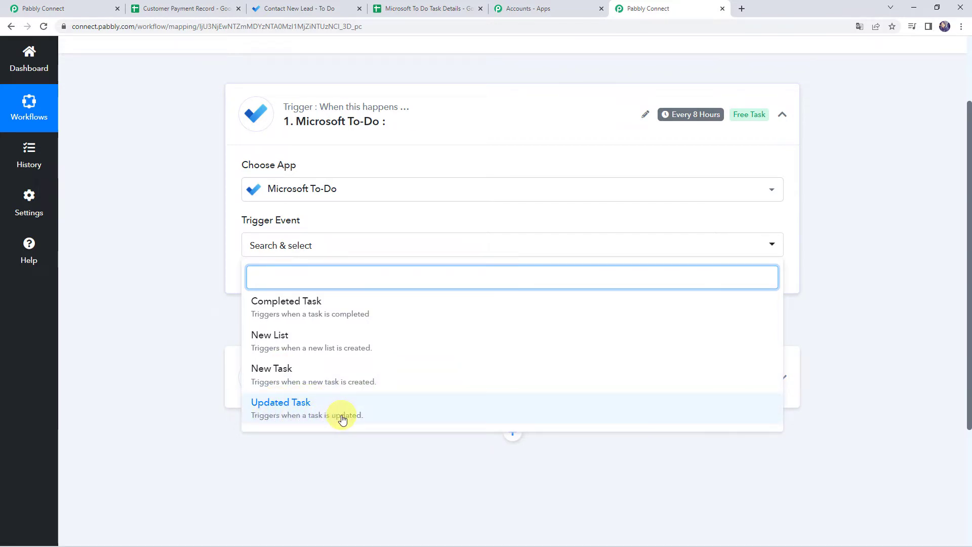
pyautogui.click(282, 378)
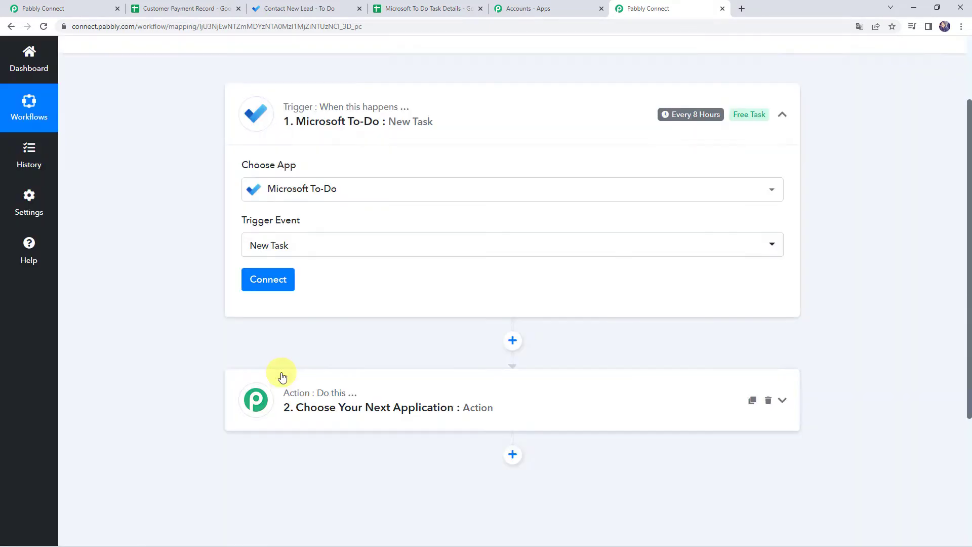
pyautogui.click(287, 276)
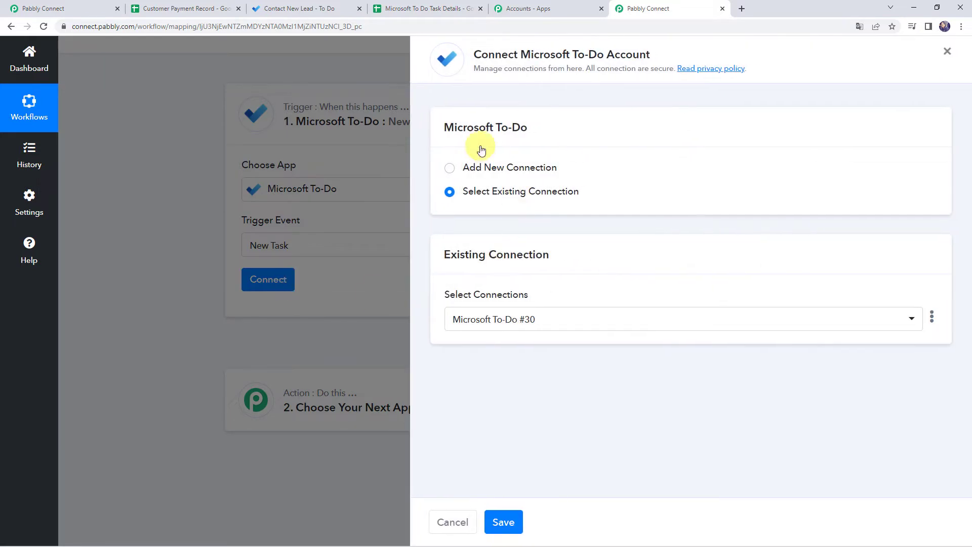
# - Add a new Microsoft To-Do connection and approve Pabbly Connect's access in the Microsoft consent popup
pyautogui.click(478, 167)
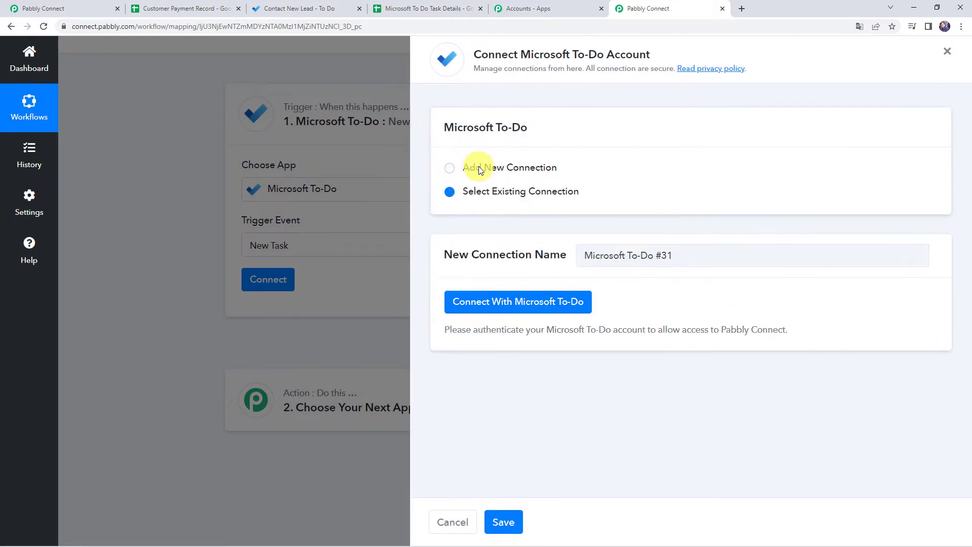
pyautogui.click(527, 304)
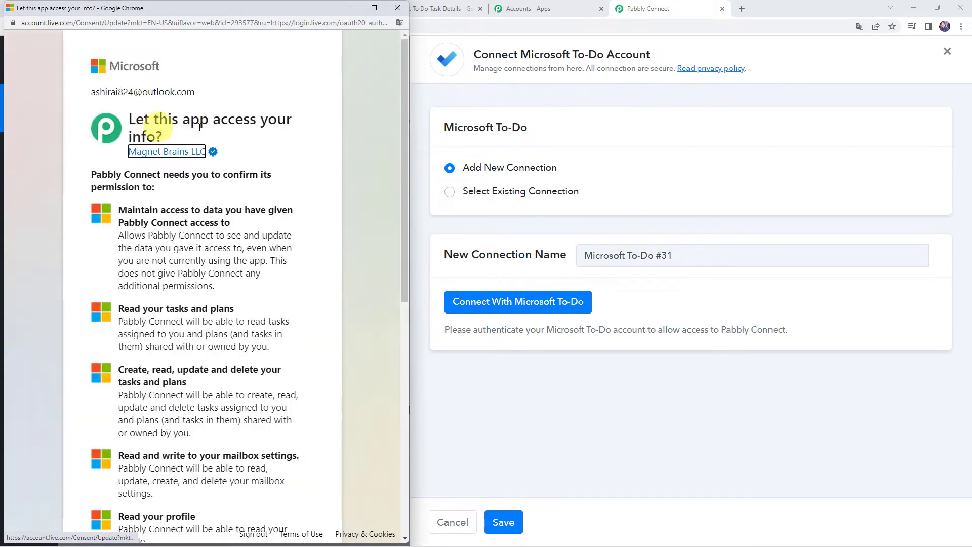
pyautogui.scroll(-9, 278, 293)
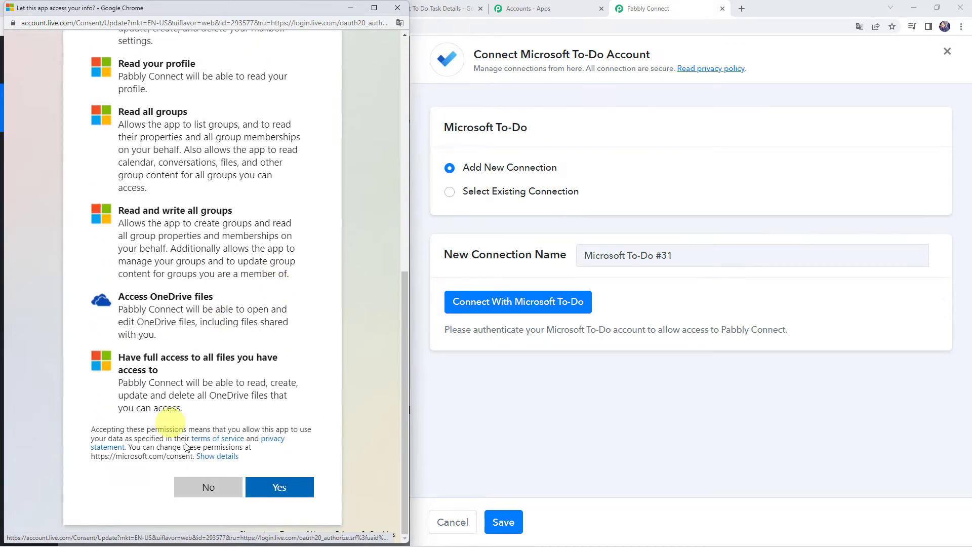
pyautogui.click(276, 492)
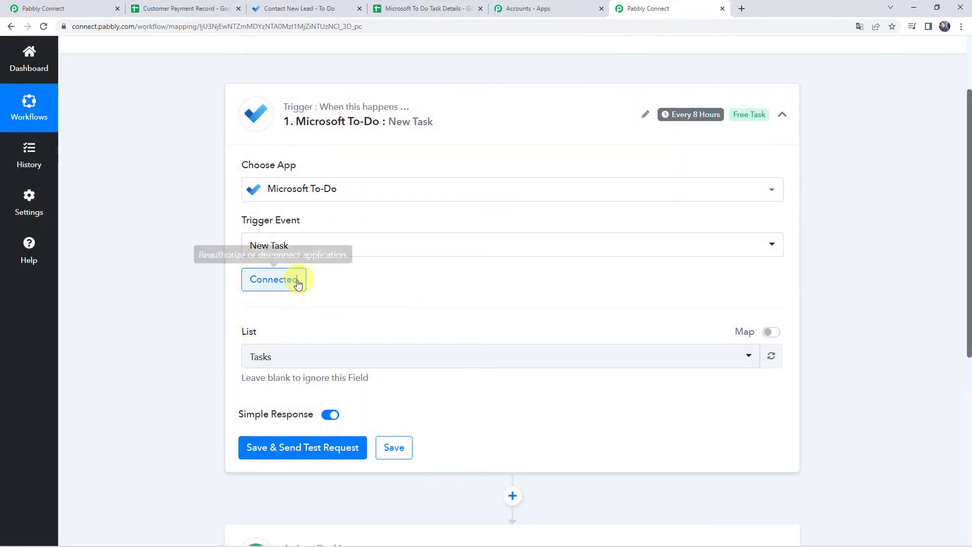
# - Keep Tasks as the trigger's To Do list, then switch to the Microsoft To Do Tasks tab
pyautogui.click(272, 363)
pyautogui.click(224, 357)
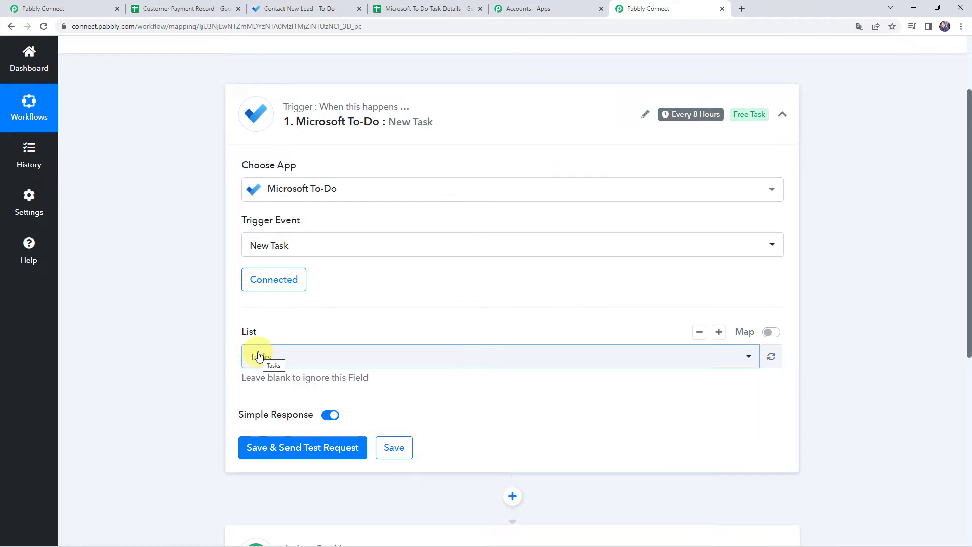
pyautogui.click(273, 8)
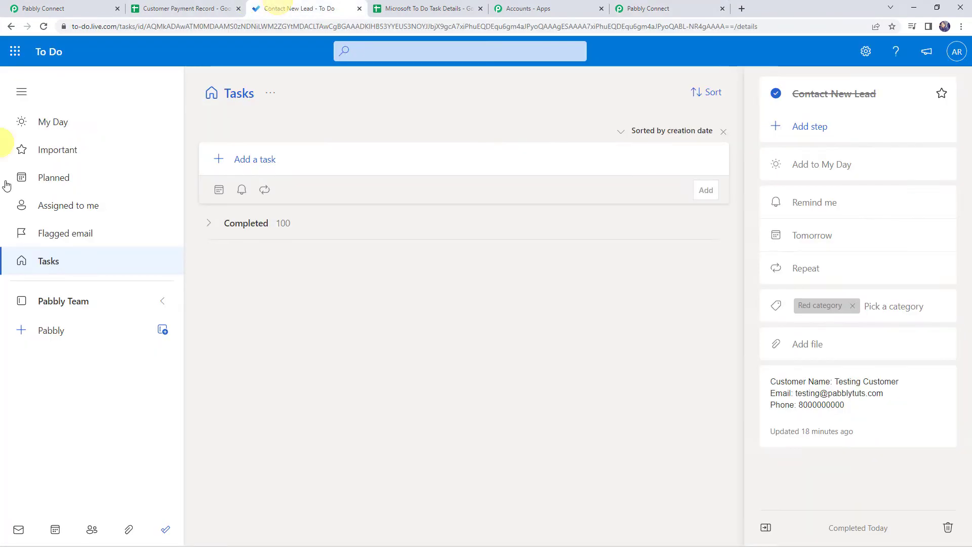
pyautogui.click(51, 261)
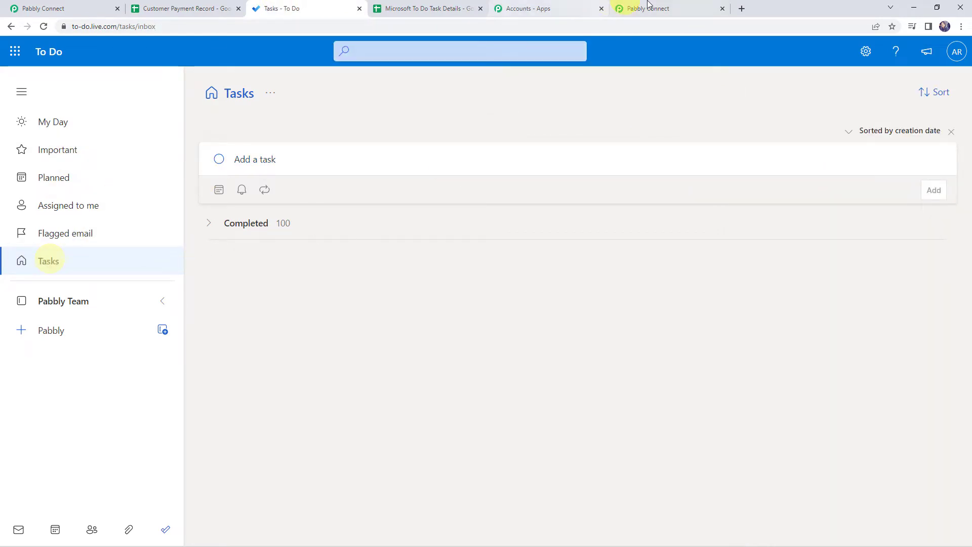
pyautogui.click(660, 8)
pyautogui.scroll(-1, 167, 364)
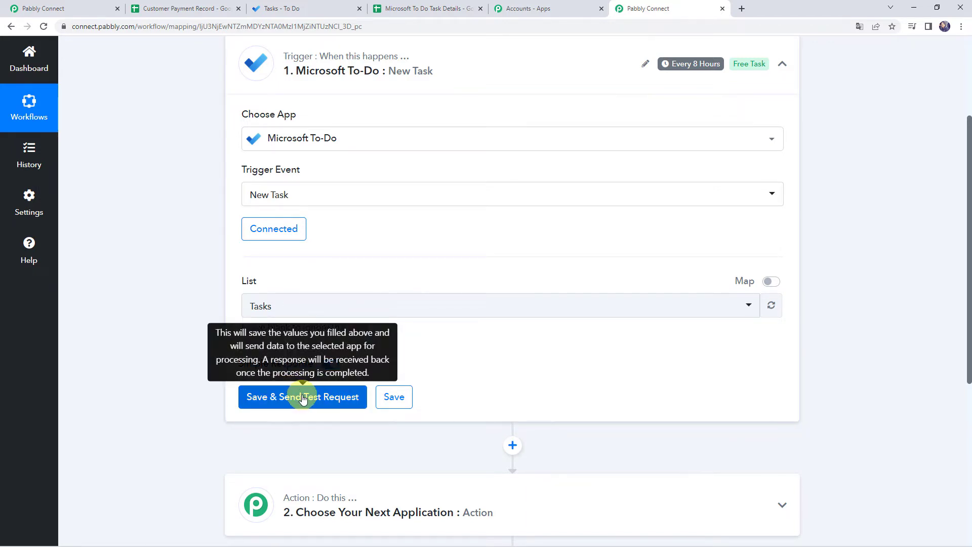
pyautogui.click(282, 7)
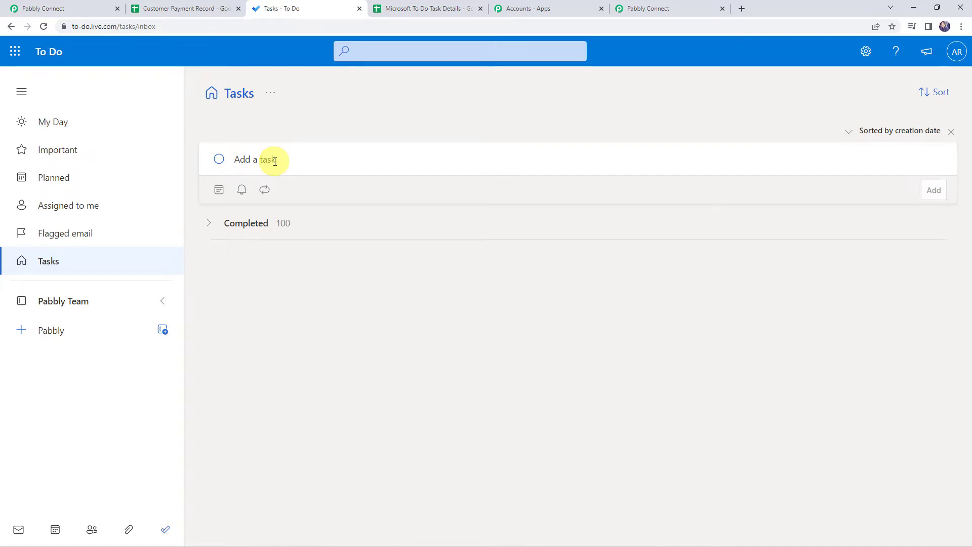
# - Add a 'Contact New Lead' task due Tomorrow and open its details panel
pyautogui.write('Con')
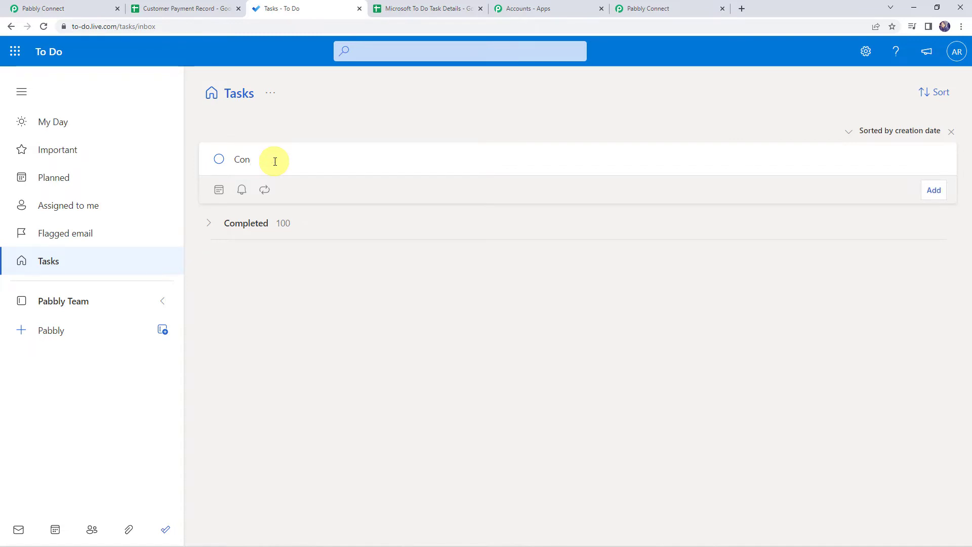
pyautogui.write('tact New Lead')
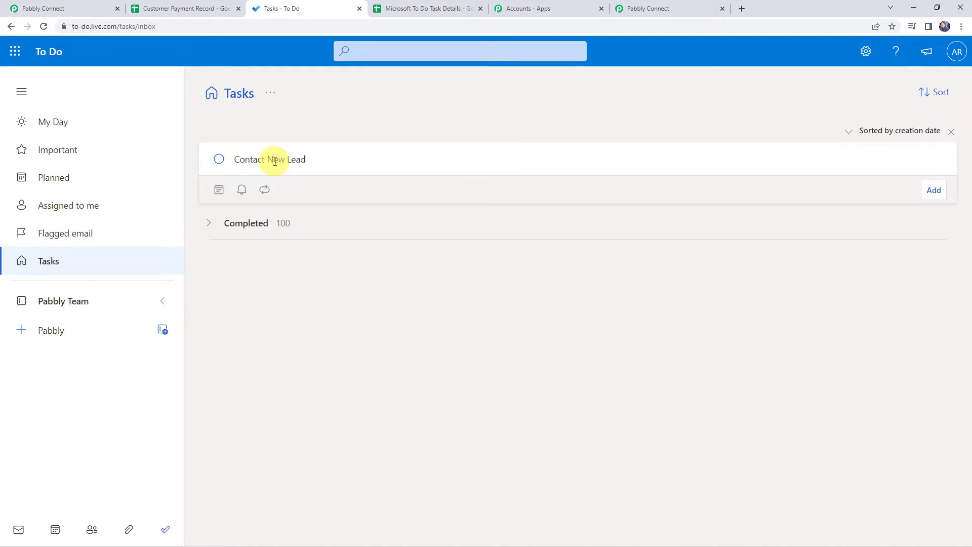
pyautogui.click(220, 190)
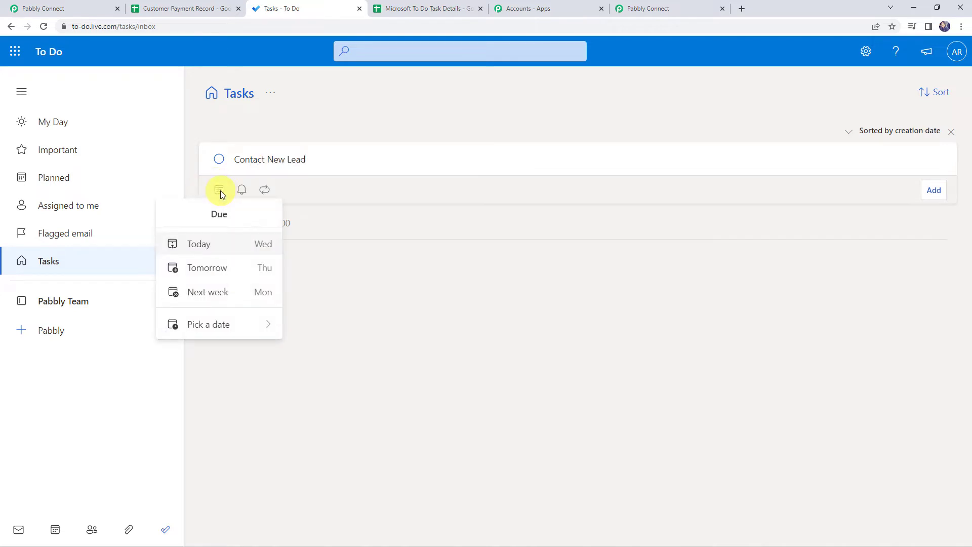
pyautogui.click(203, 268)
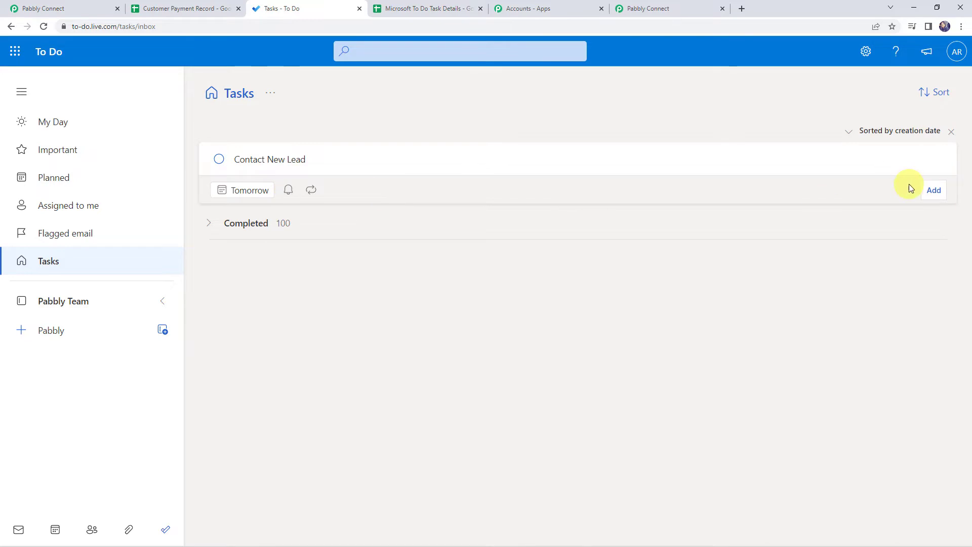
pyautogui.click(934, 191)
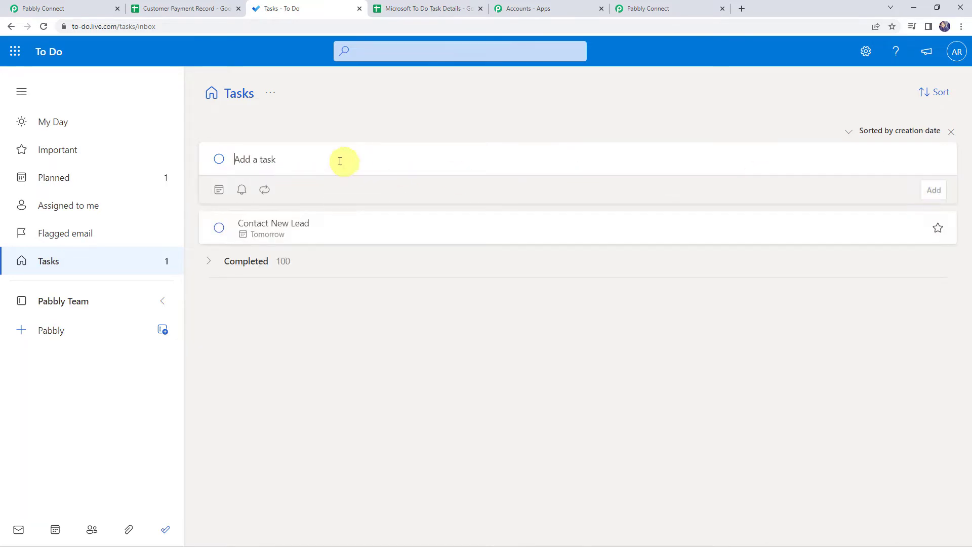
pyautogui.click(315, 228)
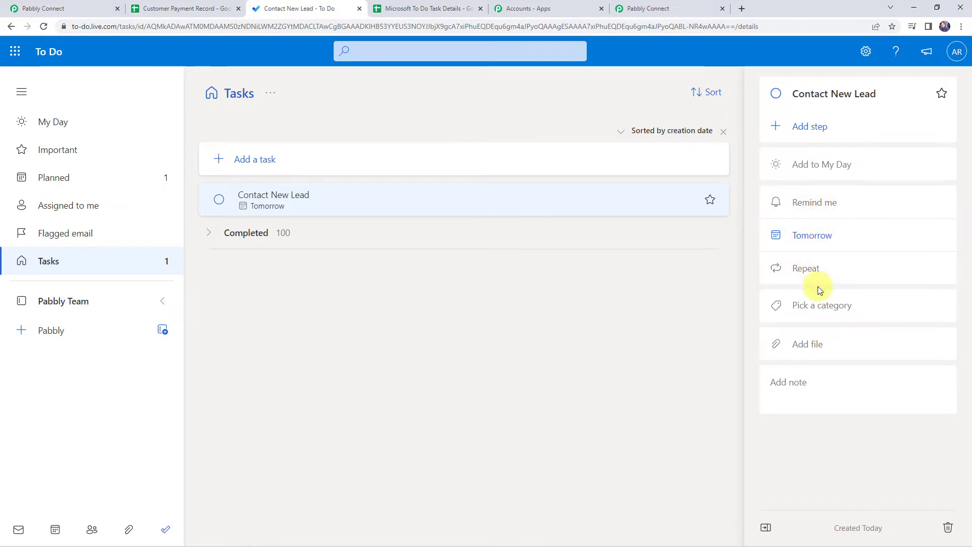
# - Tag the Contact New Lead task with the Red category
pyautogui.click(810, 307)
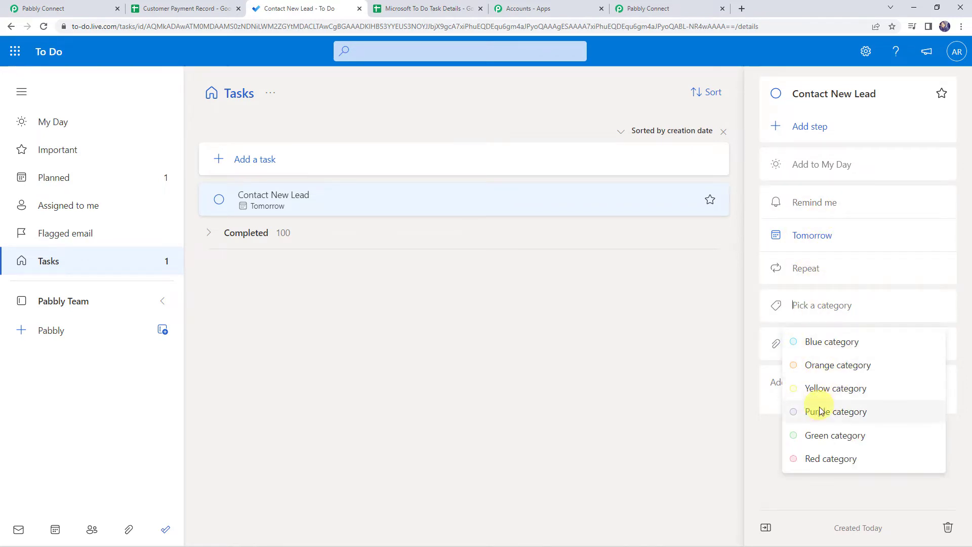
pyautogui.click(829, 459)
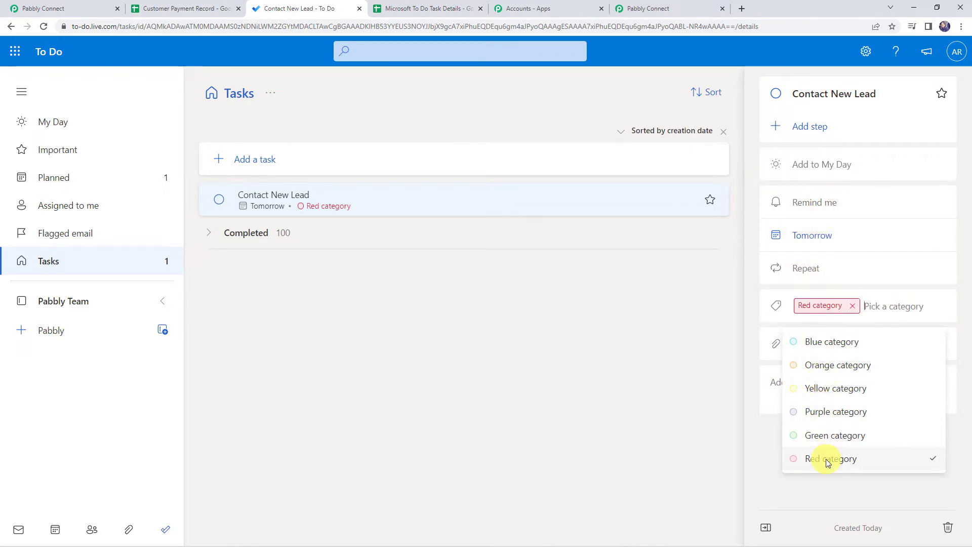
pyautogui.click(753, 413)
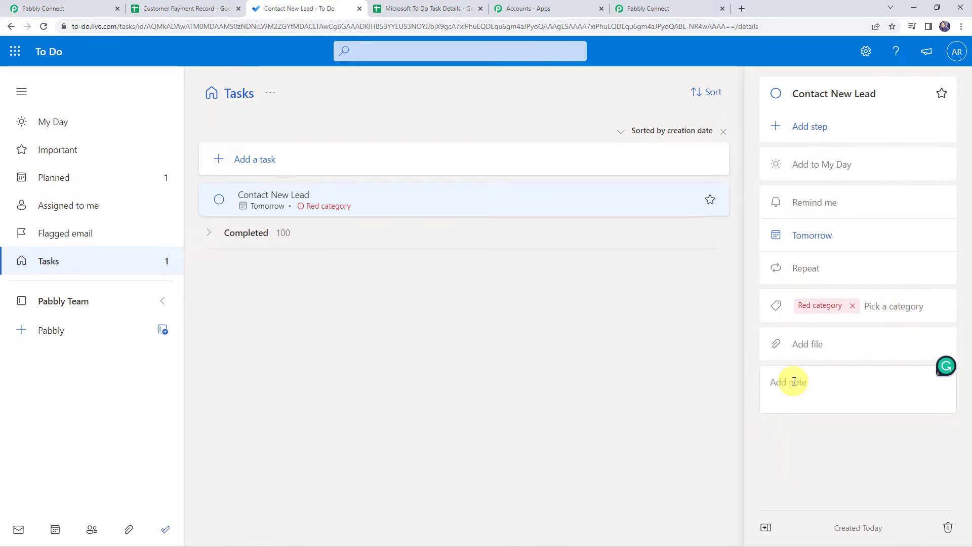
# - Write a note with the lead's name, e-mail and phone lines, then return to Pabbly Connect
pyautogui.write('Ne')
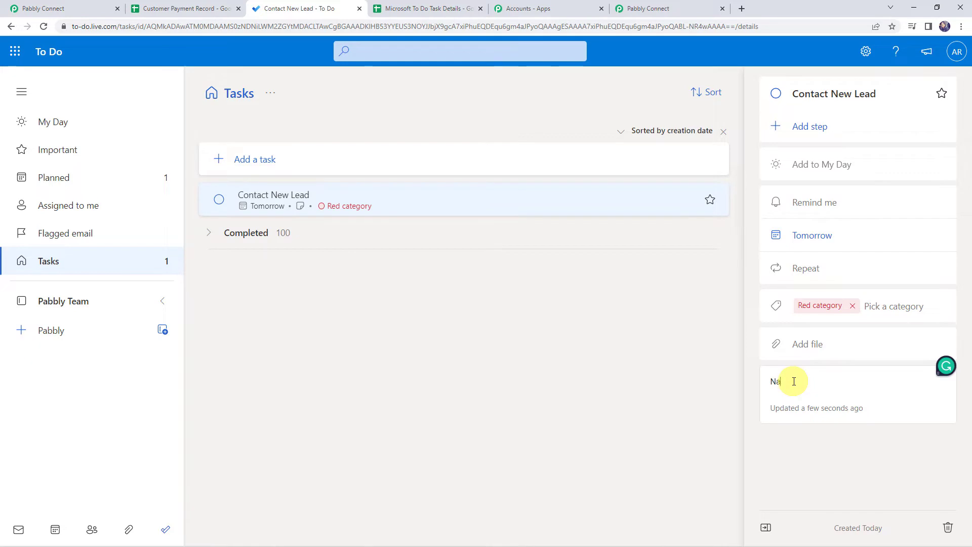
pyautogui.write('me: Dummy ')
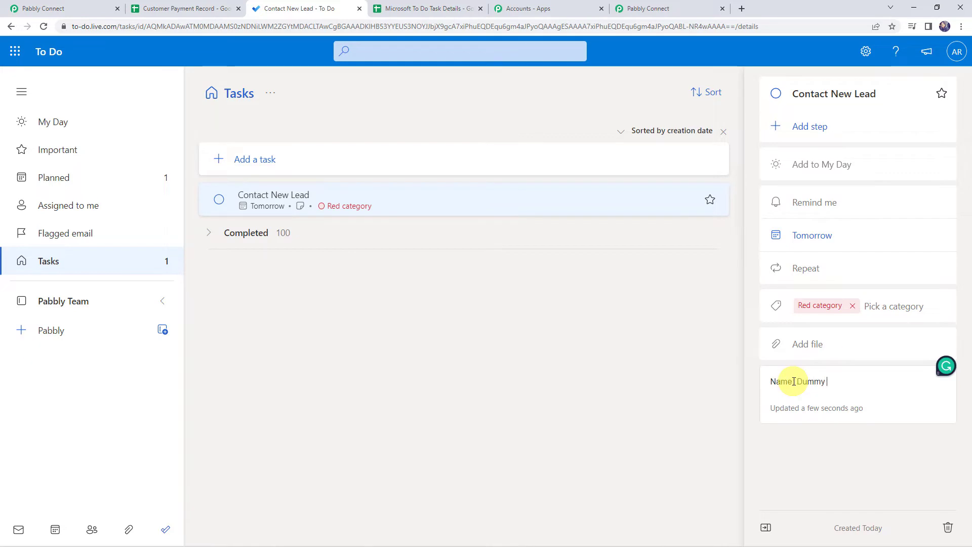
pyautogui.write('Customer')
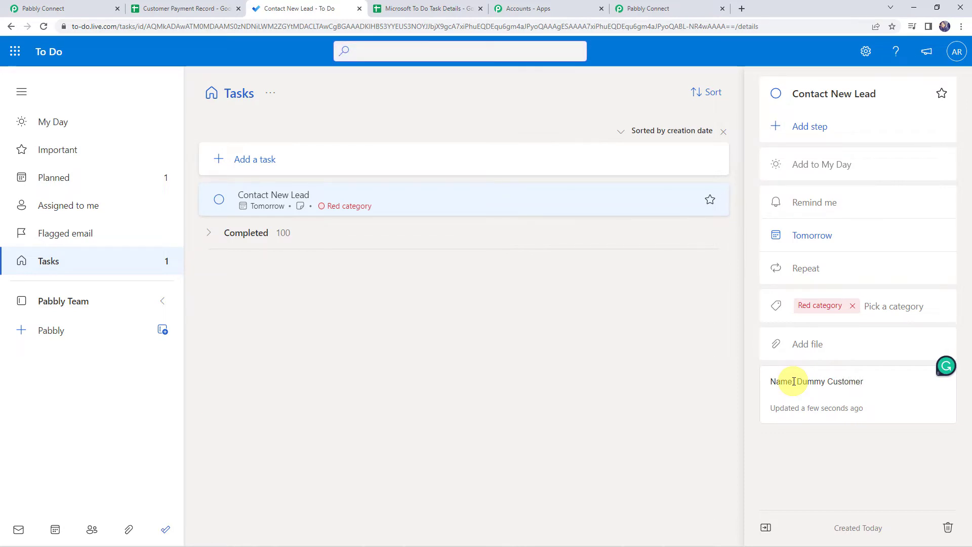
pyautogui.press('Return')
pyautogui.write('Em')
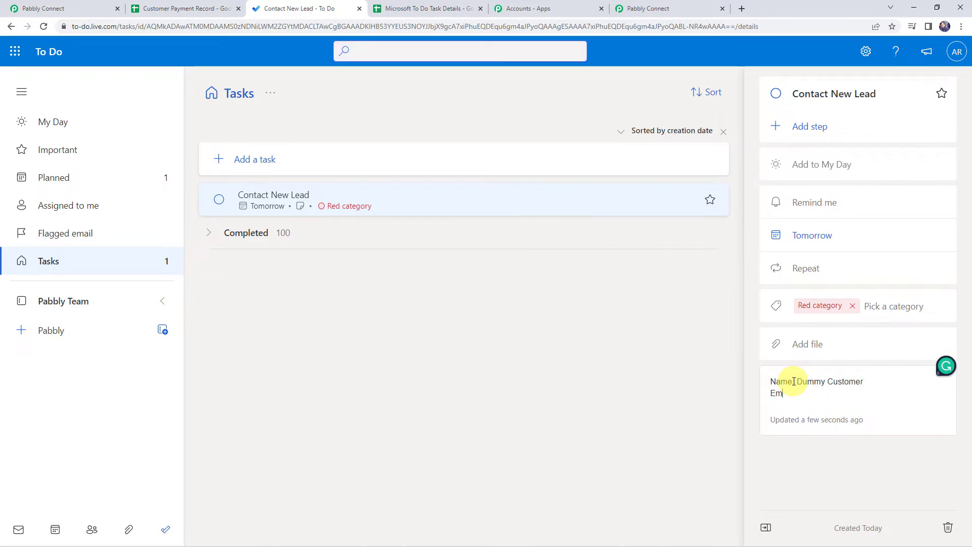
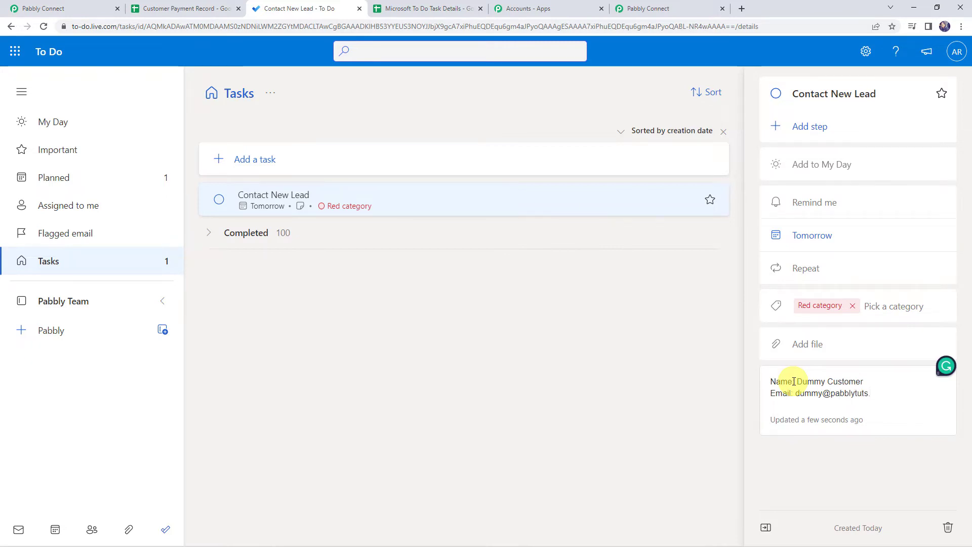
pyautogui.press('Return')
pyautogui.write('P')
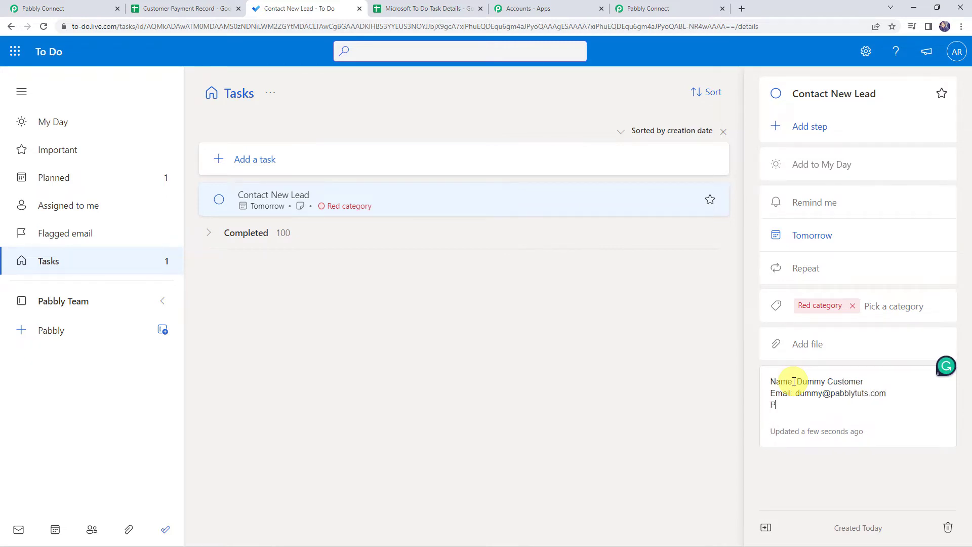
pyautogui.write('hone')
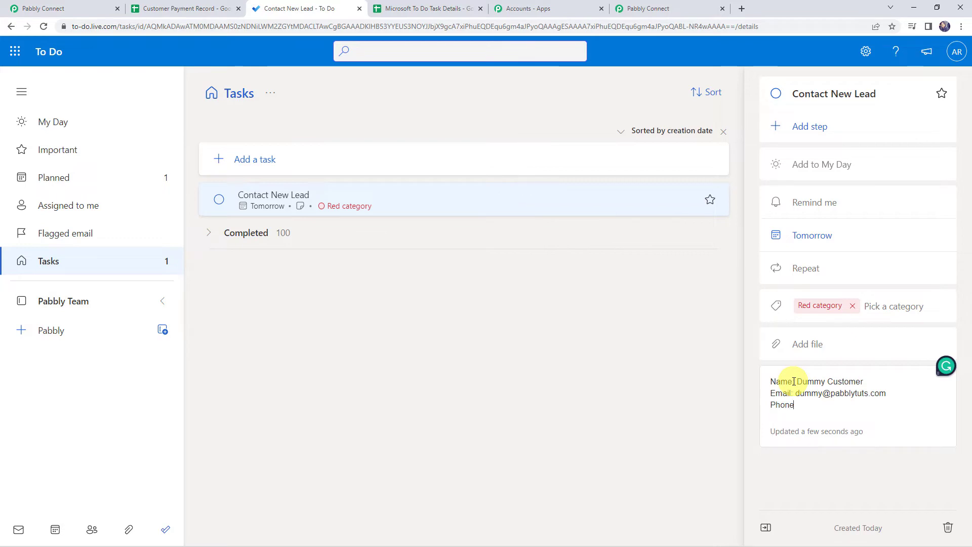
pyautogui.write(':80000000')
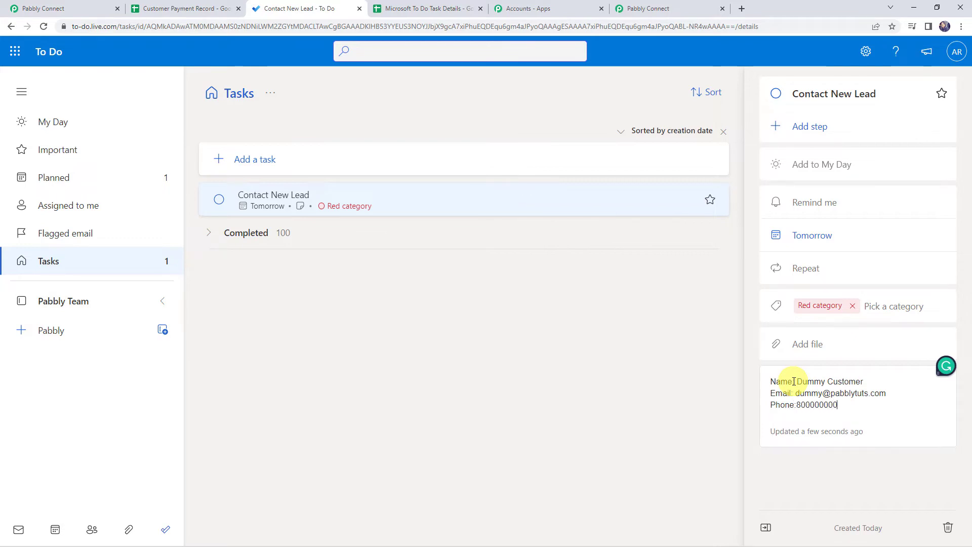
pyautogui.write('0')
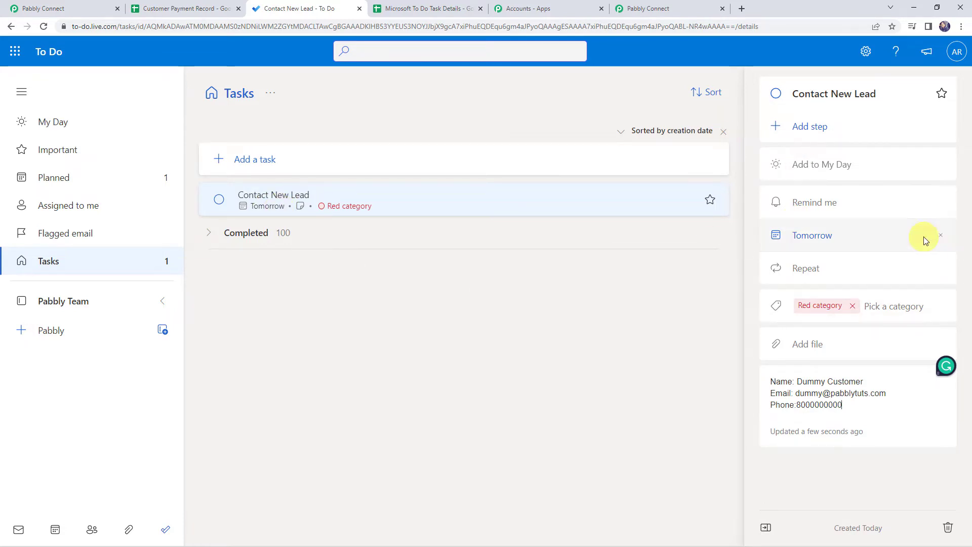
pyautogui.click(662, 11)
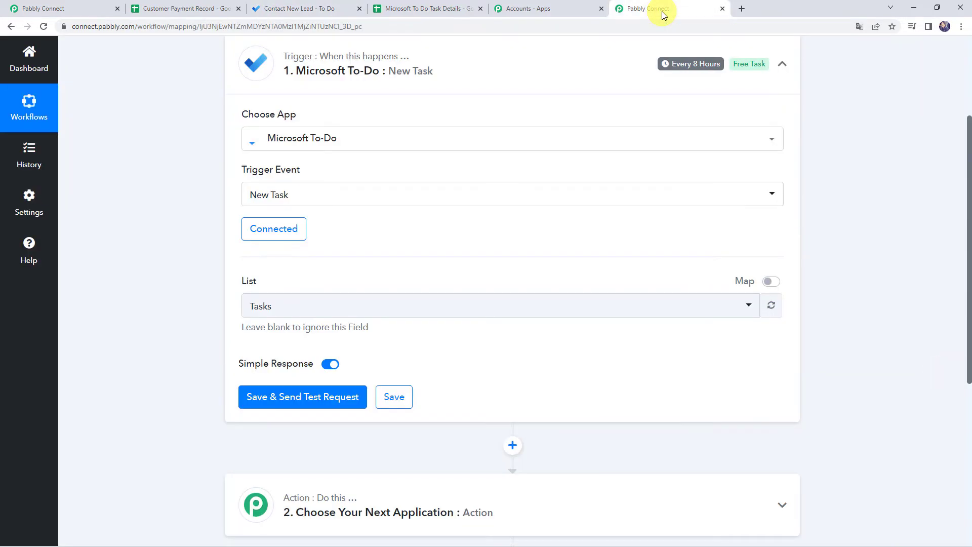
# - Save the trigger, send a test request, and check the returned title Contact New Lead against To Do
pyautogui.click(292, 405)
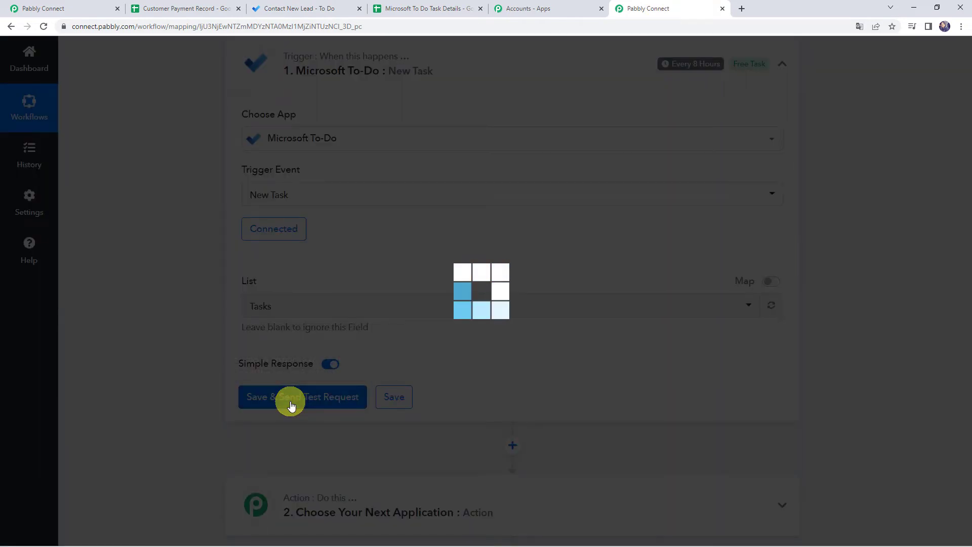
pyautogui.scroll(-5, 176, 326)
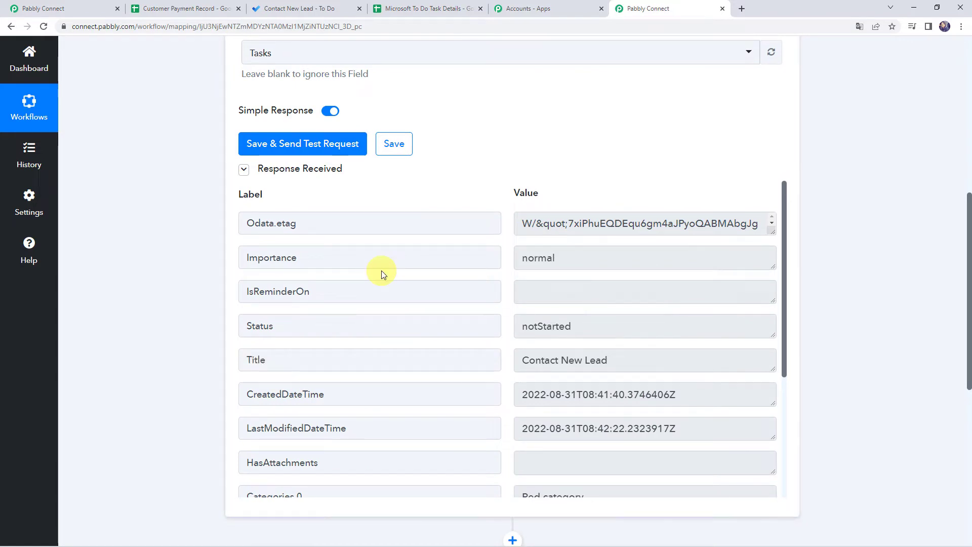
pyautogui.scroll(-1, 382, 274)
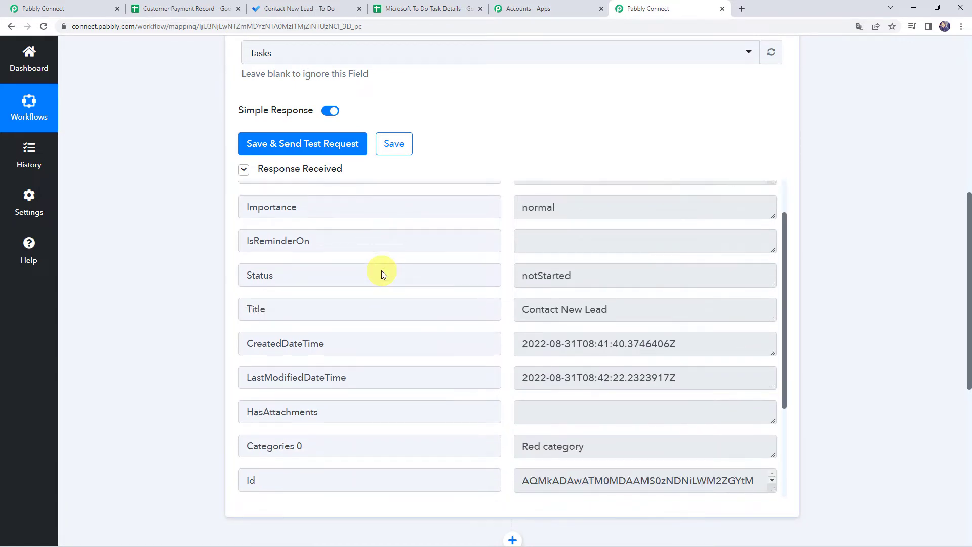
pyautogui.tripleClick(644, 310)
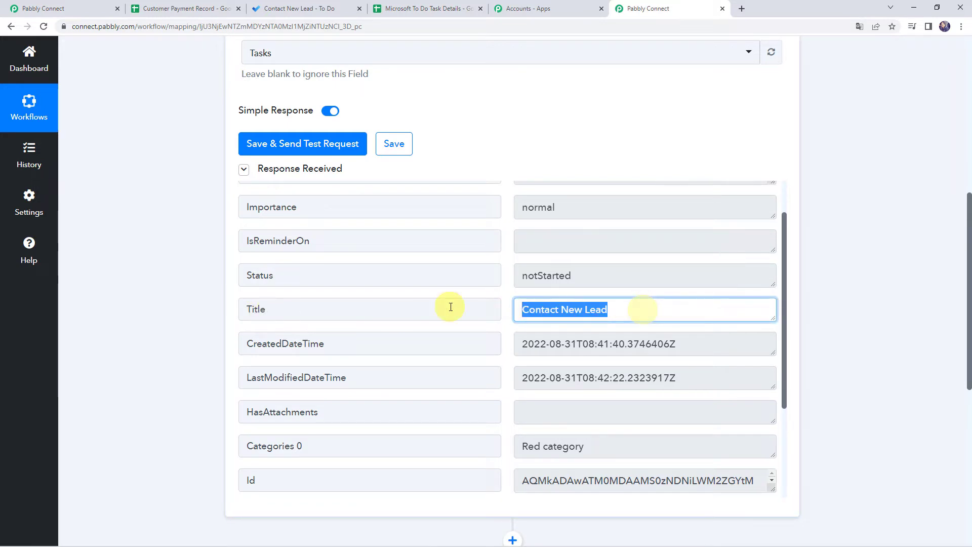
pyautogui.click(319, 8)
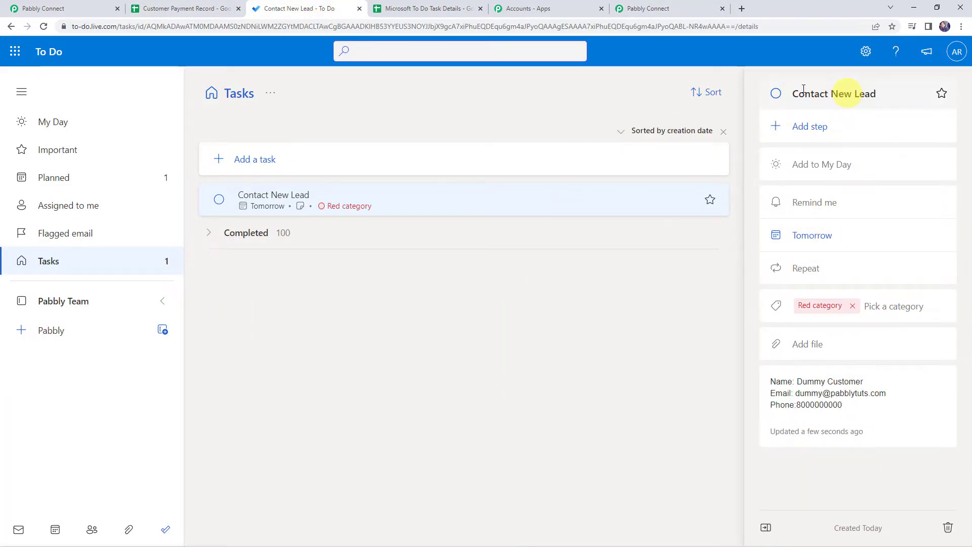
pyautogui.click(649, 9)
# - Verify the returned Red category matches the task's category in To Do
pyautogui.scroll(-3, 245, 326)
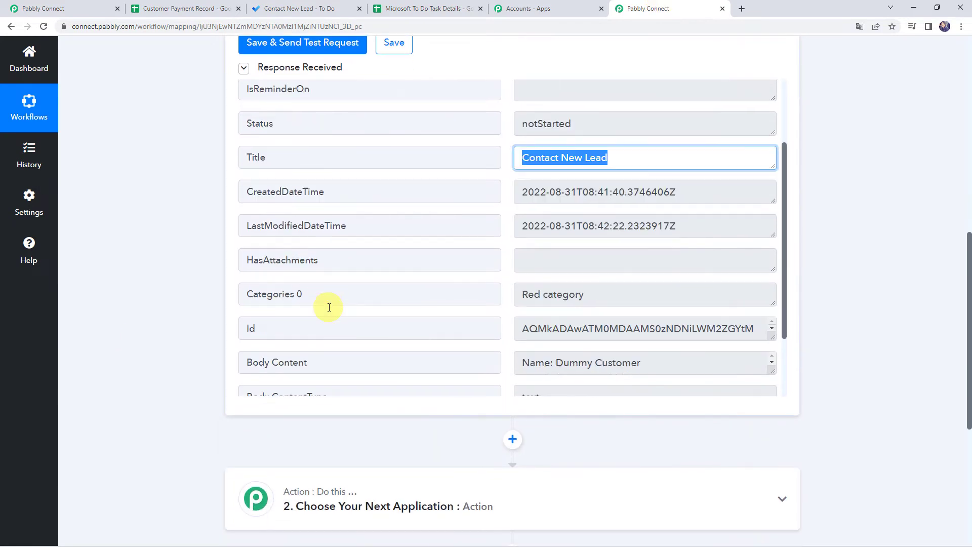
pyautogui.moveTo(593, 296); pyautogui.dragTo(467, 282)
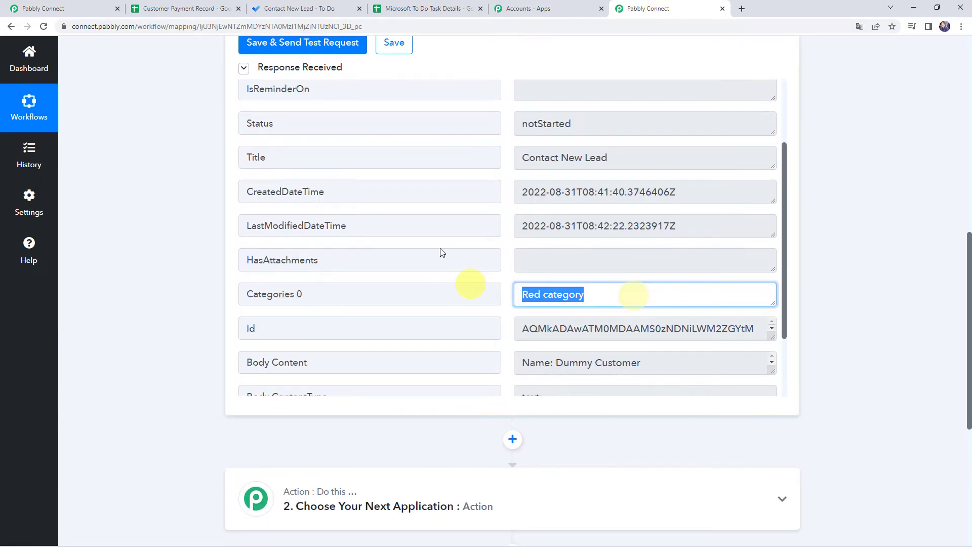
pyautogui.click(289, 8)
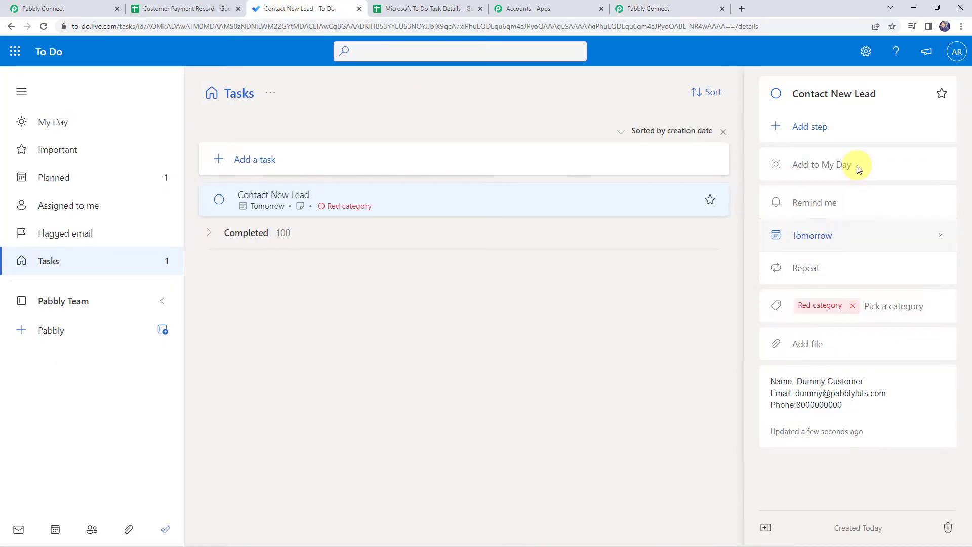
pyautogui.click(685, 8)
# - Enlarge the Body Content field to reveal the full contact note
pyautogui.scroll(-2, 439, 348)
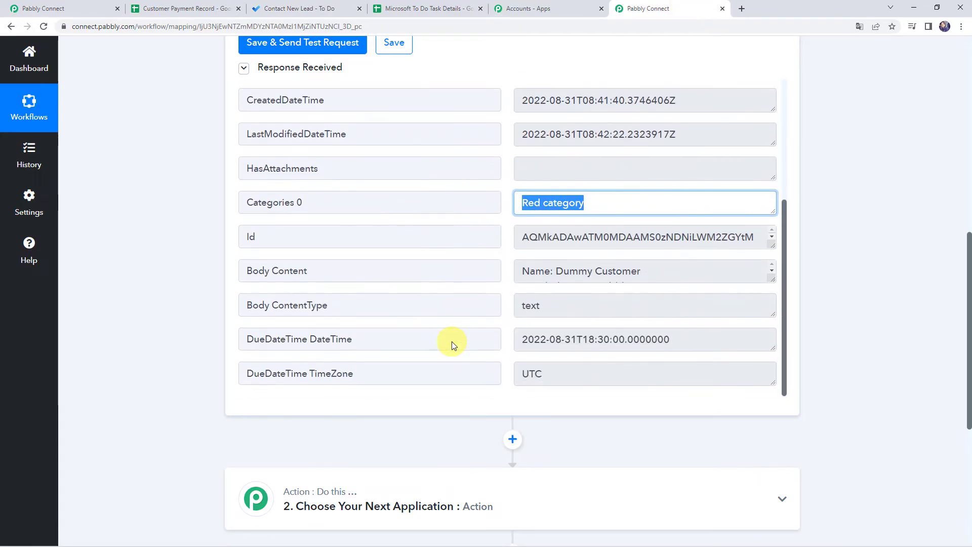
pyautogui.moveTo(771, 280); pyautogui.dragTo(771, 355)
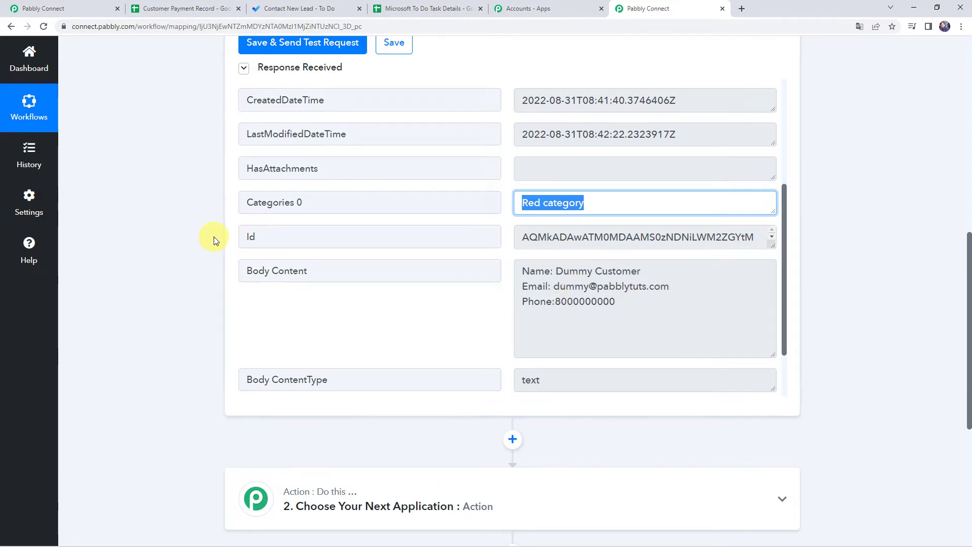
pyautogui.scroll(3, 214, 238)
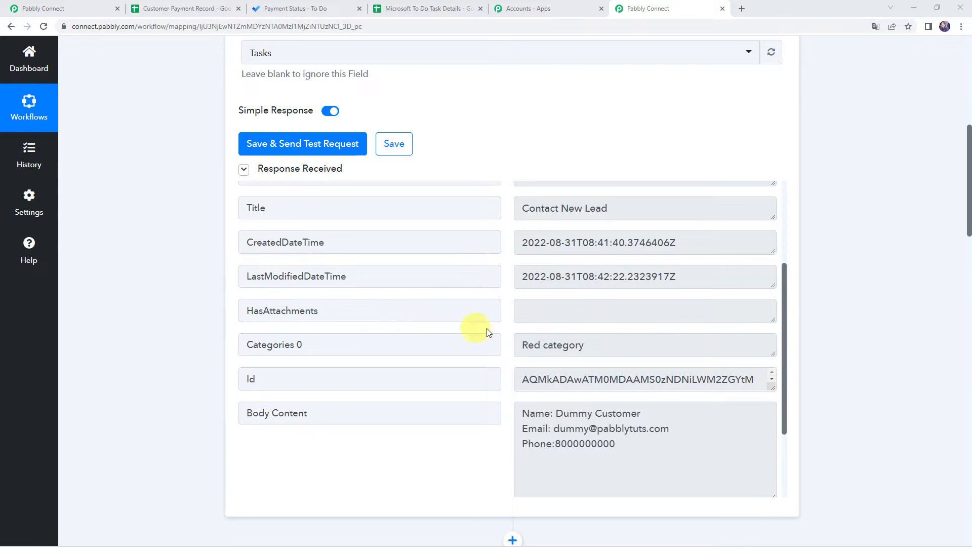
pyautogui.scroll(3, 481, 324)
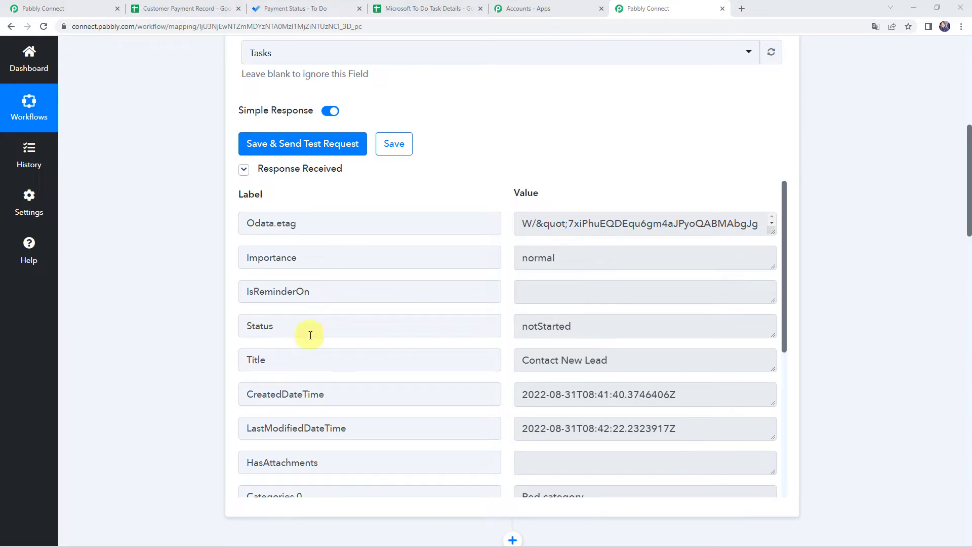
# - Review the test response, then switch to the Microsoft To Do Task Details sheet with Ctrl+Shift+Tab
pyautogui.scroll(8, 483, 324)
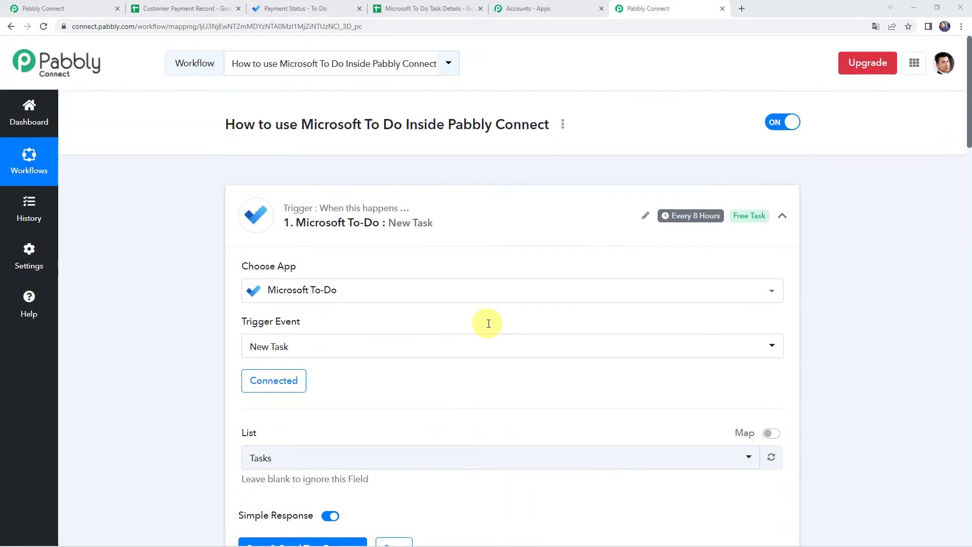
pyautogui.moveTo(680, 222)
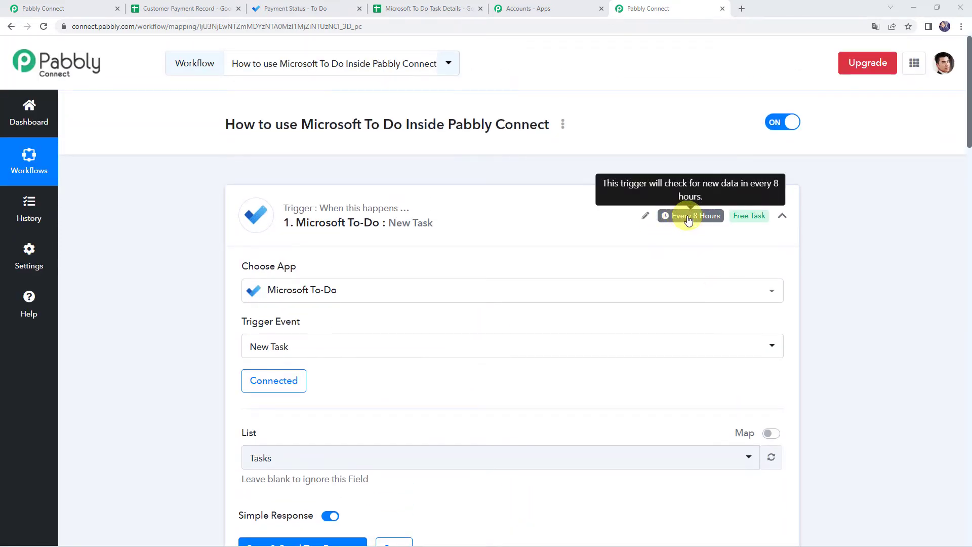
pyautogui.scroll(-6, 199, 358)
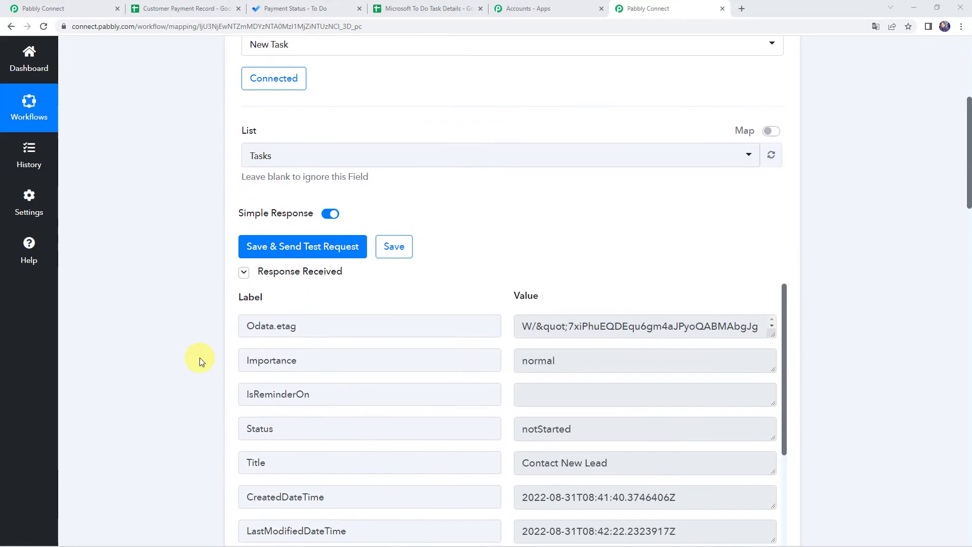
pyautogui.scroll(-2, 200, 357)
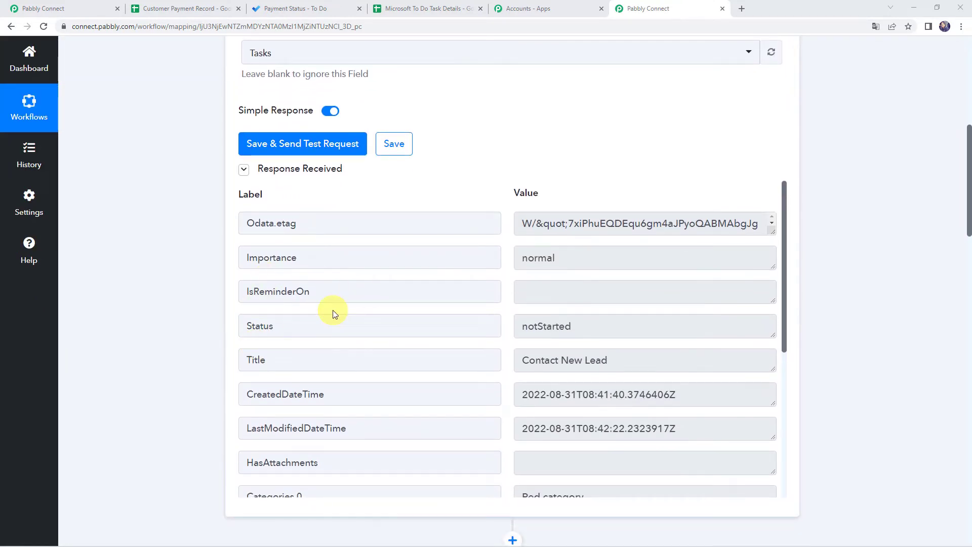
pyautogui.scroll(3, 175, 184)
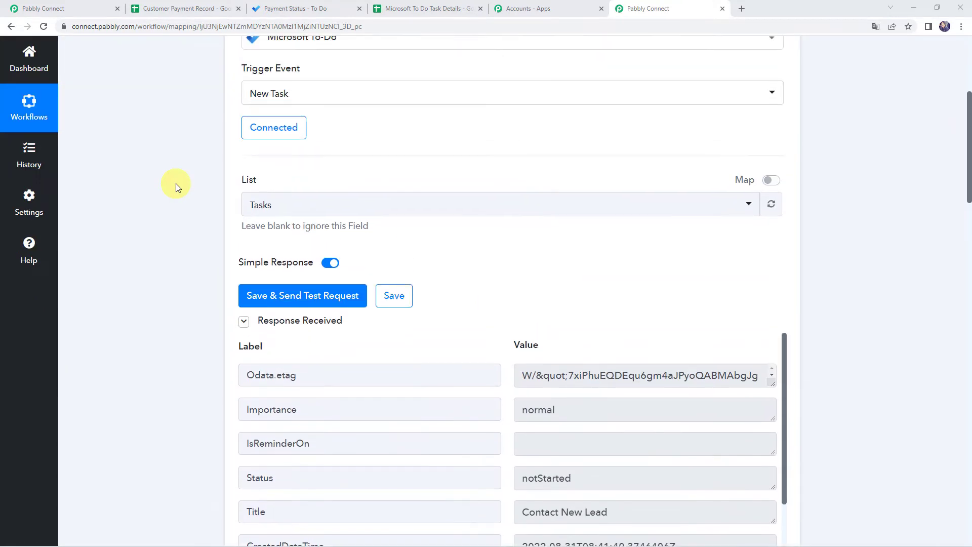
pyautogui.scroll(-2, 175, 184)
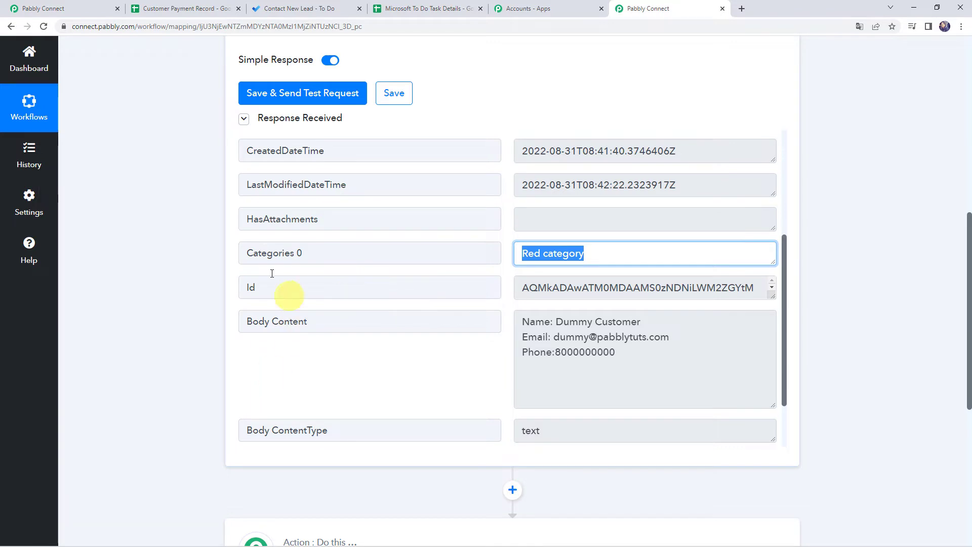
pyautogui.scroll(-2, 226, 470)
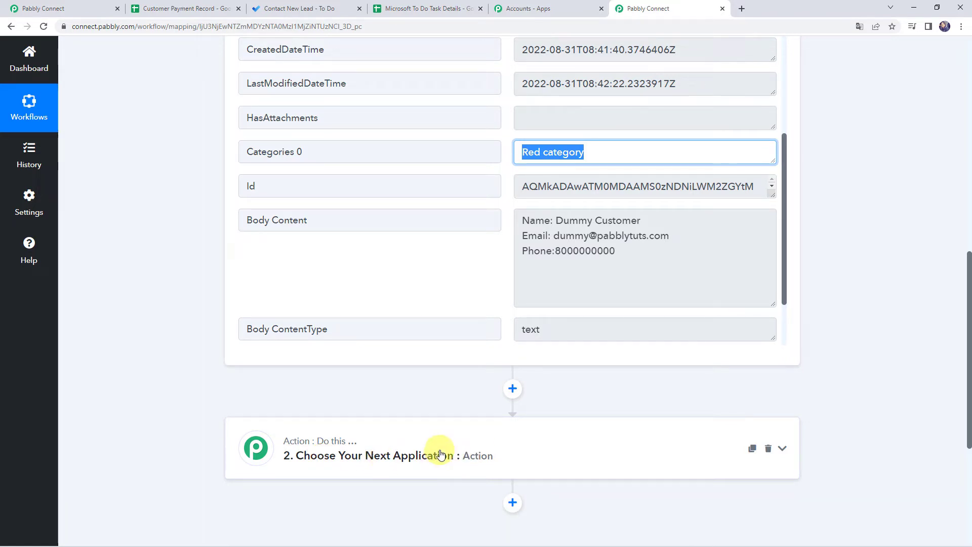
pyautogui.hotkey('ctrl', 'shift', 'Tab')
pyautogui.hotkey('ctrl', 'shift', 'Tab')
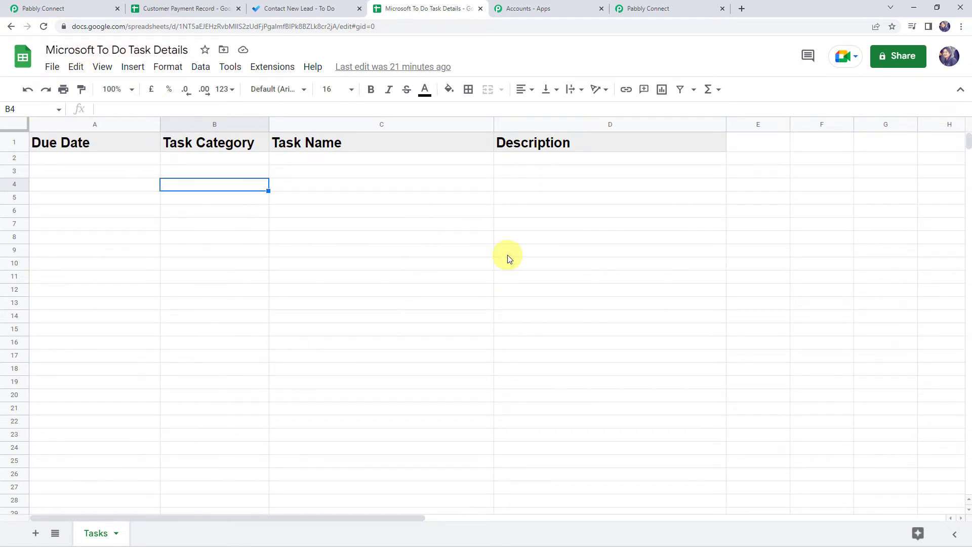
# - Back in Pabbly, search 'sheet' for the action app, pick Google Sheets and the Add New Row event
pyautogui.click(651, 8)
pyautogui.scroll(-4, 142, 335)
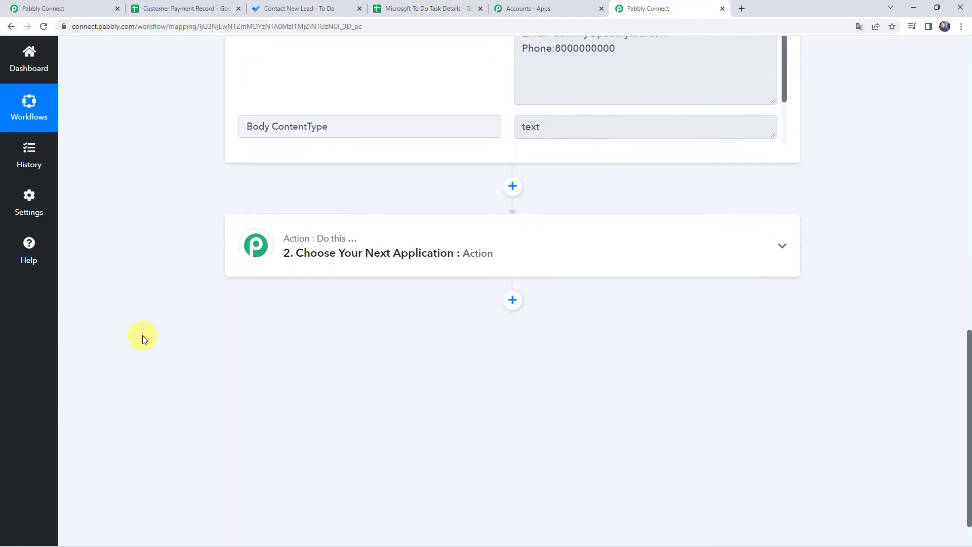
pyautogui.click(473, 255)
pyautogui.click(380, 322)
pyautogui.write('sheet')
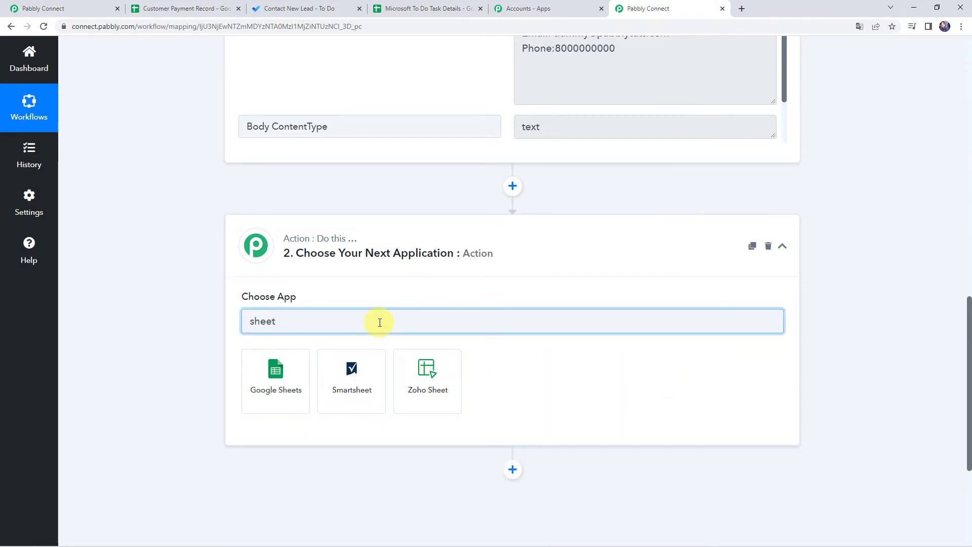
pyautogui.click(285, 374)
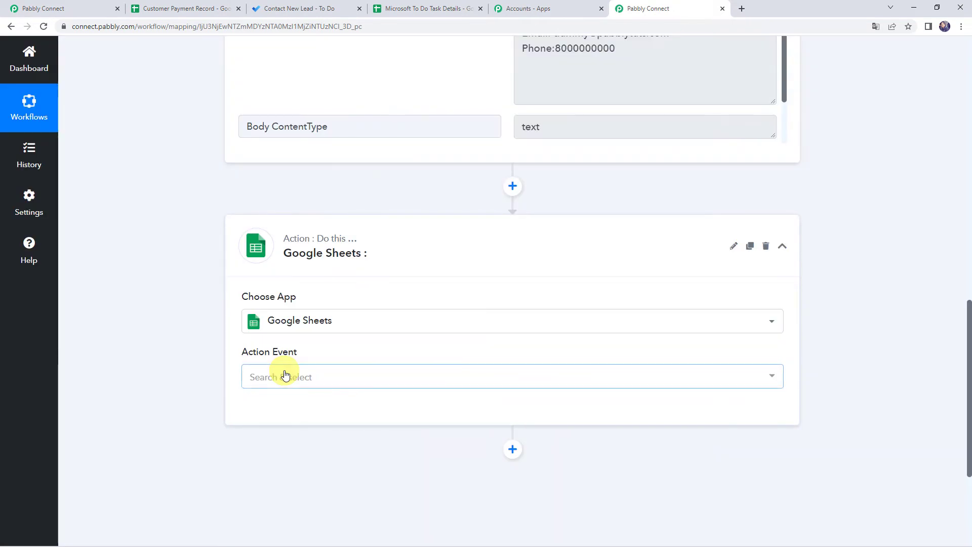
pyautogui.click(290, 377)
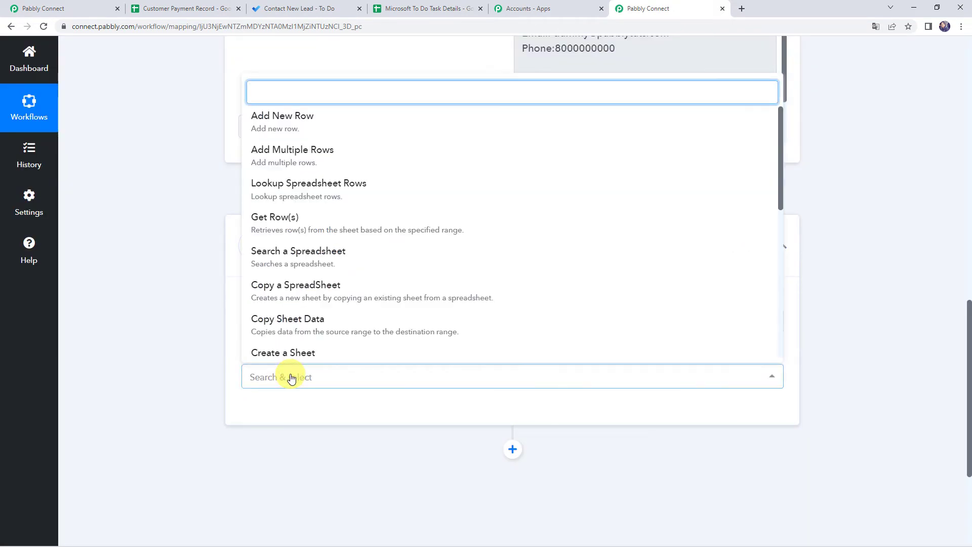
pyautogui.click(304, 124)
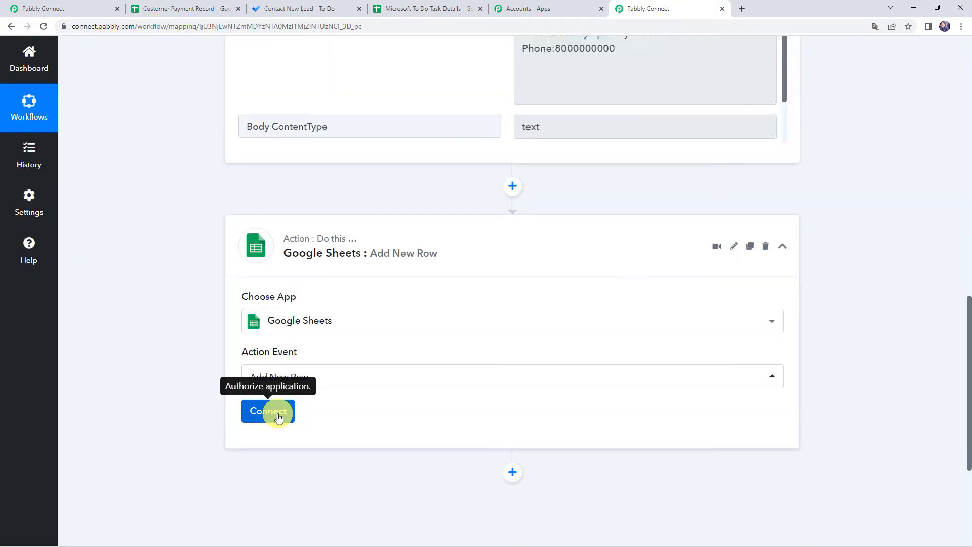
# - Add a new Google Sheets connection by signing in with the Google account and granting access
pyautogui.click(277, 412)
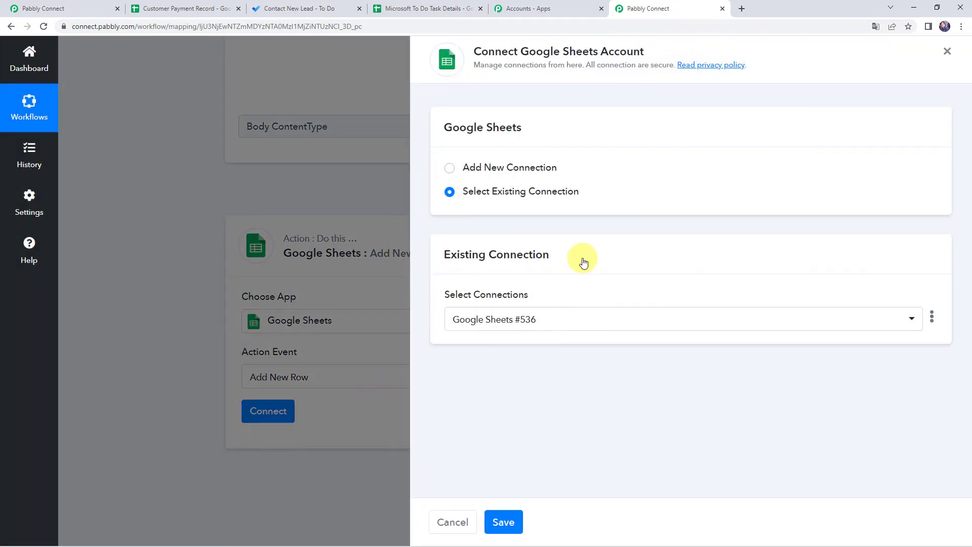
pyautogui.click(517, 168)
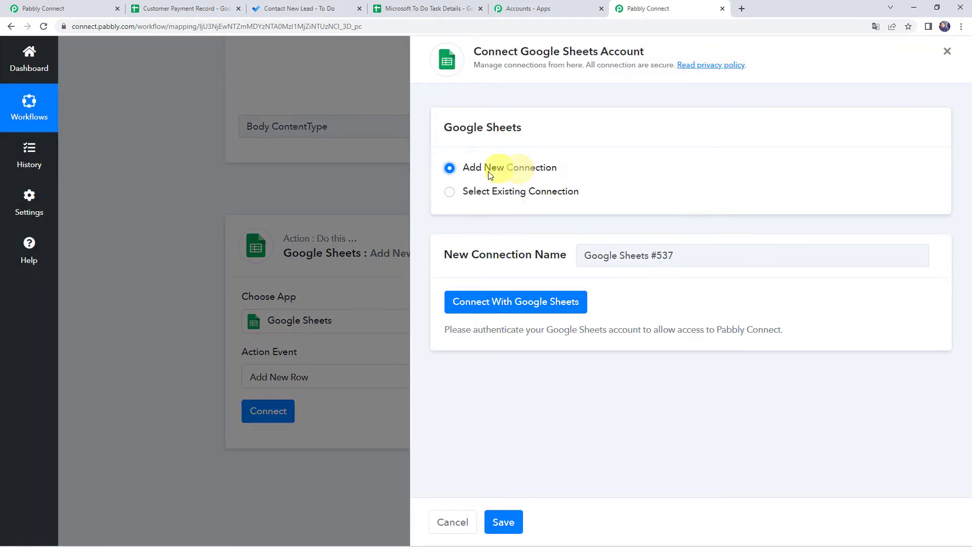
pyautogui.click(562, 303)
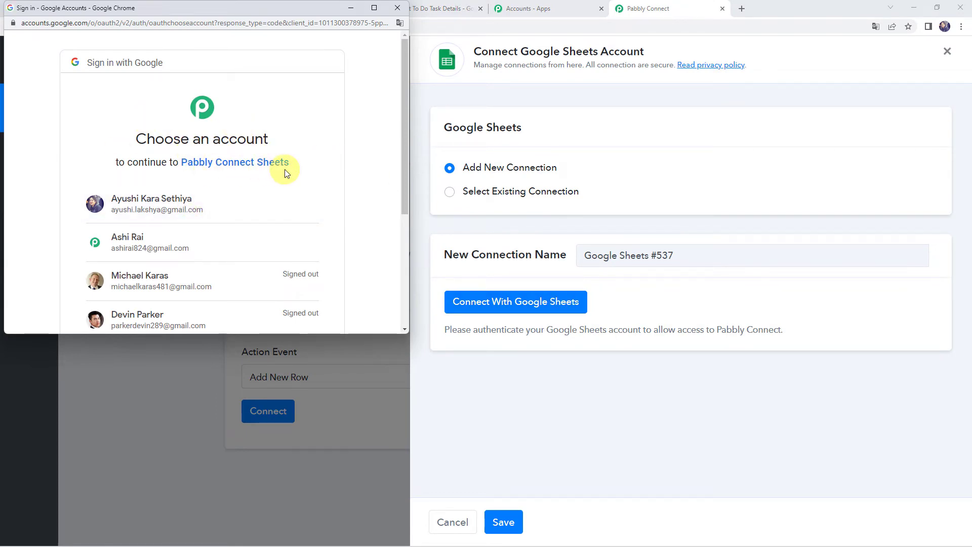
pyautogui.click(216, 200)
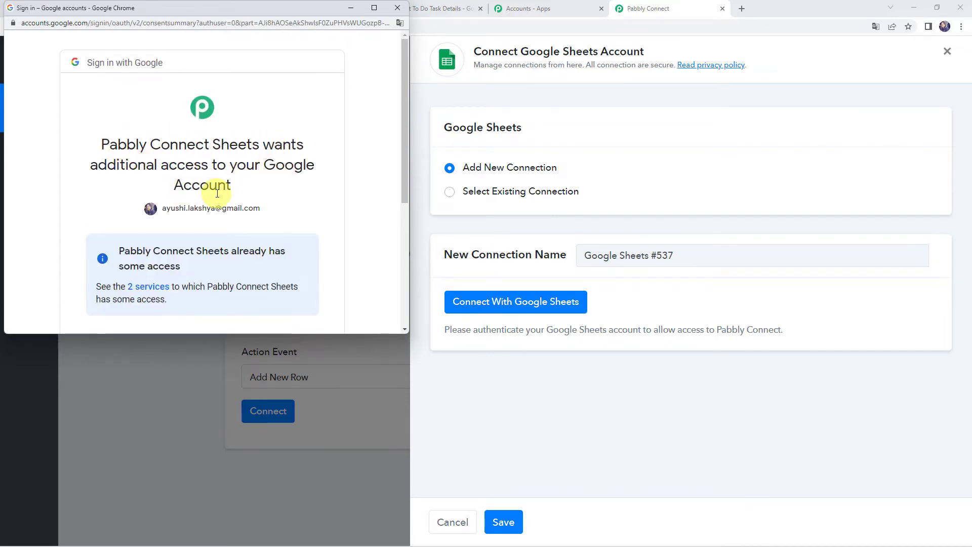
pyautogui.scroll(-5, 217, 192)
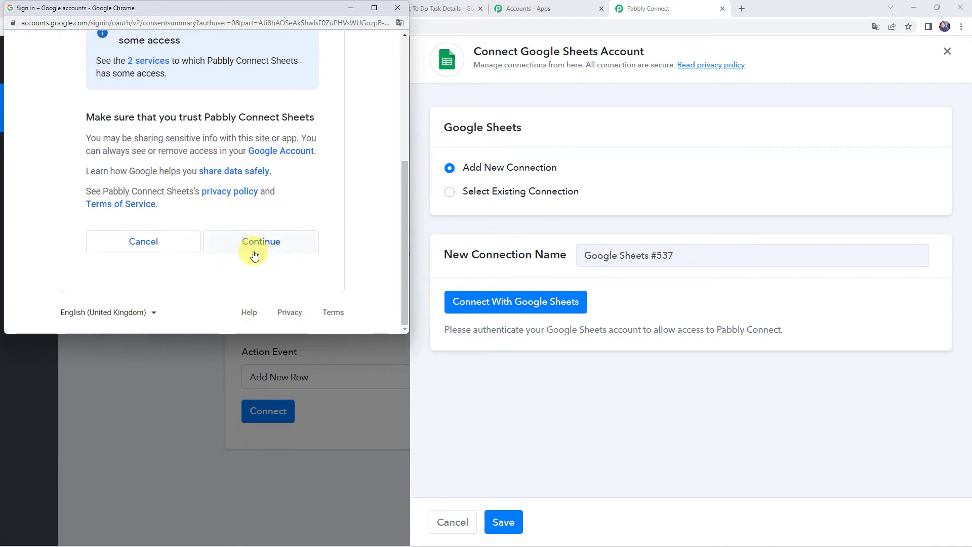
pyautogui.click(254, 245)
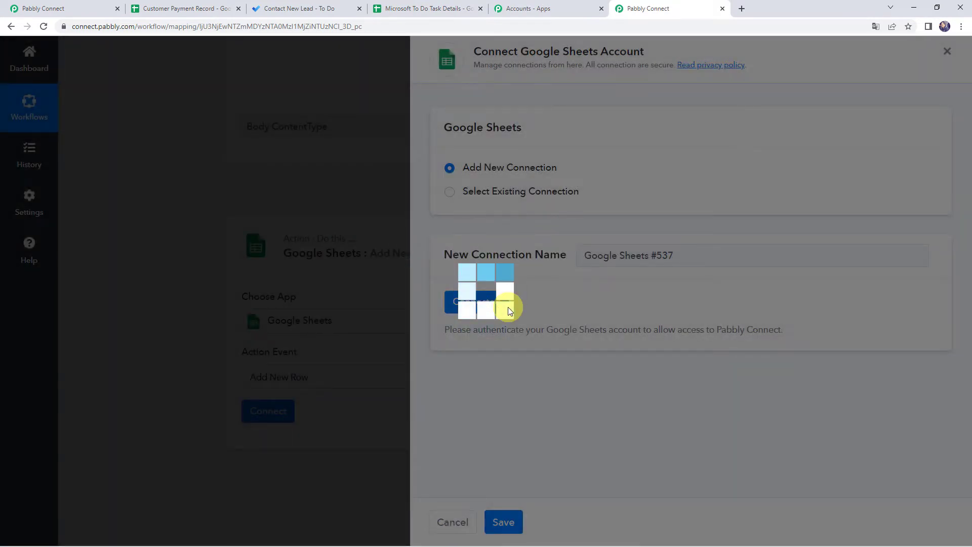
pyautogui.scroll(-3, 371, 207)
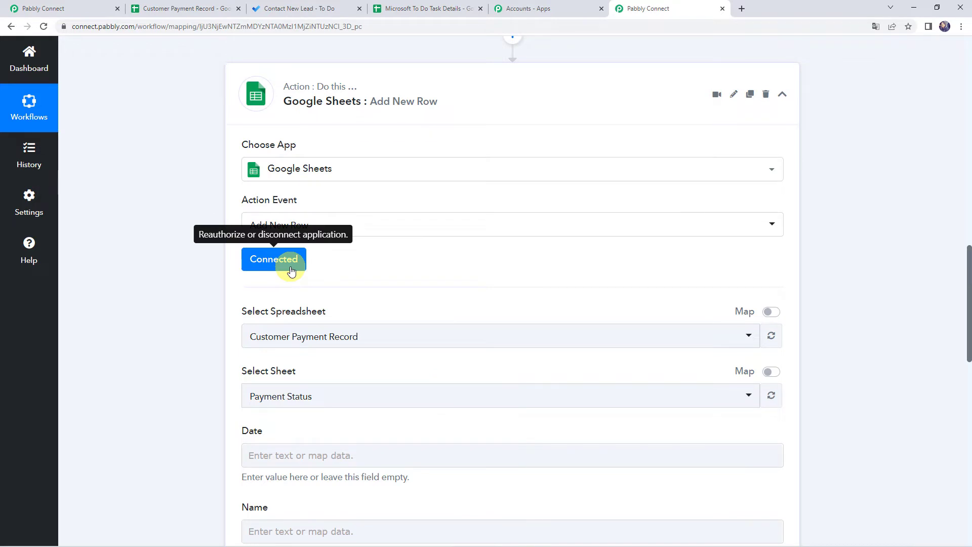
# - Target the Microsoft To Do Task Details spreadsheet and its Tasks sheet for the new row
pyautogui.scroll(-1, 340, 257)
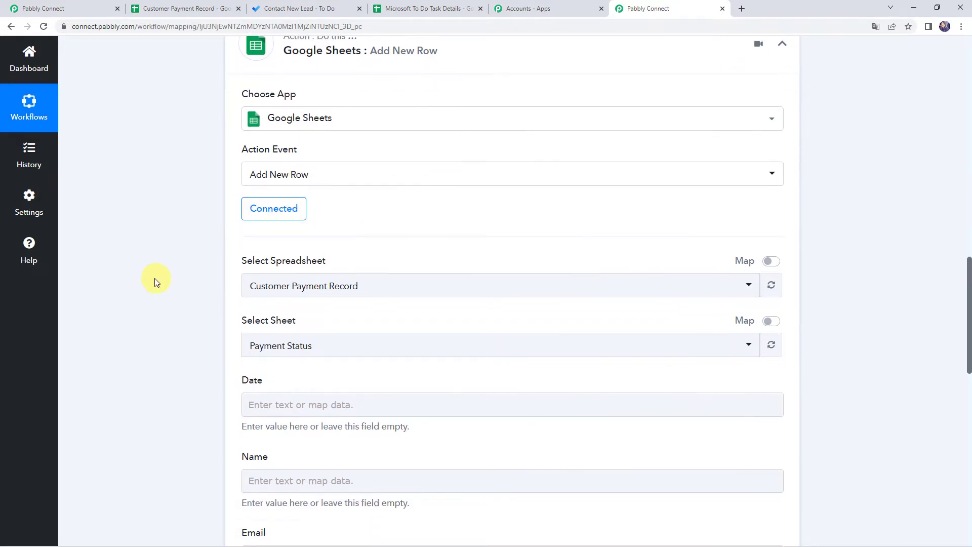
pyautogui.scroll(-2, 154, 278)
pyautogui.click(284, 186)
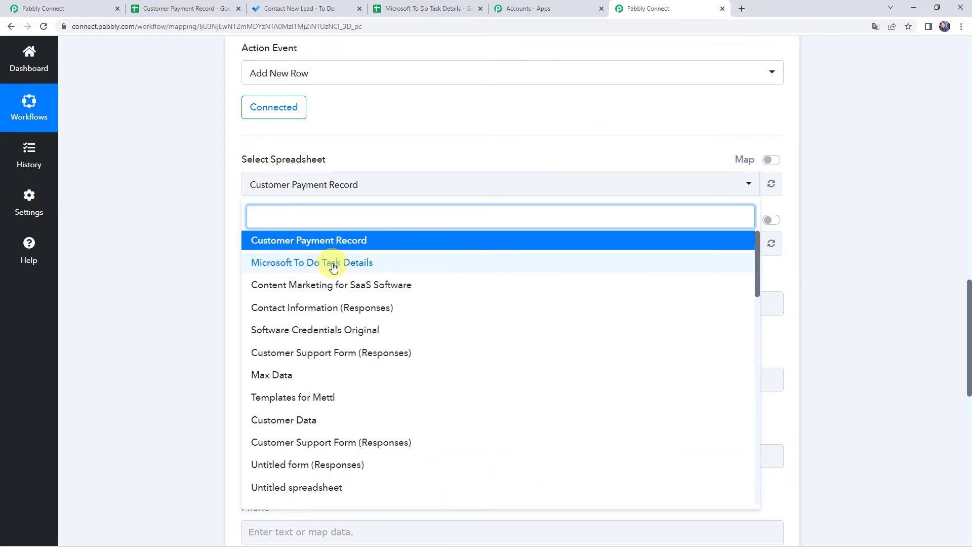
pyautogui.click(414, 9)
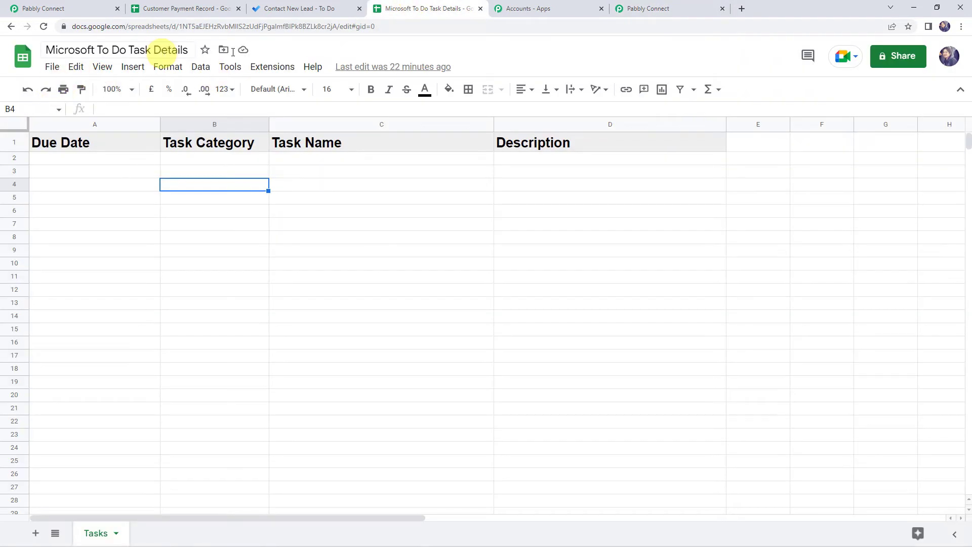
pyautogui.click(667, 8)
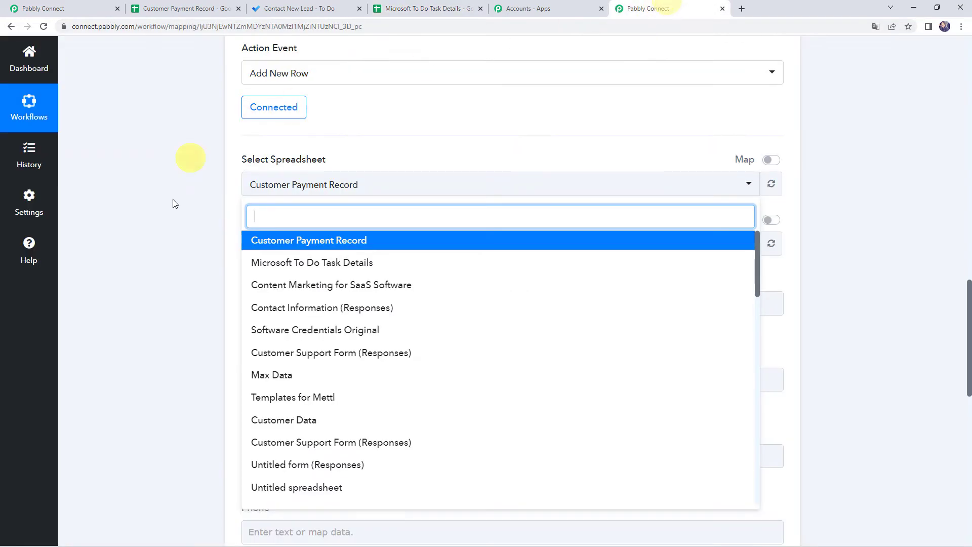
pyautogui.click(272, 262)
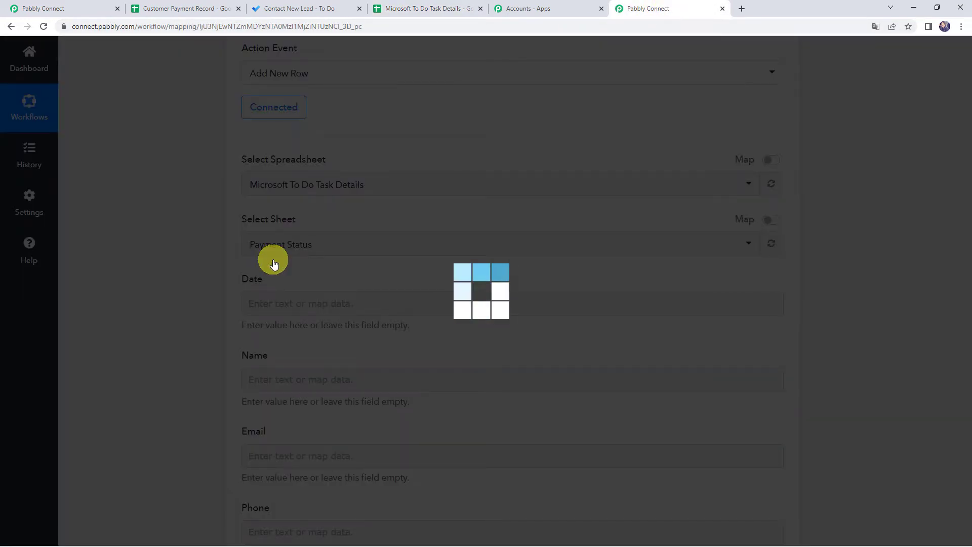
pyautogui.click(390, 3)
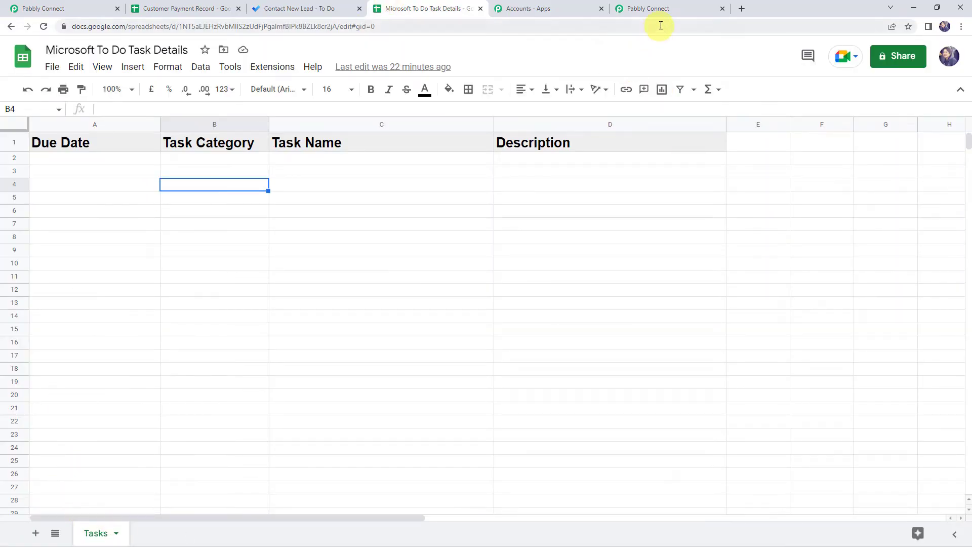
pyautogui.click(661, 7)
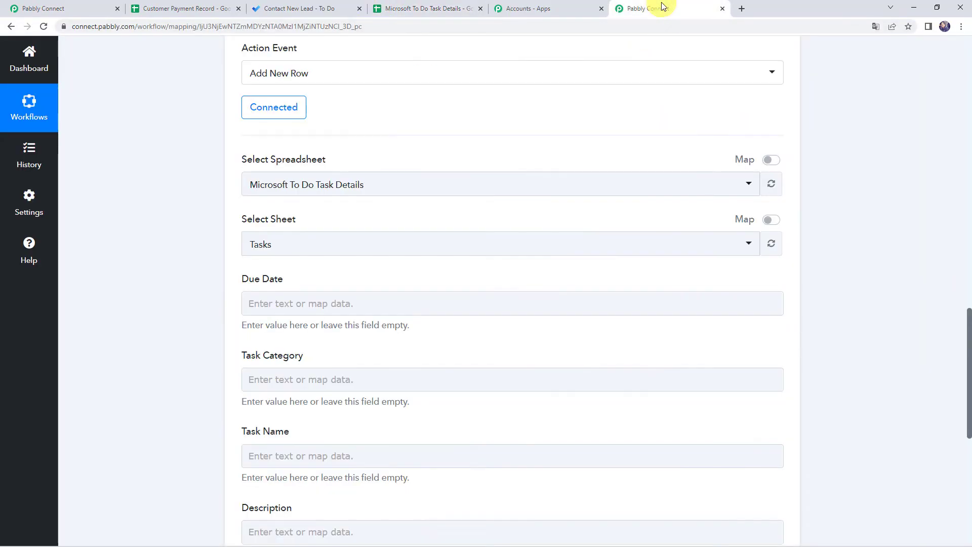
pyautogui.click(281, 246)
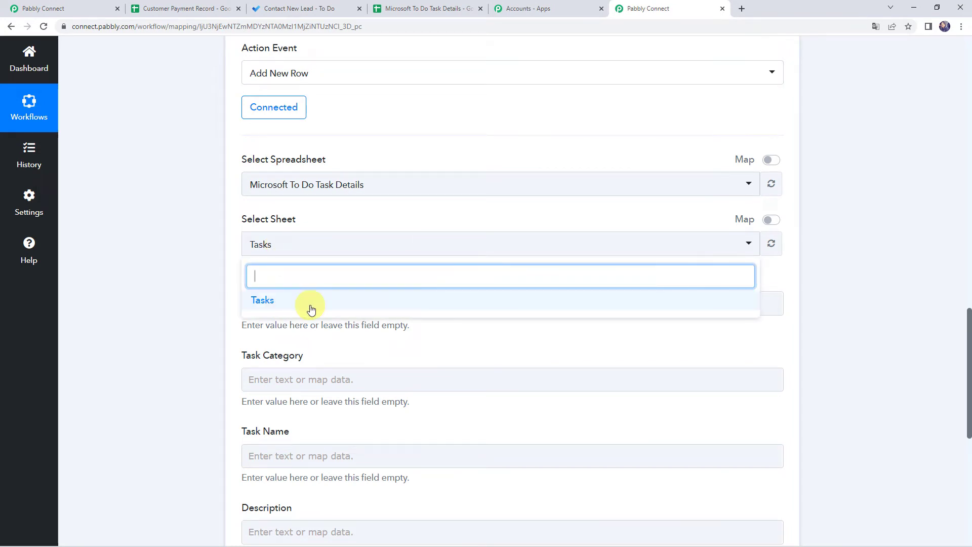
pyautogui.click(295, 306)
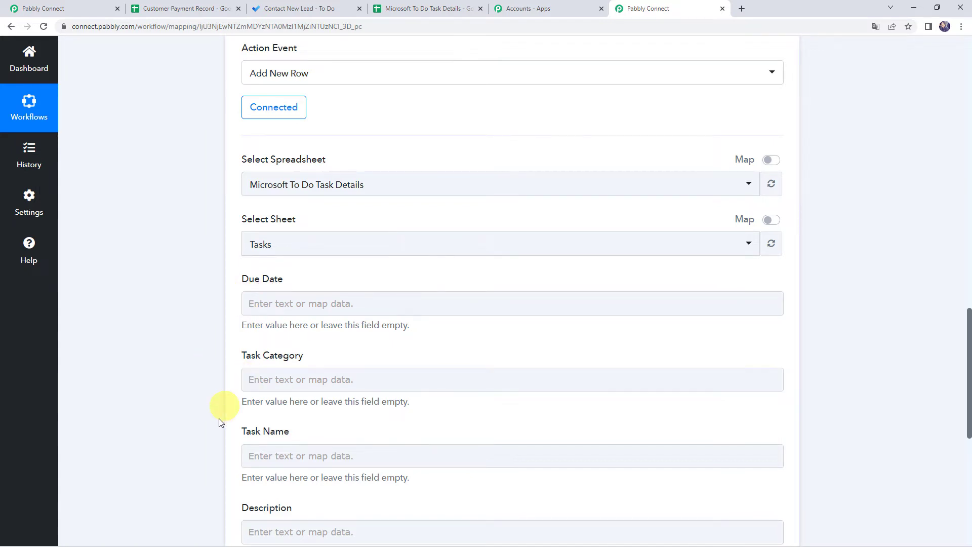
pyautogui.scroll(-3, 258, 450)
pyautogui.scroll(1, 220, 386)
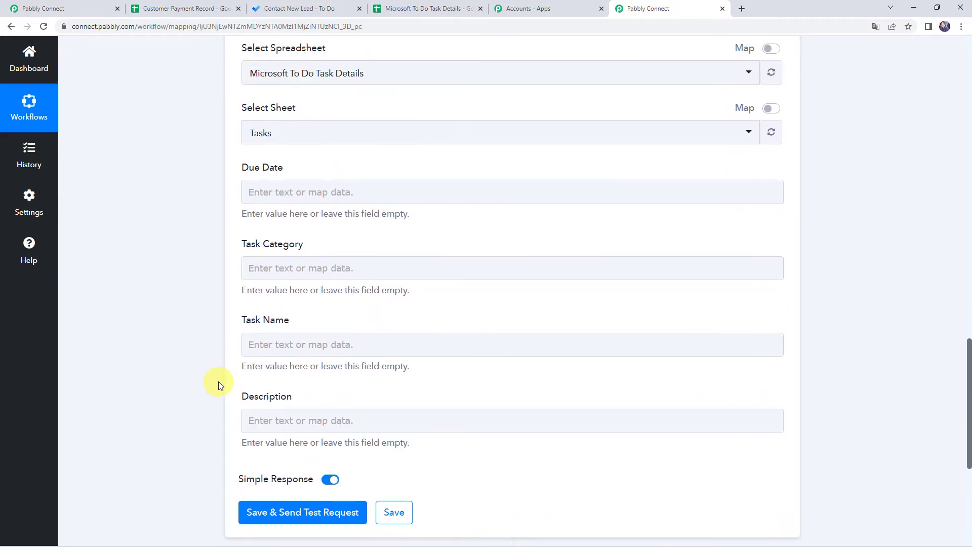
pyautogui.scroll(15, 219, 384)
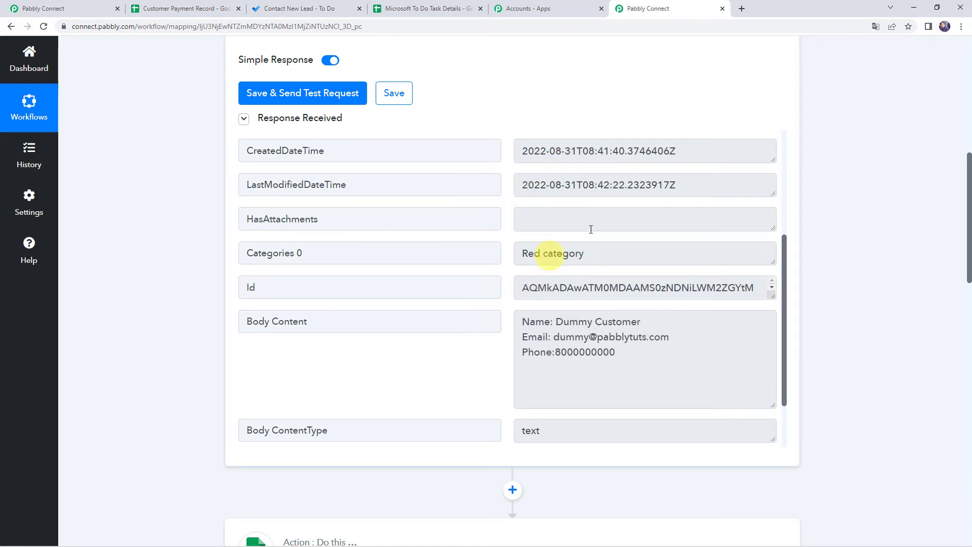
pyautogui.scroll(-15, 242, 310)
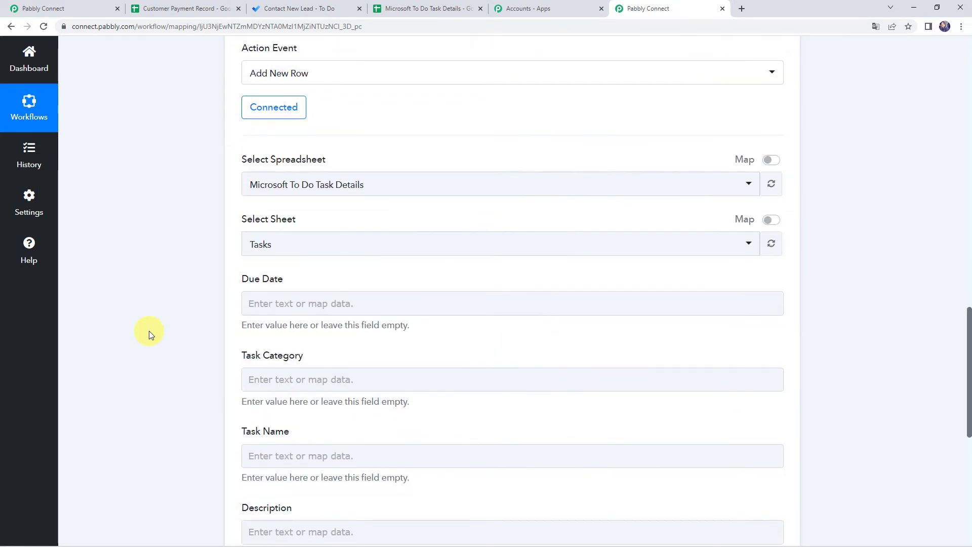
# - Map the To-Do trigger's DueDateTime value into the Due Date field
pyautogui.click(254, 203)
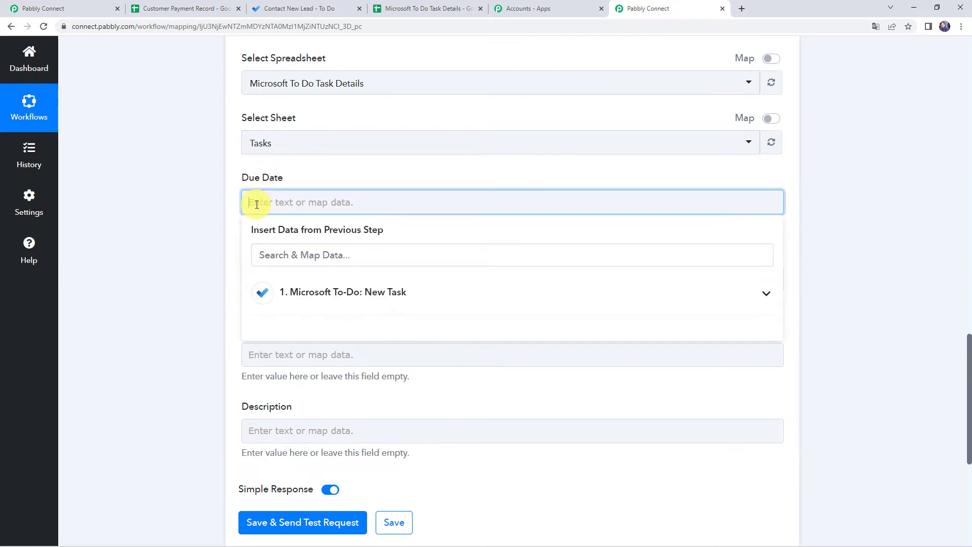
pyautogui.click(289, 278)
pyautogui.click(256, 202)
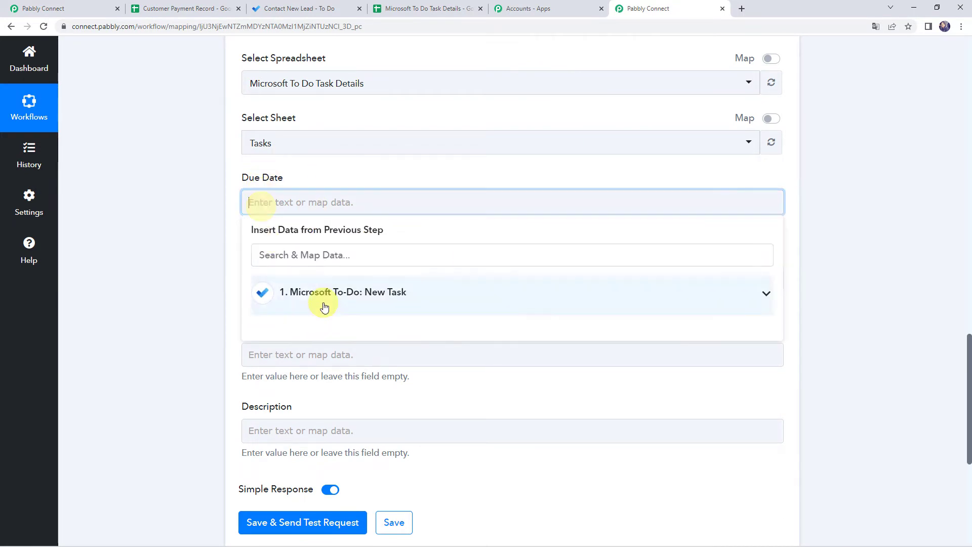
pyautogui.click(321, 290)
pyautogui.scroll(-2, 335, 374)
pyautogui.scroll(-1, 335, 374)
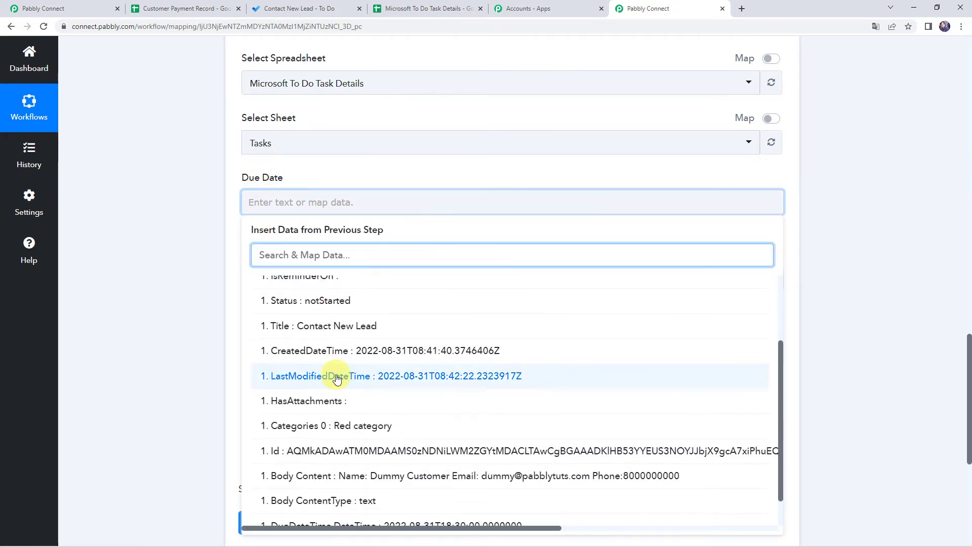
pyautogui.scroll(-1, 296, 367)
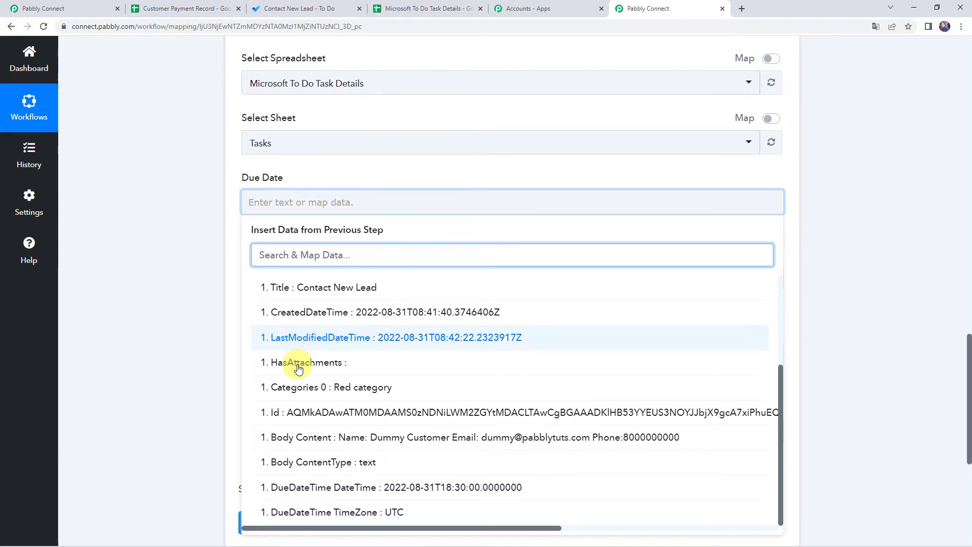
pyautogui.click(299, 486)
pyautogui.click(168, 296)
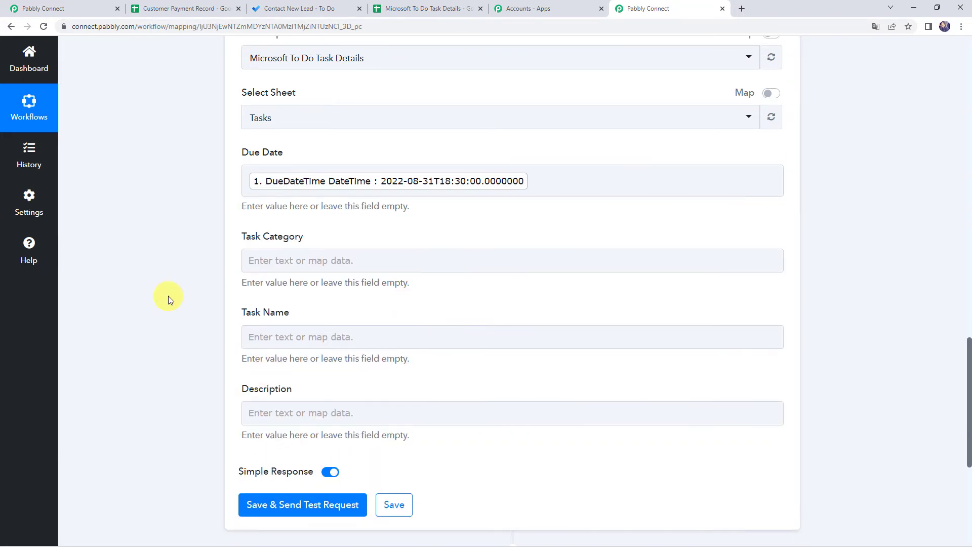
pyautogui.scroll(-1, 168, 296)
# - Map Task Category to the task's Categories 0 value and Task Name to its Title
pyautogui.click(259, 190)
pyautogui.click(314, 281)
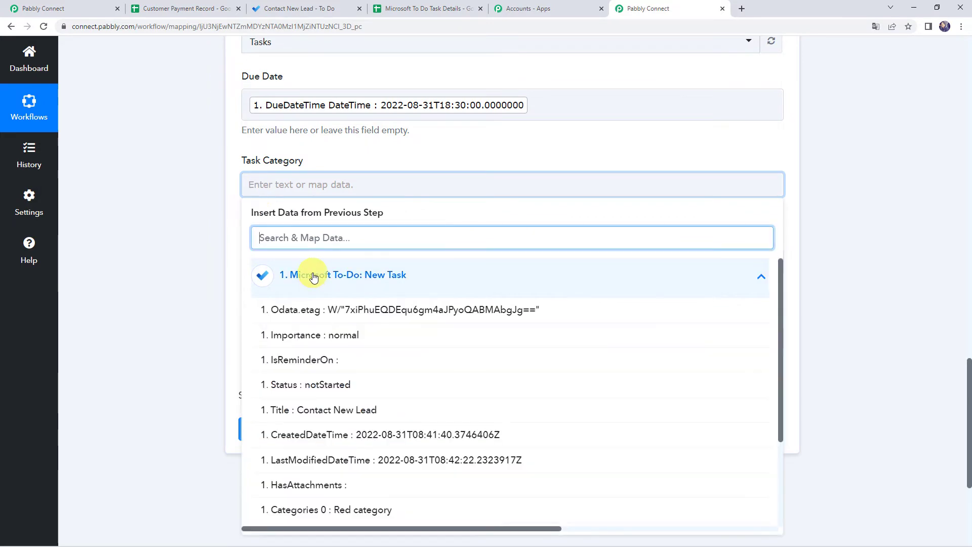
pyautogui.click(346, 510)
pyautogui.scroll(-1, 170, 284)
pyautogui.click(282, 218)
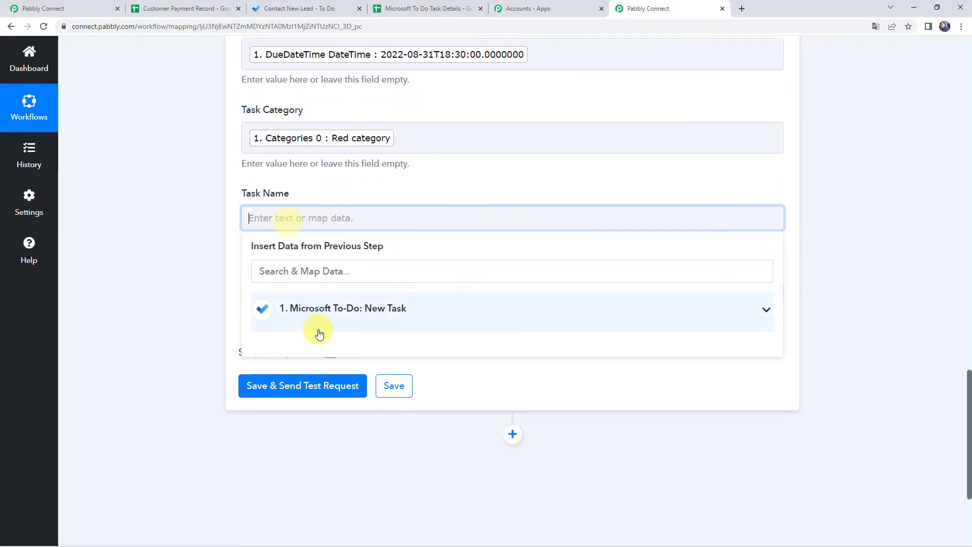
pyautogui.click(318, 307)
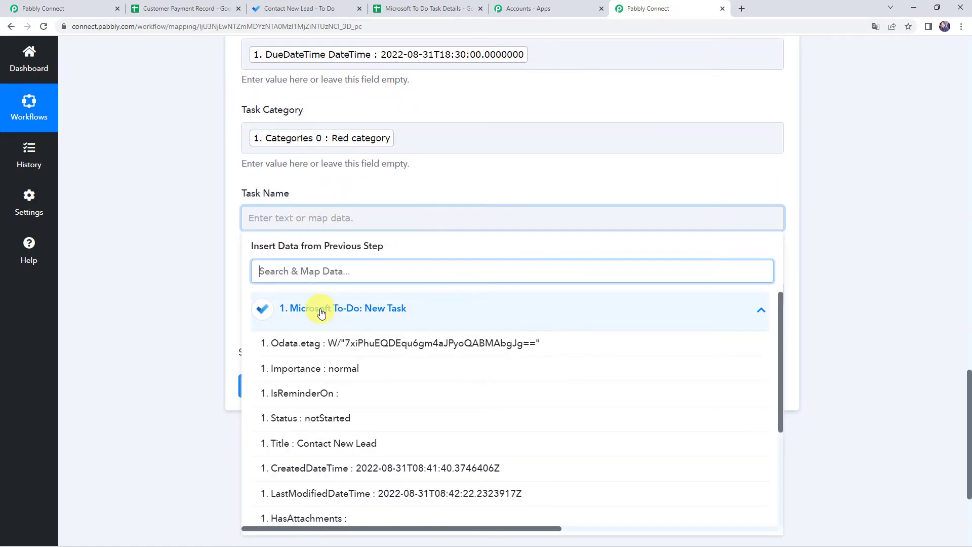
pyautogui.click(341, 442)
pyautogui.scroll(-1, 167, 261)
pyautogui.scroll(-1, 166, 260)
# - Map the Description field to the task's Body Content
pyautogui.click(253, 197)
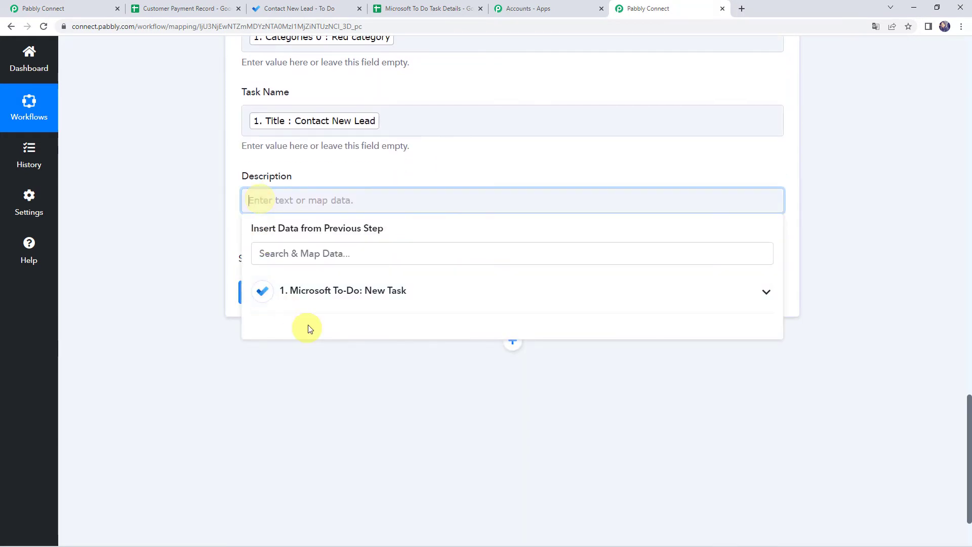
pyautogui.click(304, 289)
pyautogui.scroll(-2, 324, 375)
pyautogui.scroll(-1, 331, 399)
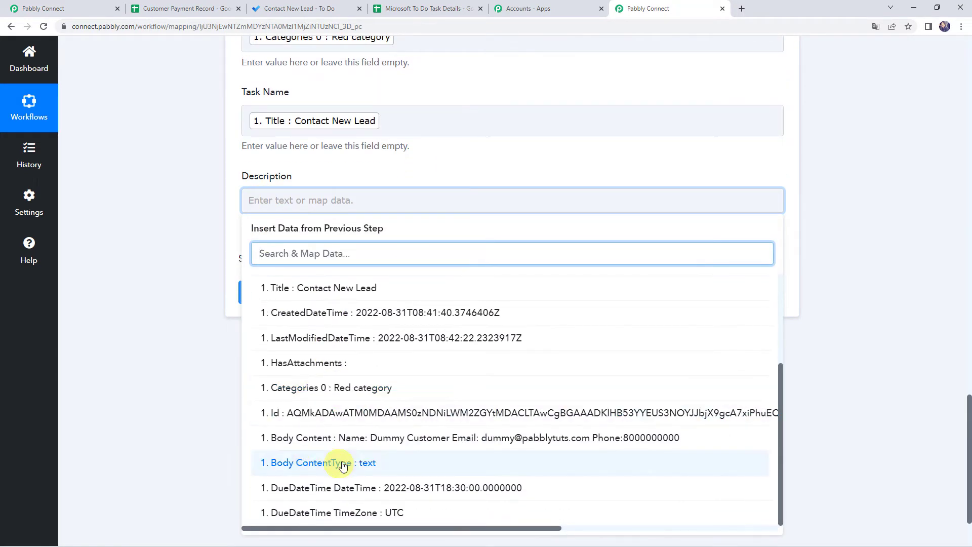
pyautogui.click(347, 444)
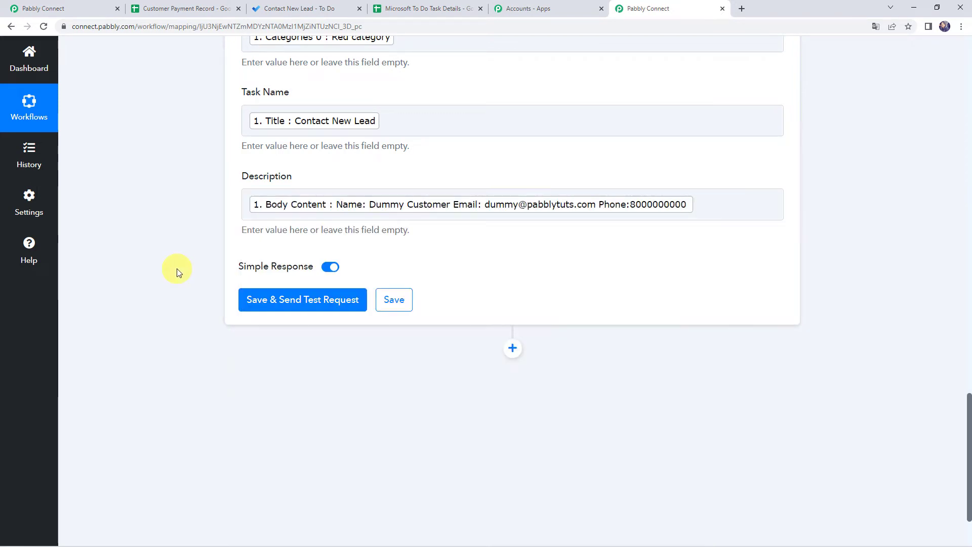
pyautogui.scroll(5, 177, 268)
pyautogui.scroll(-4, 177, 268)
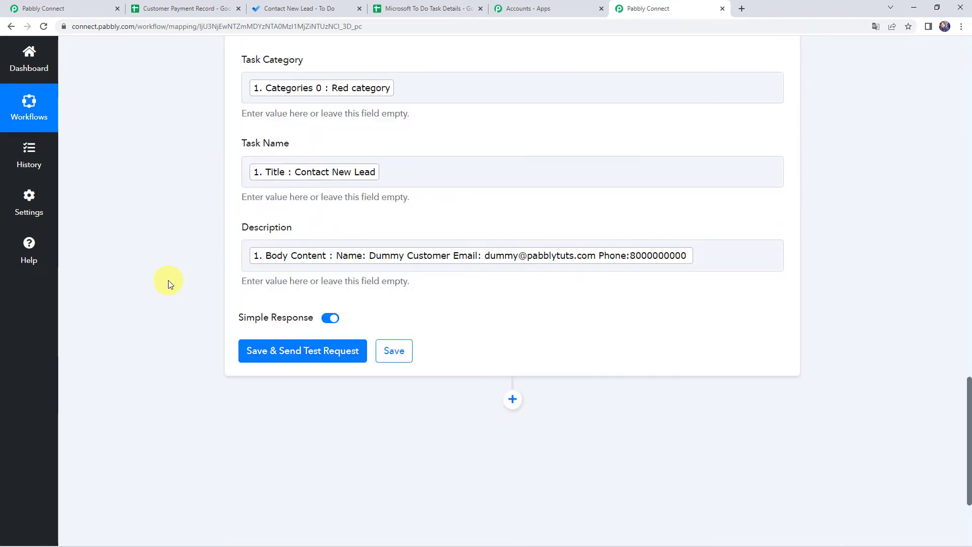
# - Save and send a test request, then view the new row in the Microsoft To Do Task Details sheet
pyautogui.click(314, 361)
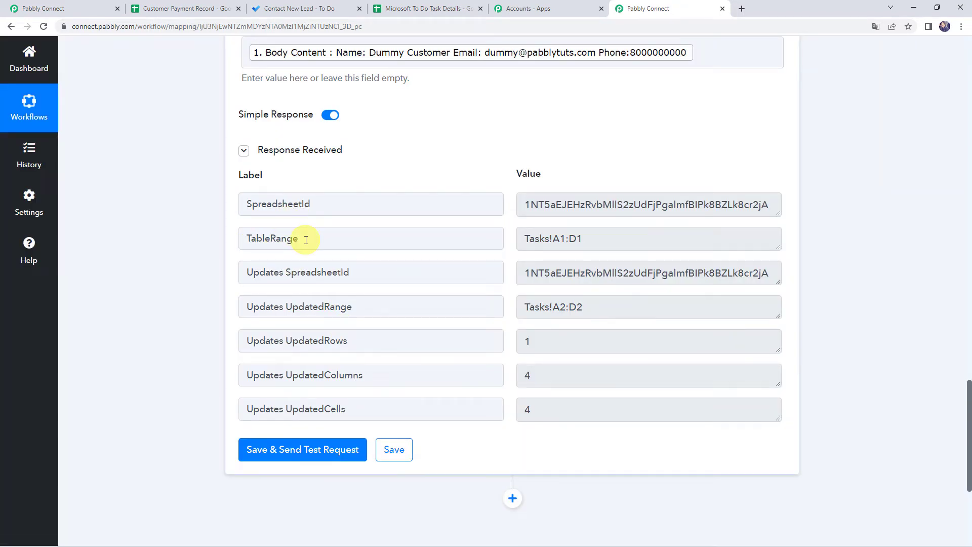
pyautogui.click(449, 14)
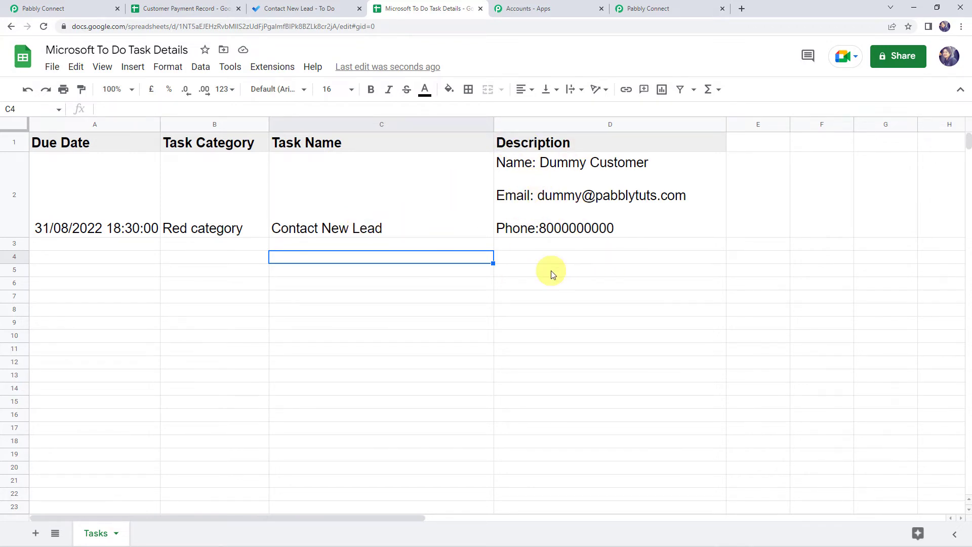
# - Compare the test response with the new task row, then scroll up to the workflow's To-Do trigger
pyautogui.click(652, 8)
pyautogui.scroll(20, 168, 266)
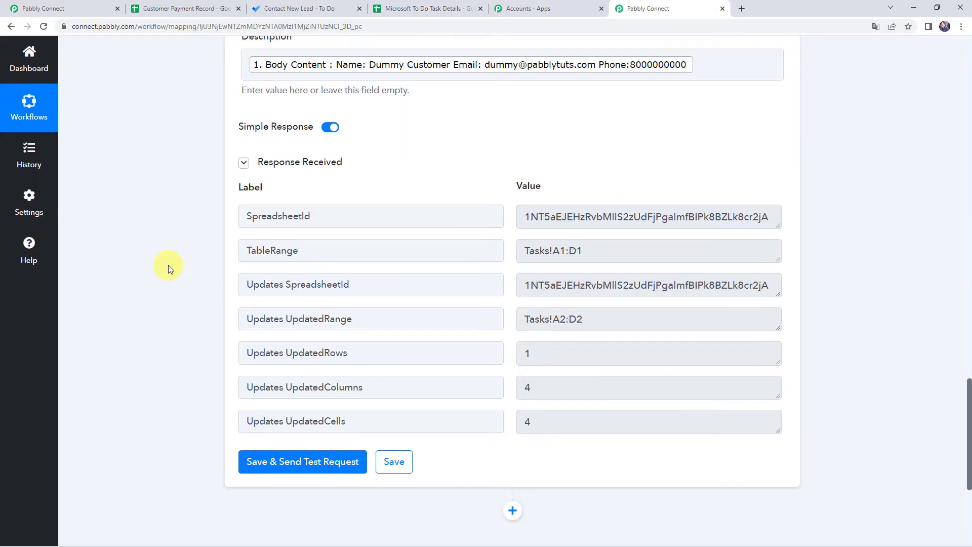
pyautogui.scroll(10, 168, 265)
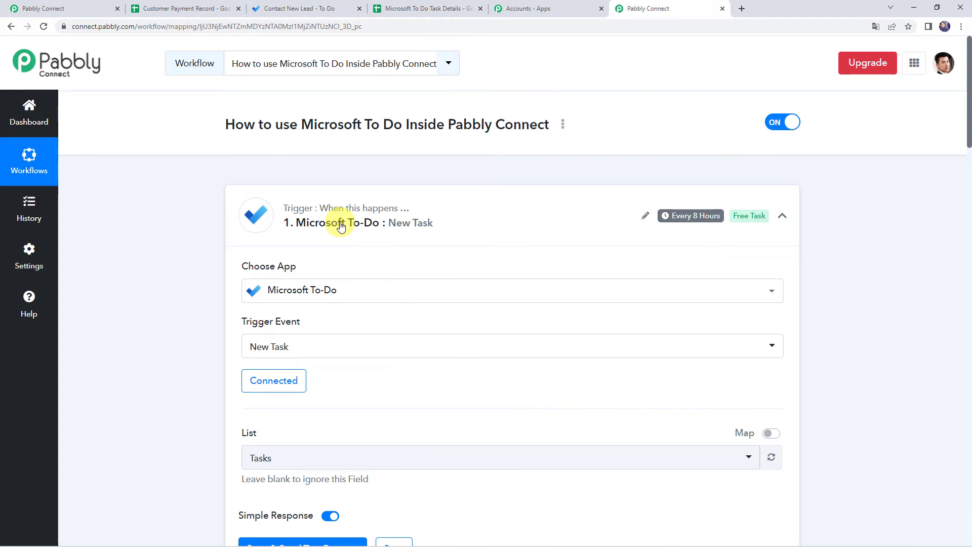
pyautogui.click(427, 9)
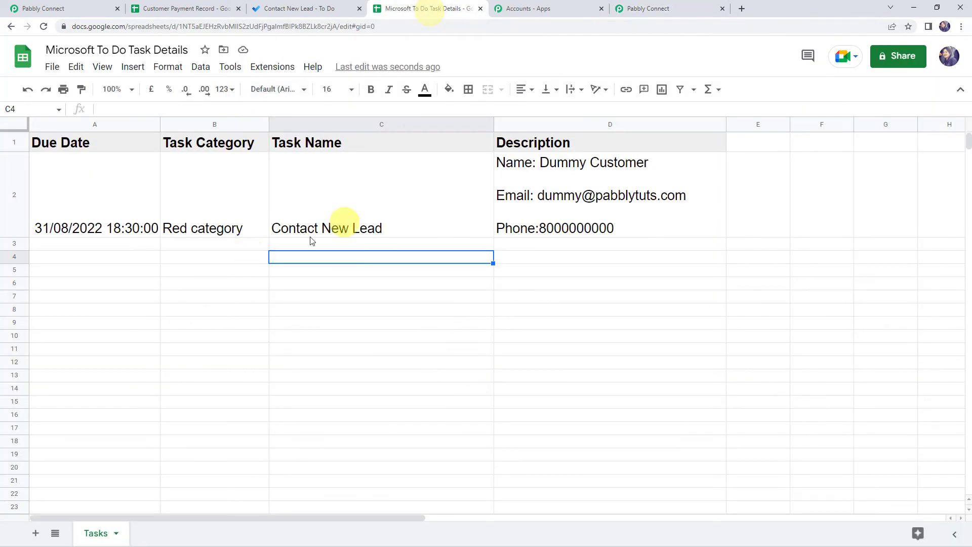
pyautogui.click(666, 8)
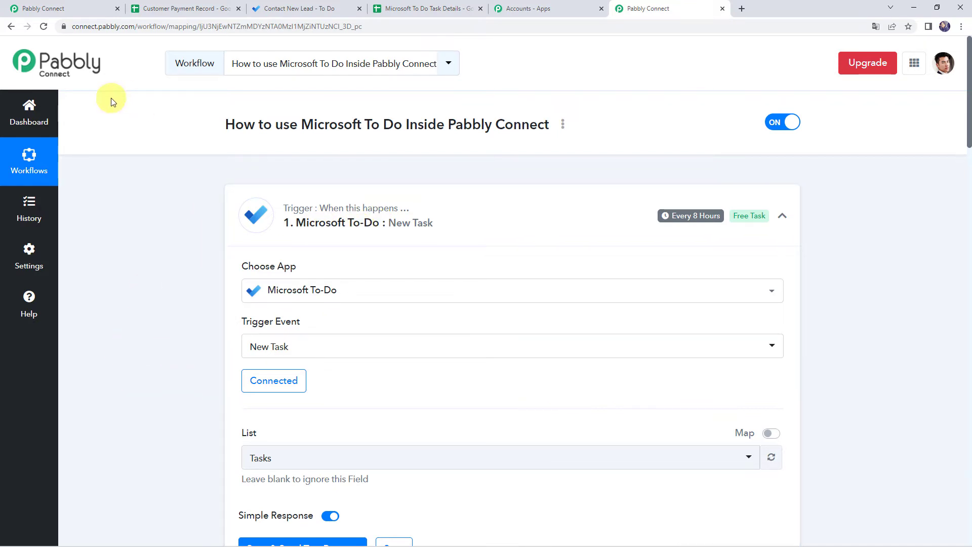
# - Open the 'Use Microsoft To Do as Action Application' workflow from the first Pabbly tab
pyautogui.click(72, 8)
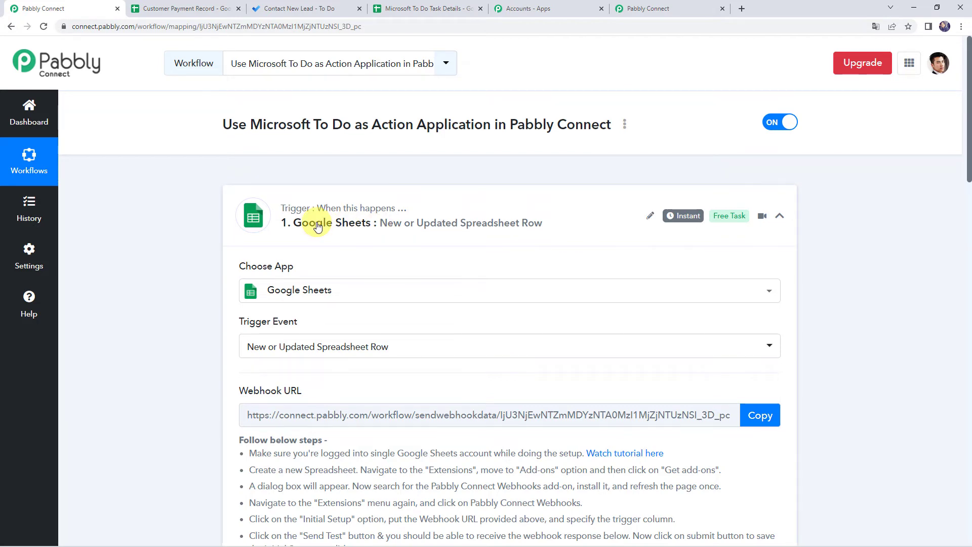
pyautogui.click(175, 9)
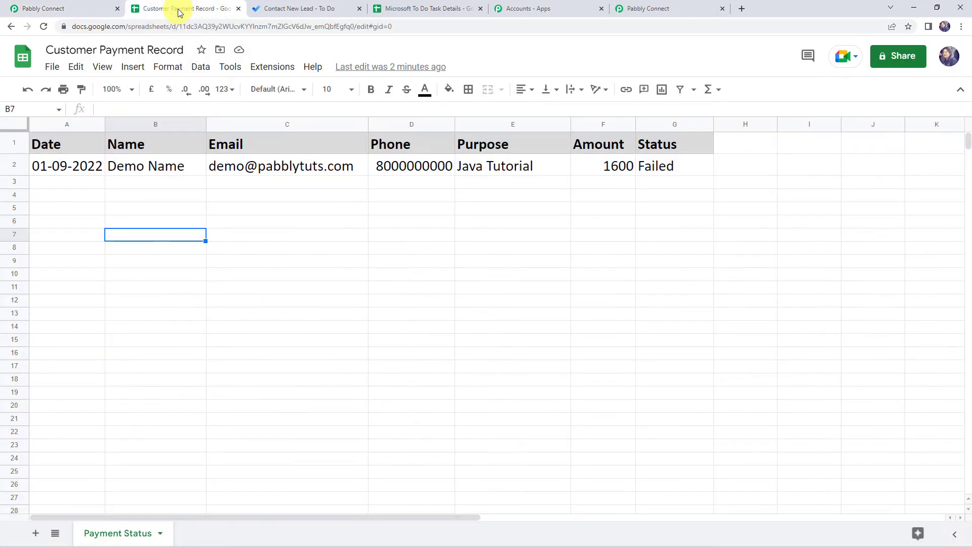
pyautogui.moveTo(47, 50); pyautogui.dragTo(185, 52)
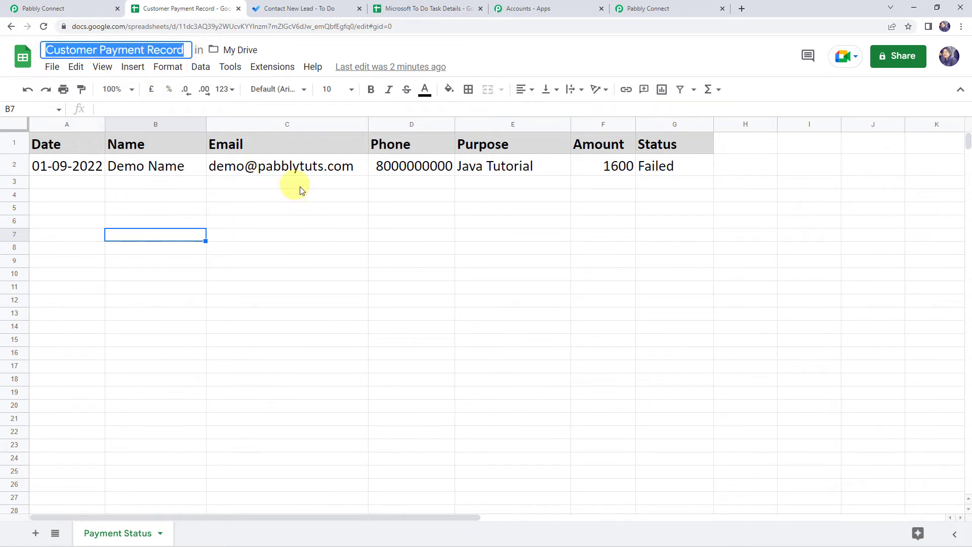
pyautogui.click(269, 210)
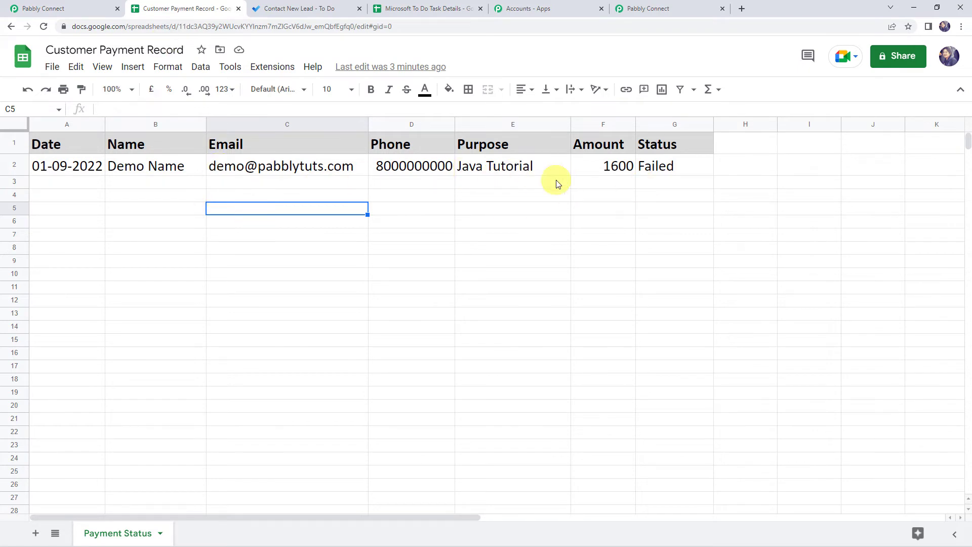
pyautogui.click(71, 5)
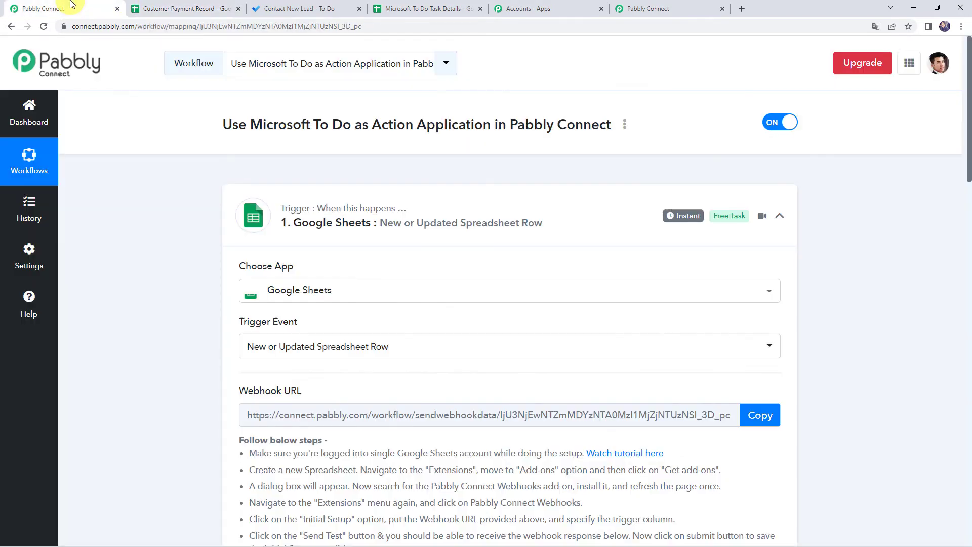
# - Check the captured Name against sheet cells B2, C2 and E2 (Demo Name, email, Java Tutorial)
pyautogui.scroll(-10, 158, 233)
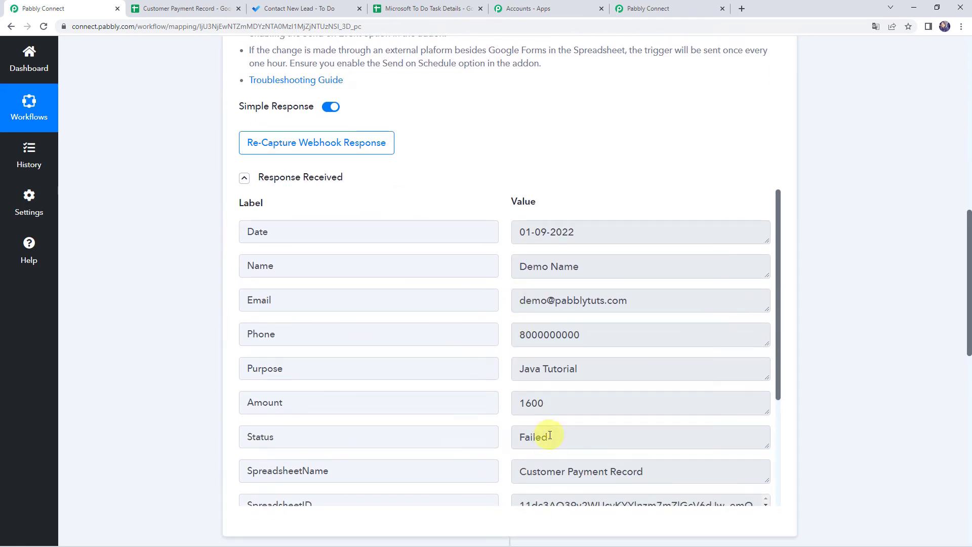
pyautogui.doubleClick(600, 264)
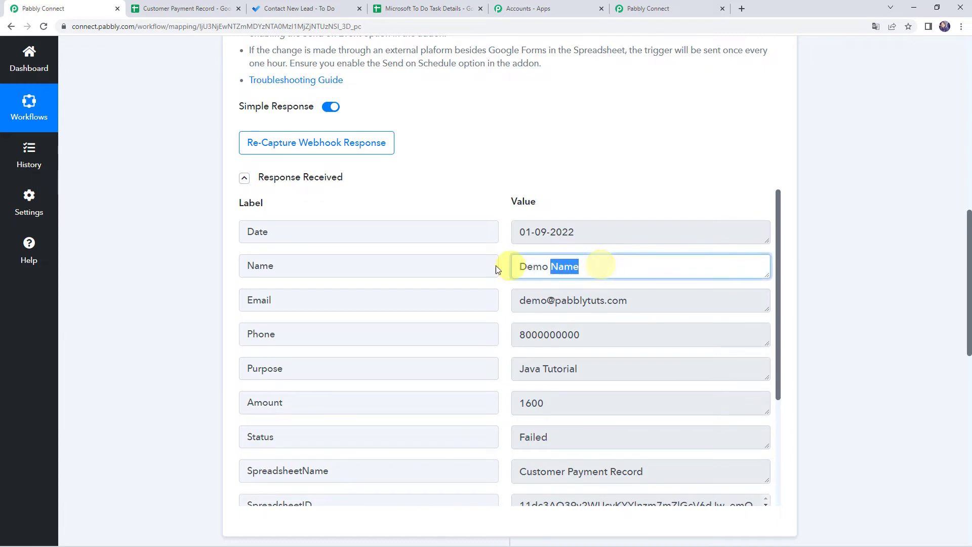
pyautogui.click(478, 263)
pyautogui.click(185, 8)
pyautogui.click(120, 165)
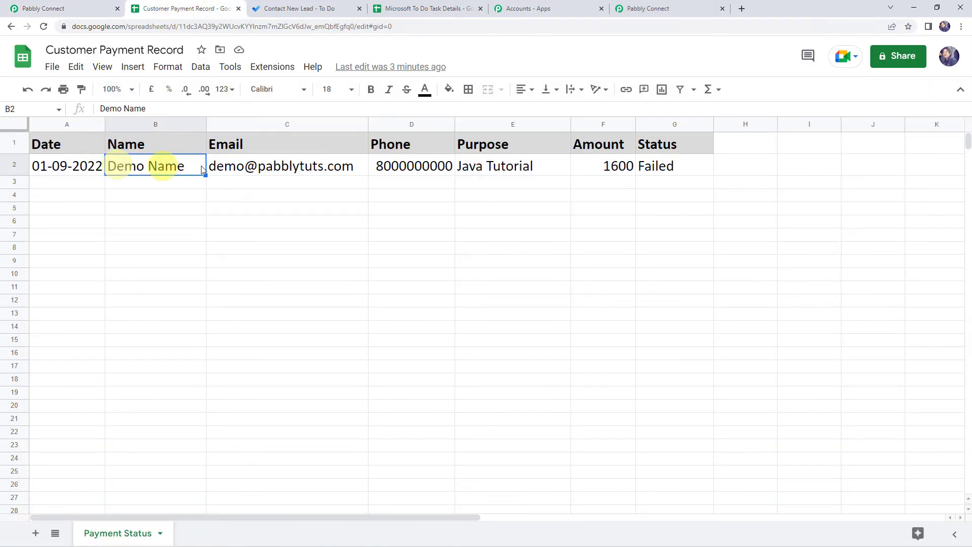
pyautogui.click(324, 167)
pyautogui.click(495, 165)
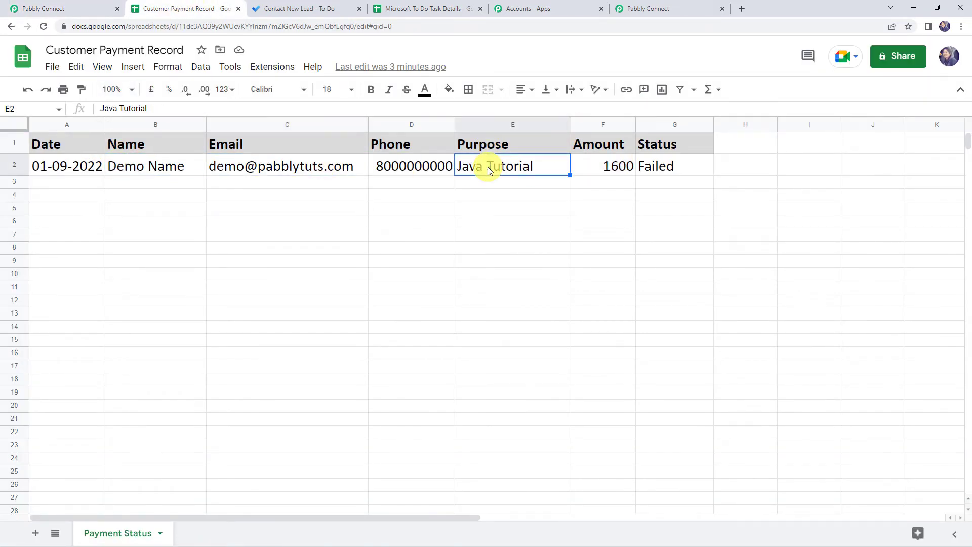
pyautogui.click(65, 6)
# - Review the captured Email, Purpose, Amount 1600 and Failed Status, then scroll to the action step
pyautogui.moveTo(653, 299); pyautogui.dragTo(451, 305)
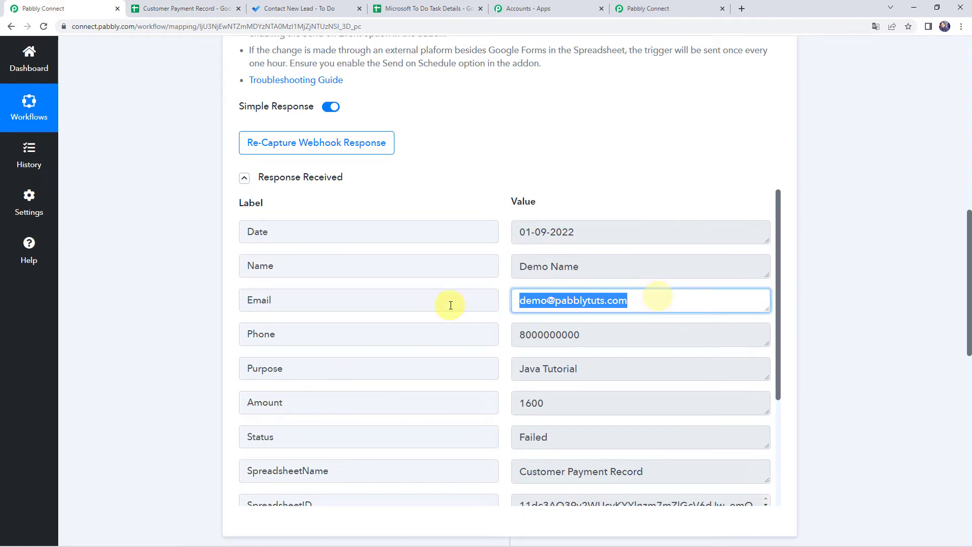
pyautogui.moveTo(607, 369); pyautogui.dragTo(428, 367)
pyautogui.moveTo(574, 406); pyautogui.dragTo(405, 402)
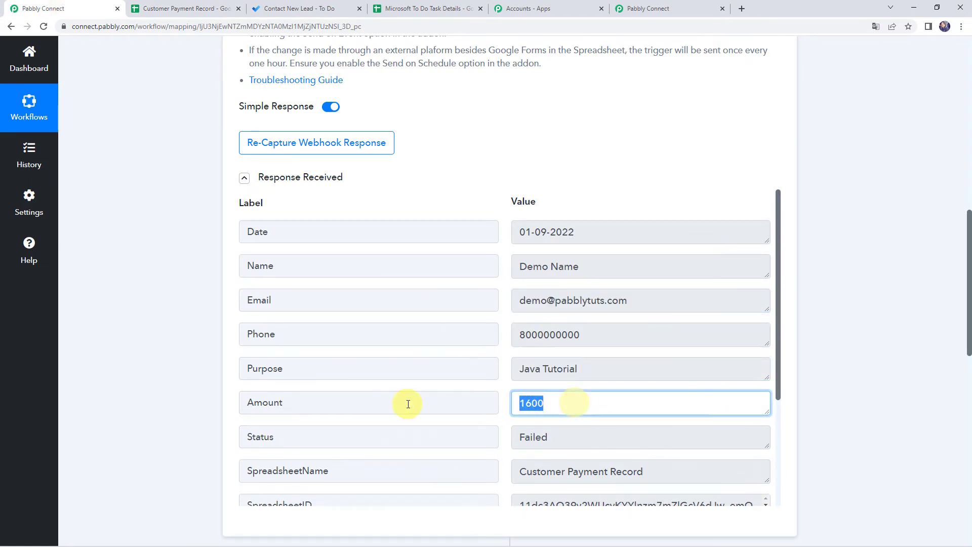
pyautogui.moveTo(582, 434); pyautogui.dragTo(449, 446)
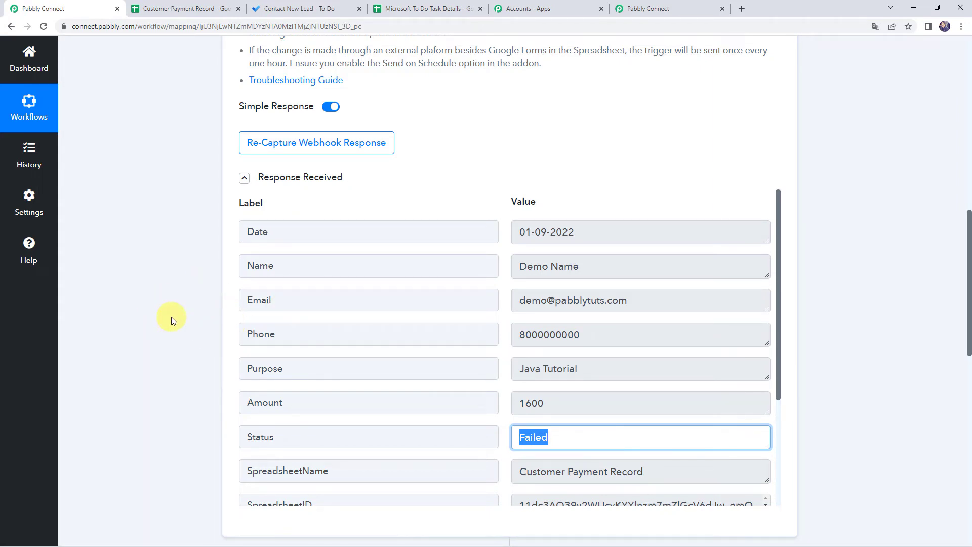
pyautogui.scroll(-1, 172, 319)
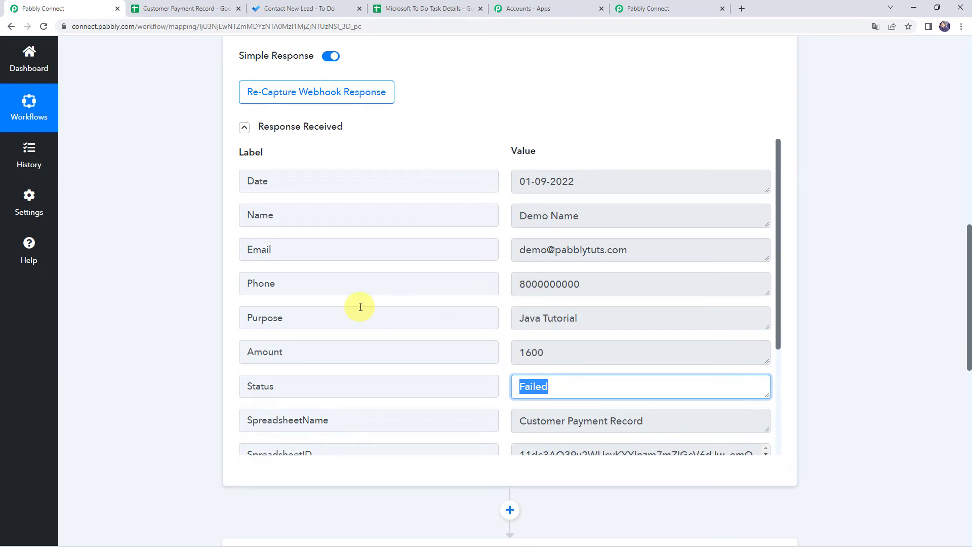
pyautogui.scroll(-7, 159, 305)
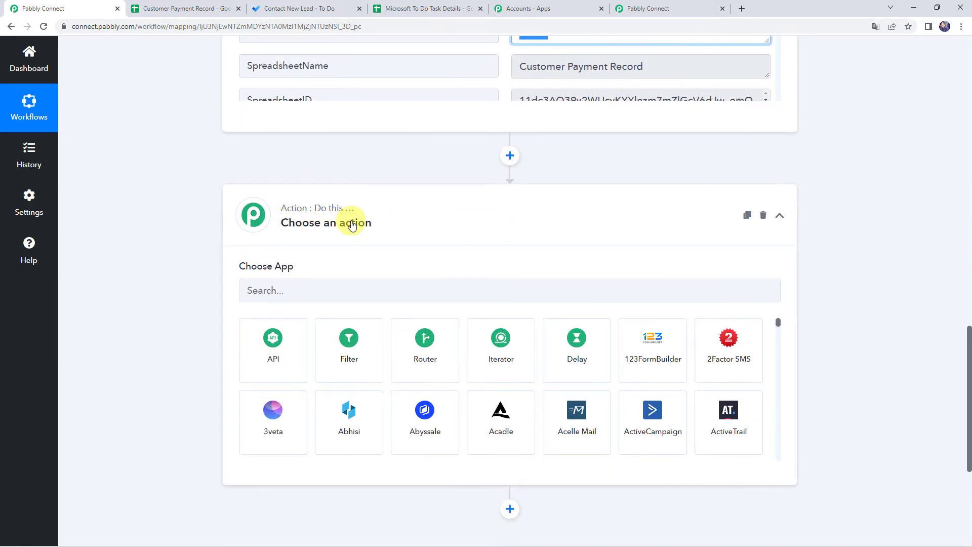
# - Search 'Micro', choose Microsoft To-Do as the action app and list its action events
pyautogui.click(292, 289)
pyautogui.write('Micro')
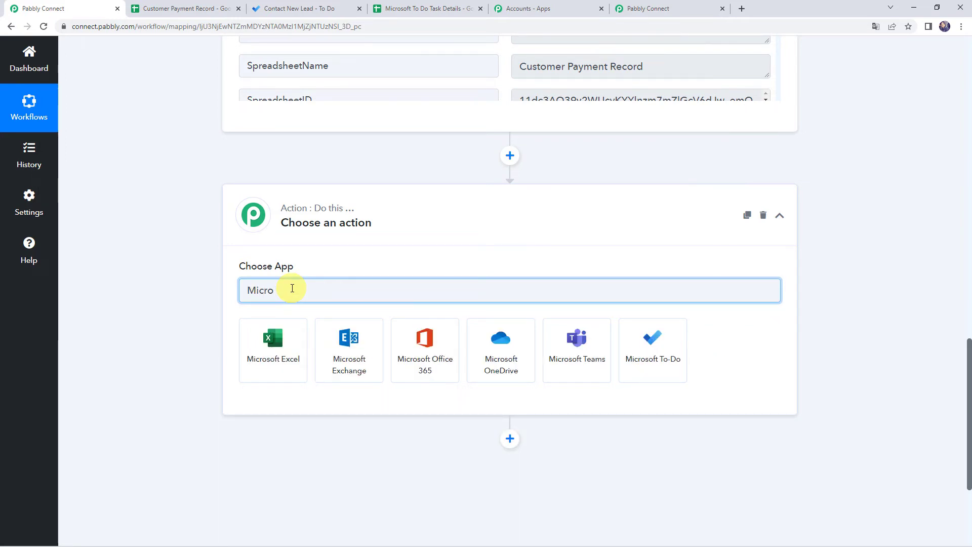
pyautogui.click(642, 339)
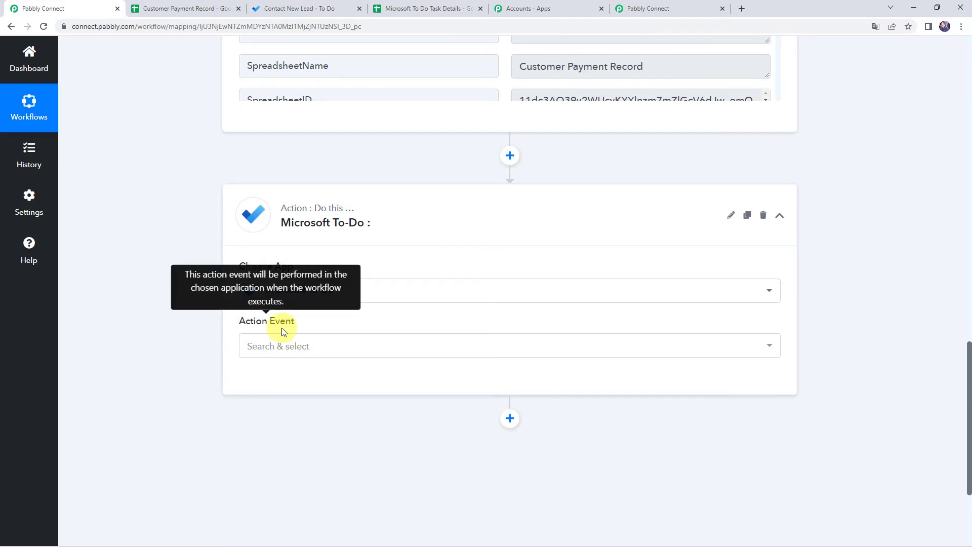
pyautogui.click(281, 349)
pyautogui.scroll(-3, 179, 319)
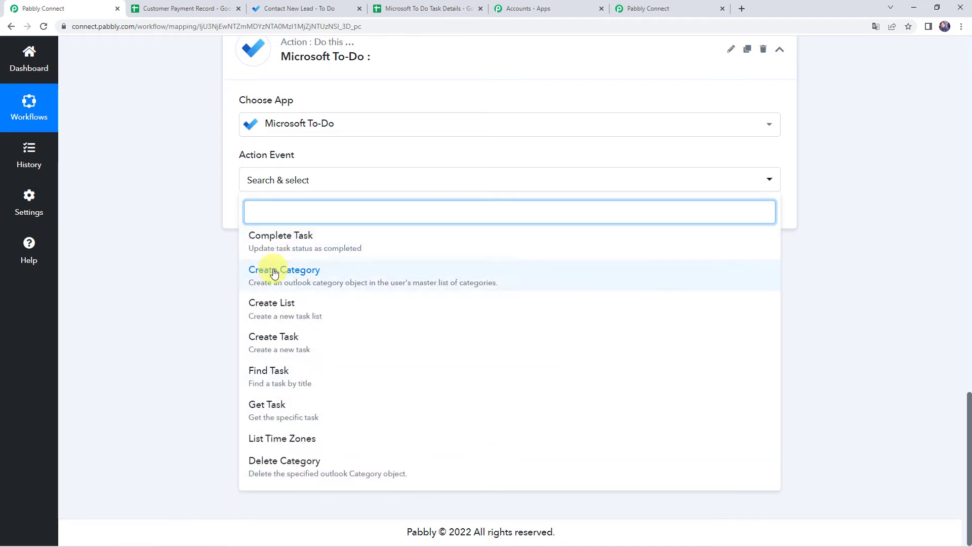
# - Choose the Create Task event and authorise a new Microsoft To-Do account connection
pyautogui.click(282, 346)
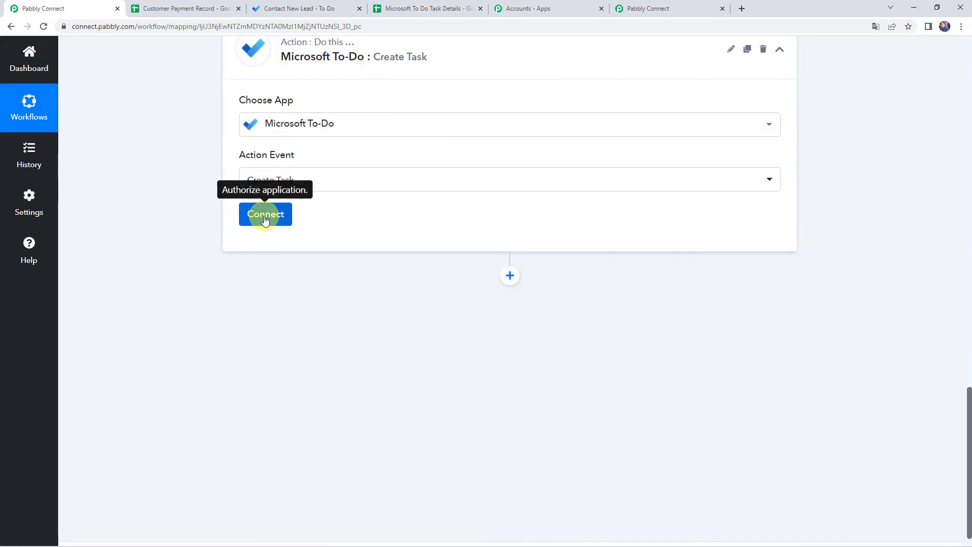
pyautogui.click(265, 218)
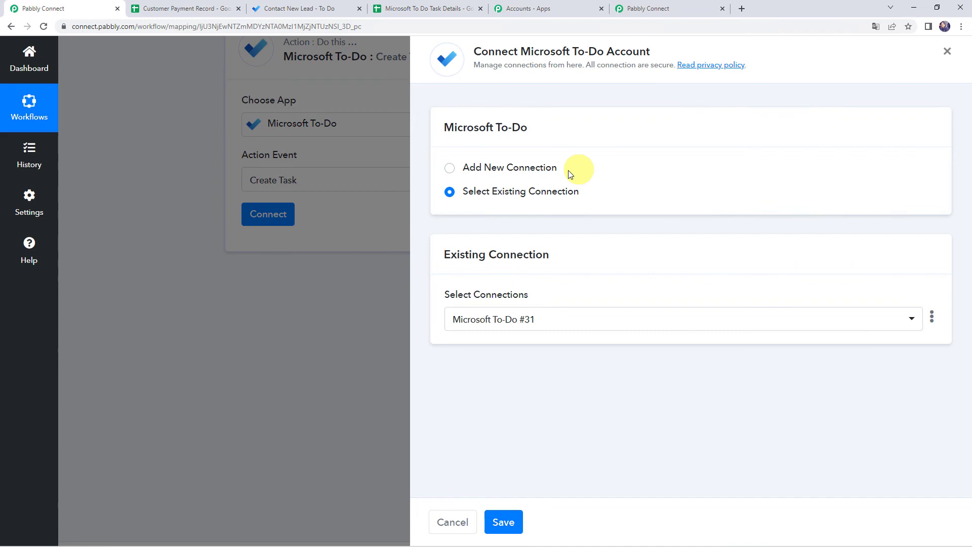
pyautogui.click(536, 171)
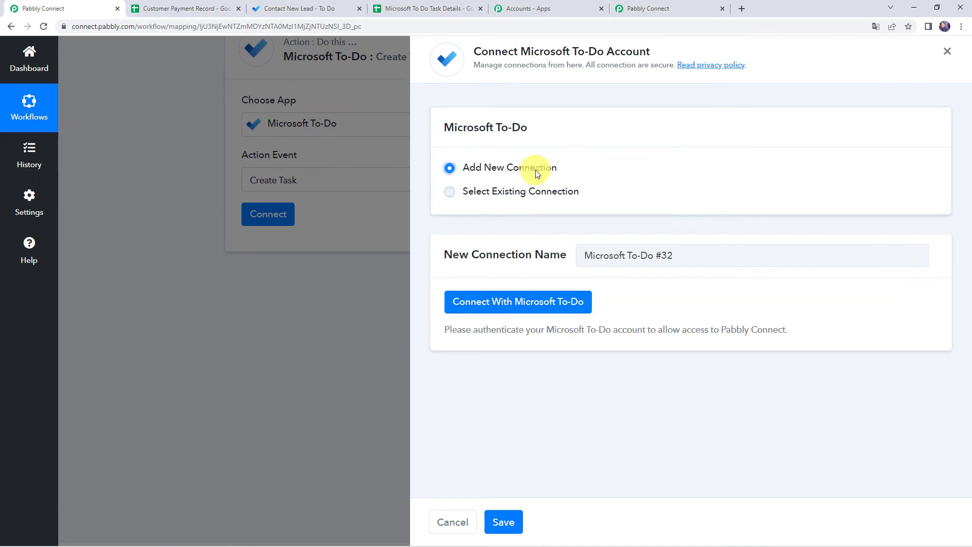
pyautogui.click(550, 305)
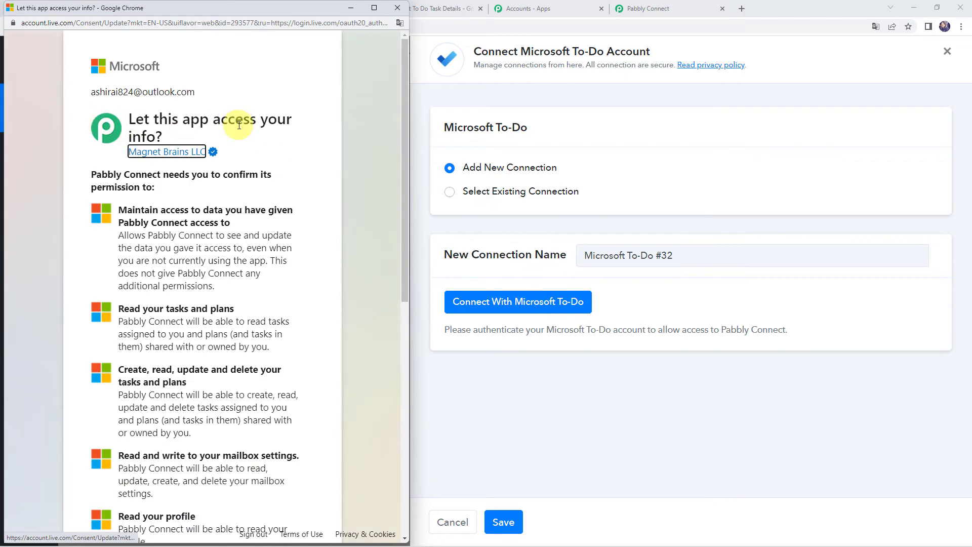
pyautogui.scroll(-8, 228, 282)
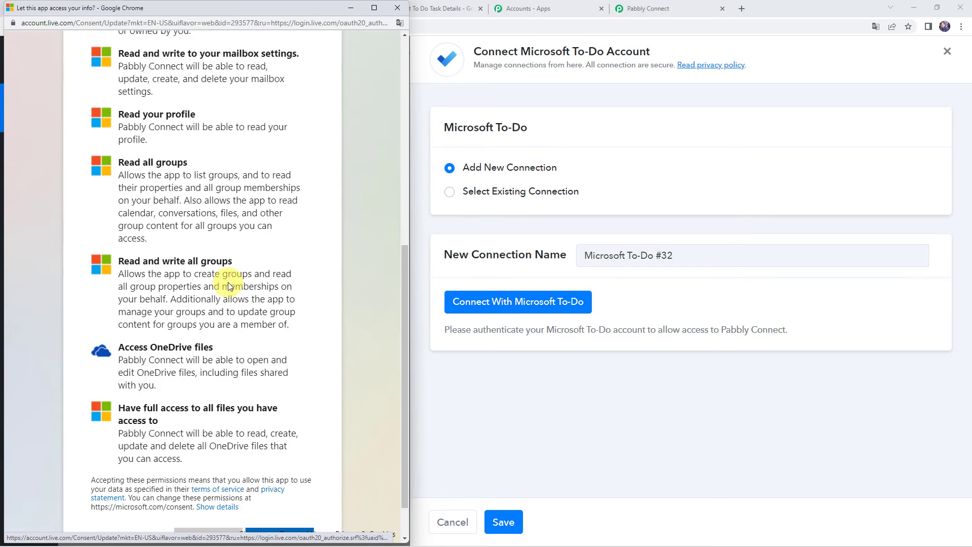
pyautogui.click(274, 488)
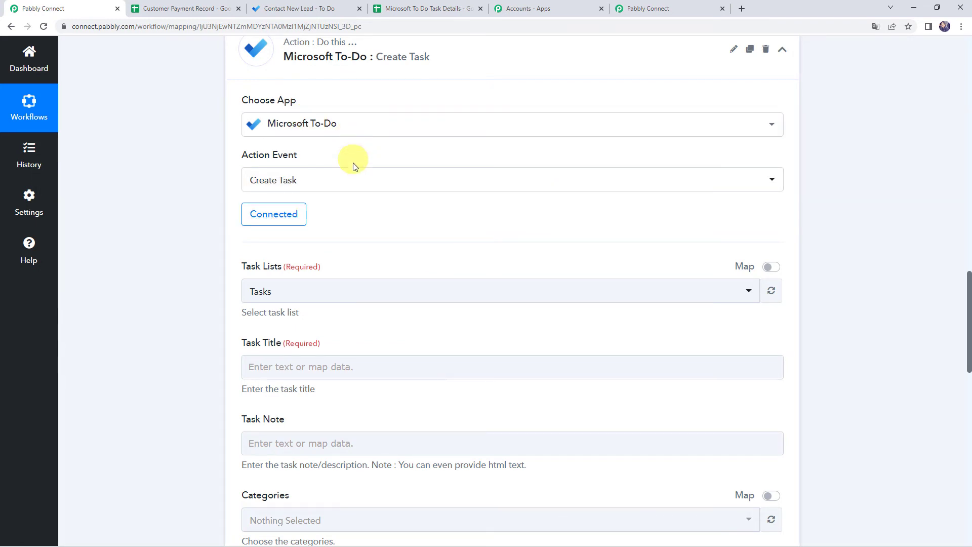
# - Choose the Tasks list and enter 'Payment Status' as the task title
pyautogui.click(293, 293)
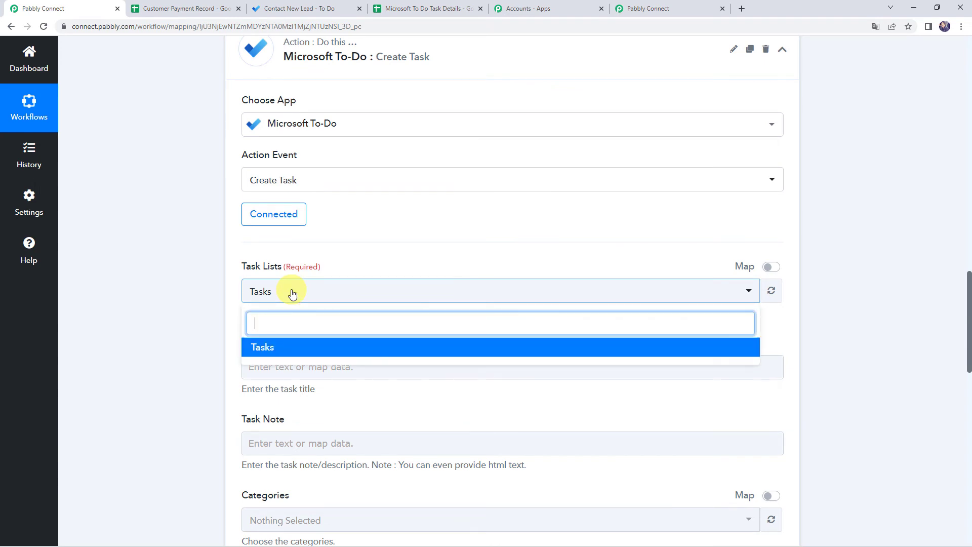
pyautogui.click(260, 349)
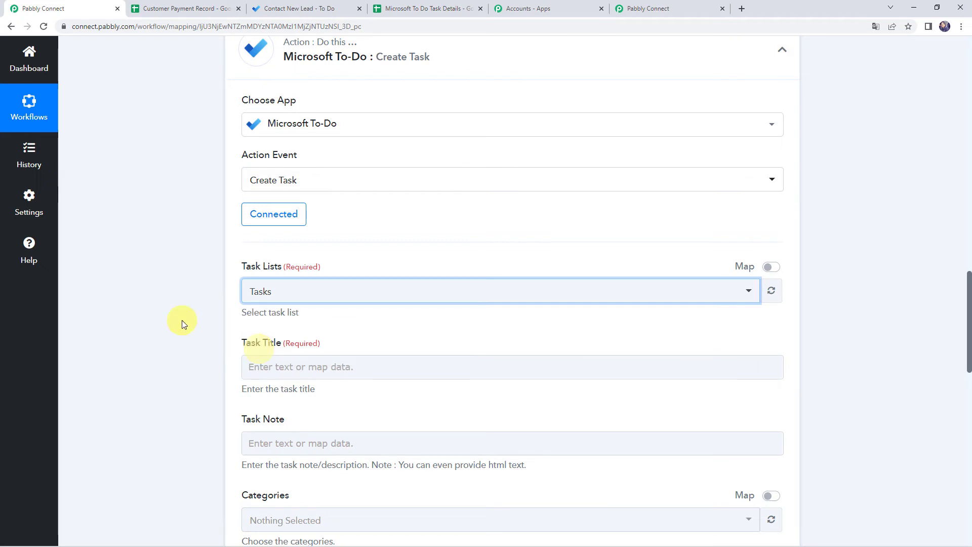
pyautogui.scroll(-3, 183, 322)
pyautogui.click(270, 209)
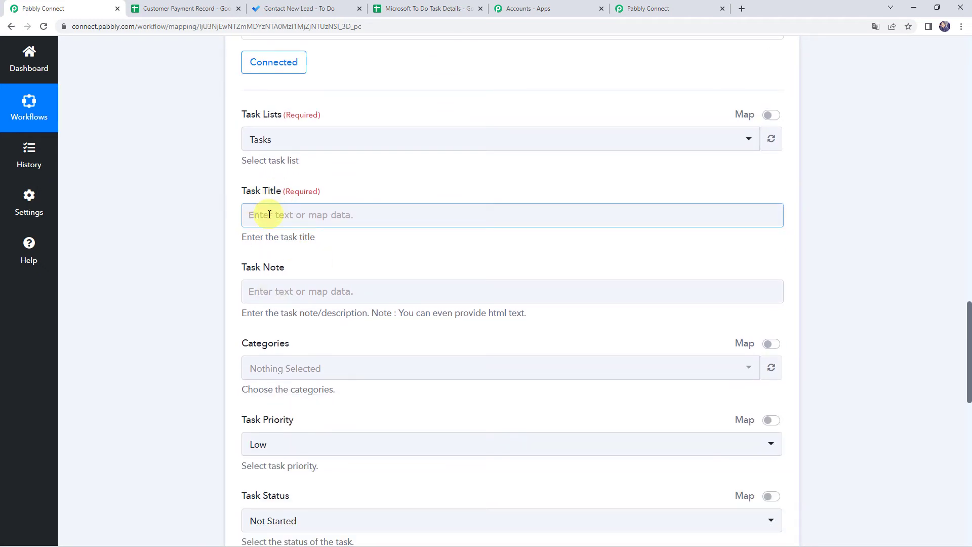
pyautogui.click(270, 213)
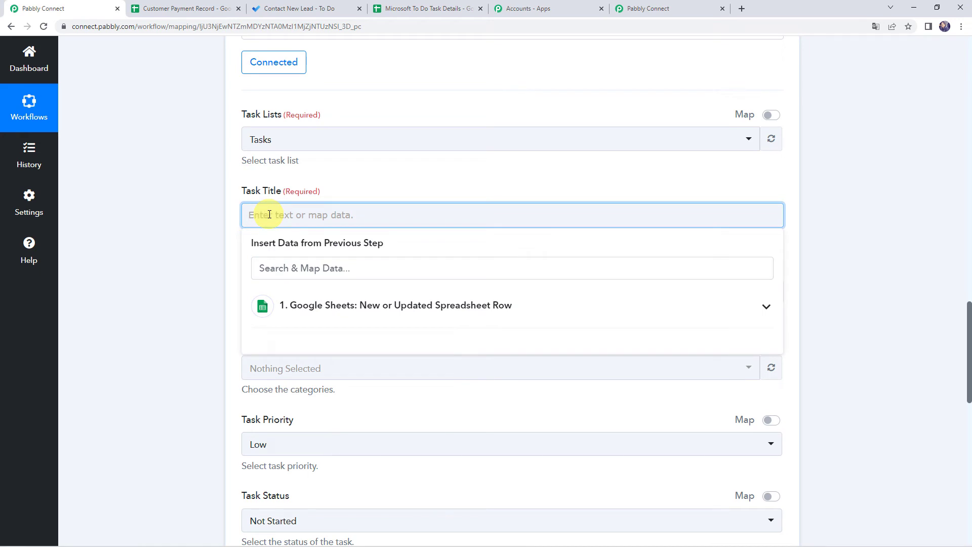
pyautogui.write('Pay')
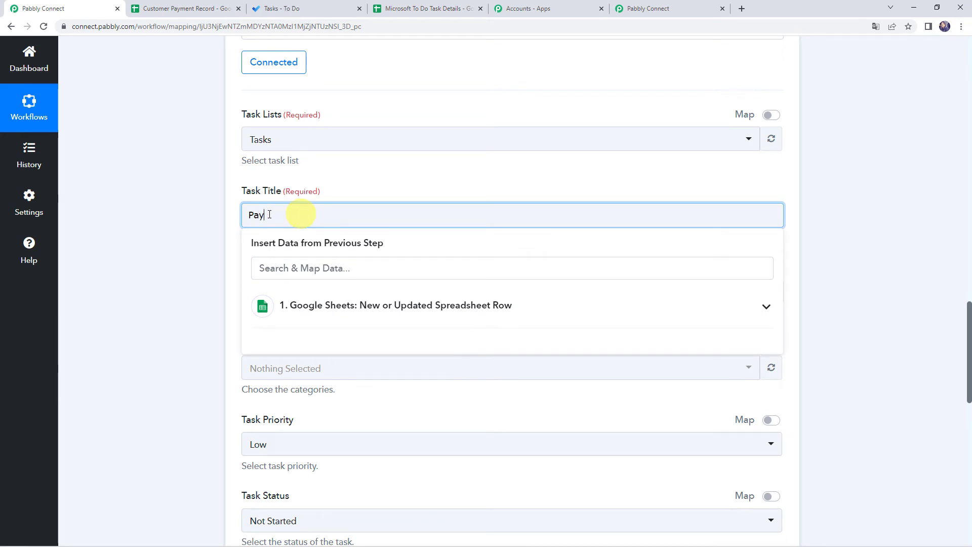
pyautogui.write('ment Status')
pyautogui.click(194, 222)
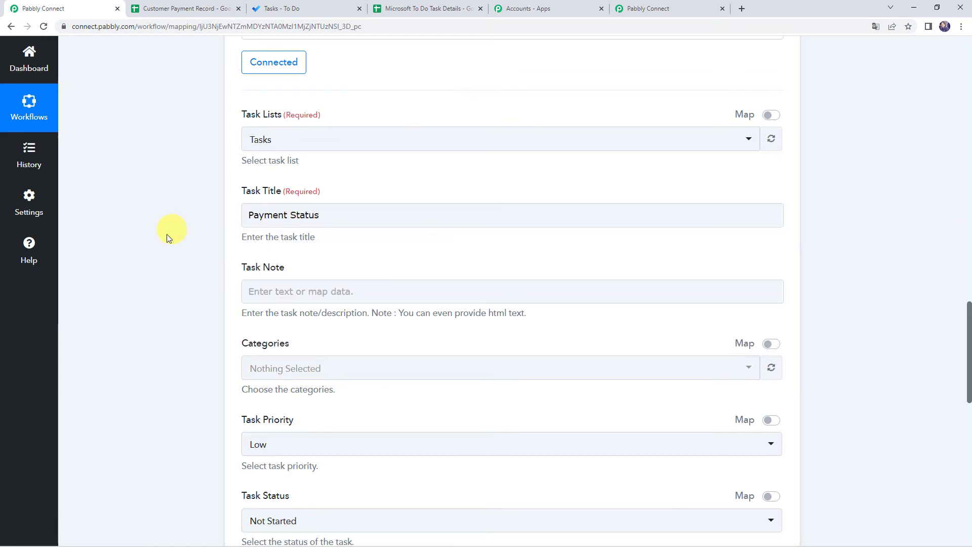
# - Begin the task note with 'Payment from' followed by the sheet's Name and Status fields
pyautogui.click(281, 296)
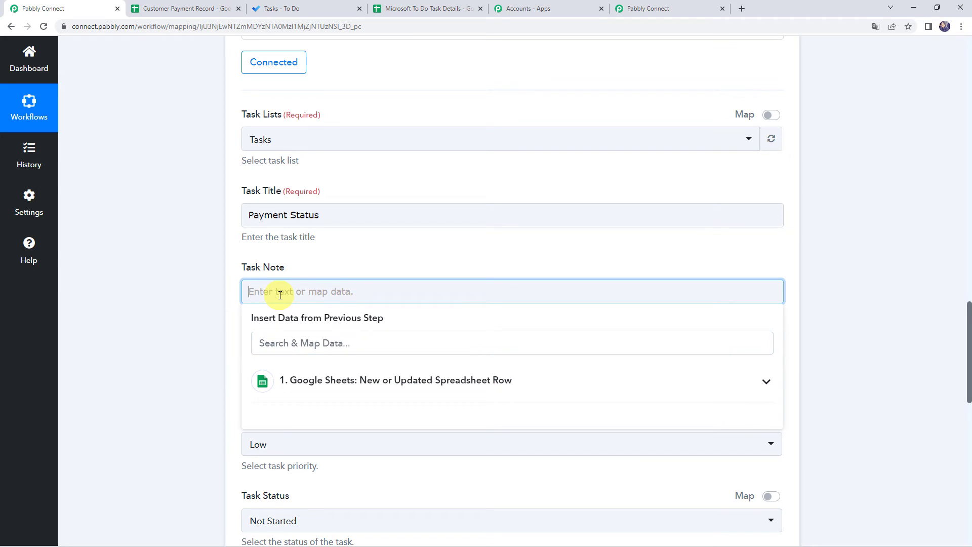
pyautogui.write('Payment from')
pyautogui.click(326, 381)
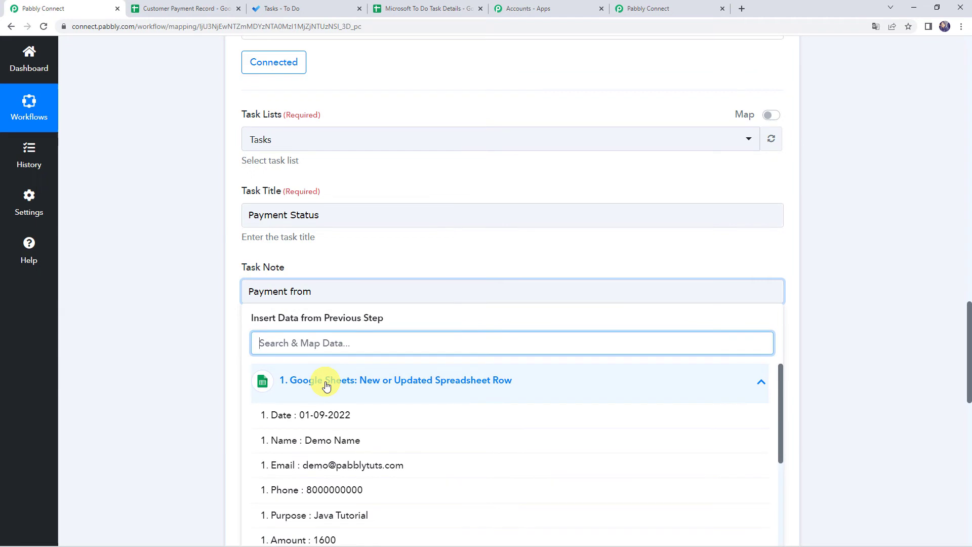
pyautogui.click(309, 441)
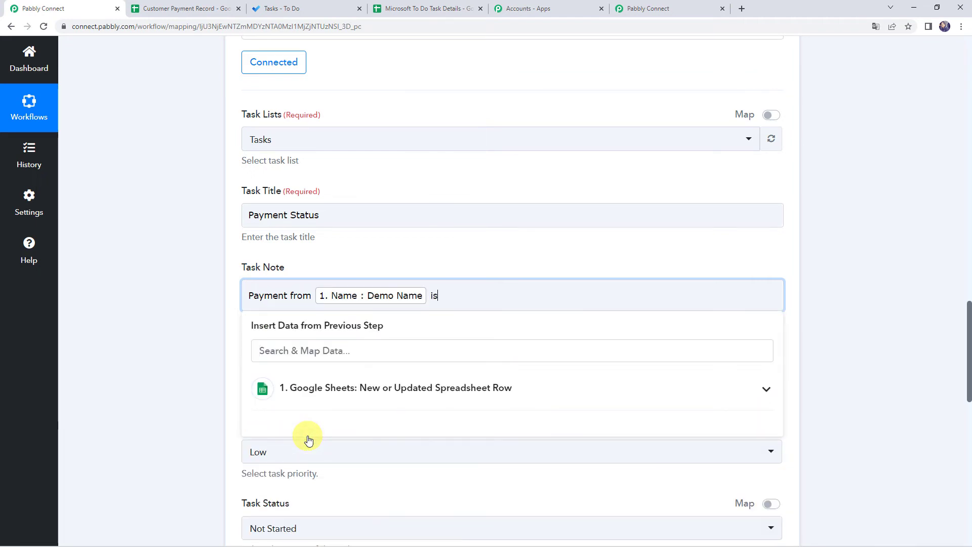
pyautogui.click(359, 392)
pyautogui.scroll(-2, 344, 476)
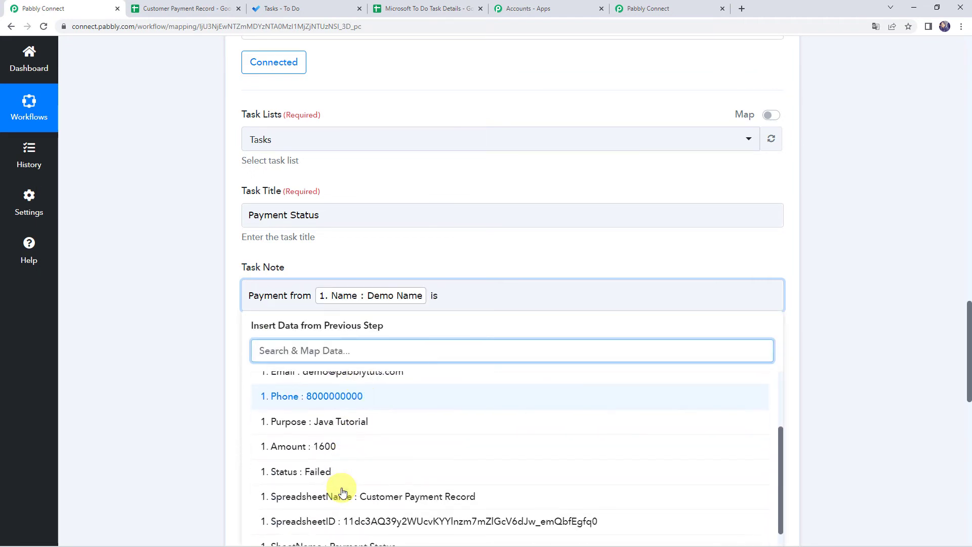
pyautogui.click(319, 472)
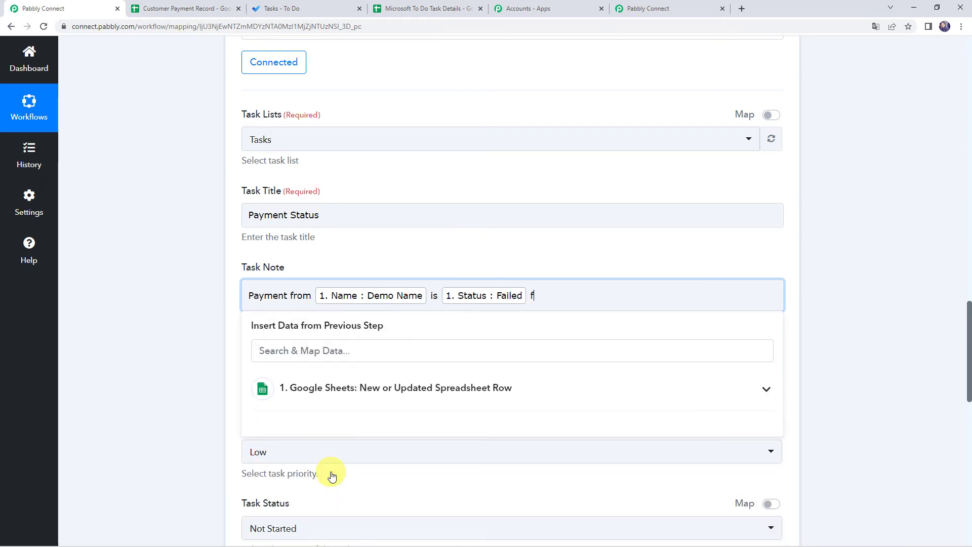
# - Finish the sentence with the Purpose, Rs. Amount and Date fields, ending with a period
pyautogui.click(358, 388)
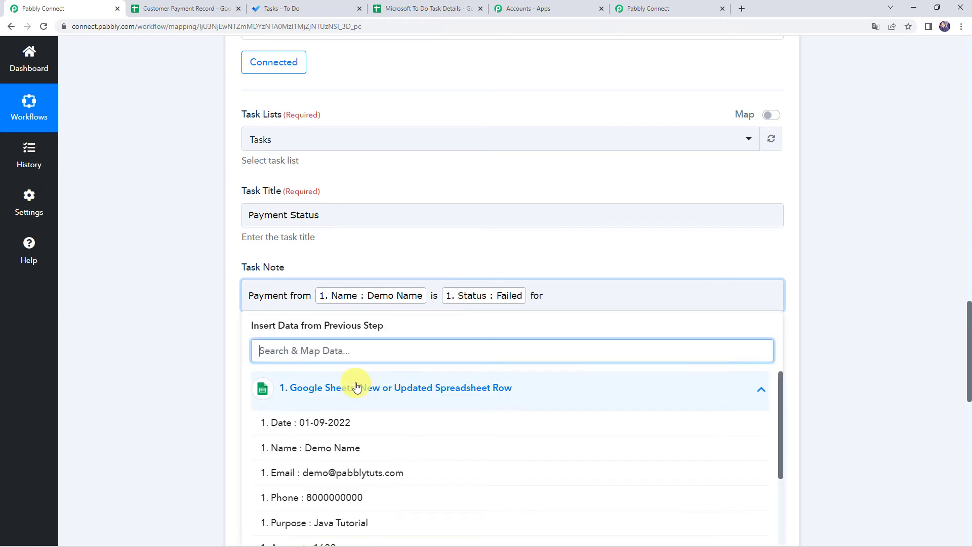
pyautogui.click(310, 521)
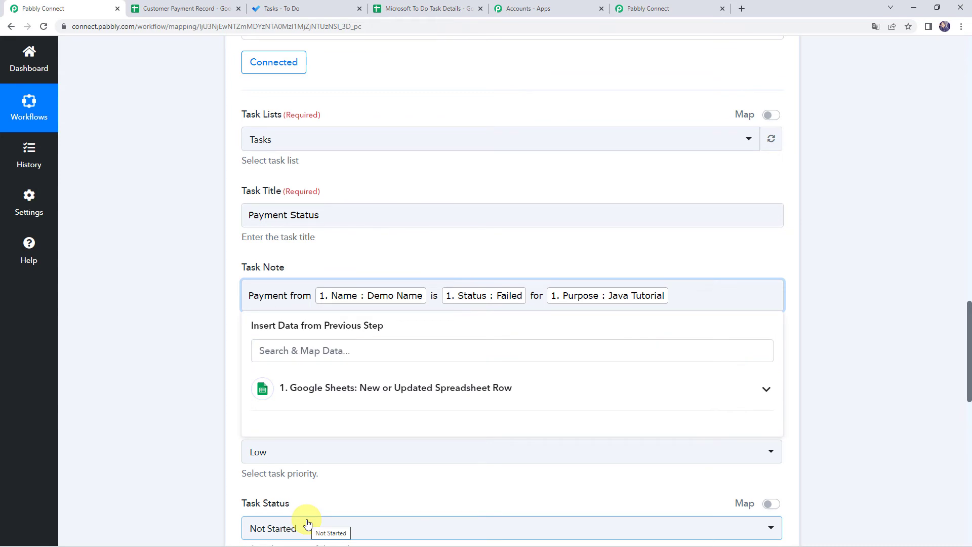
pyautogui.write('product fo r')
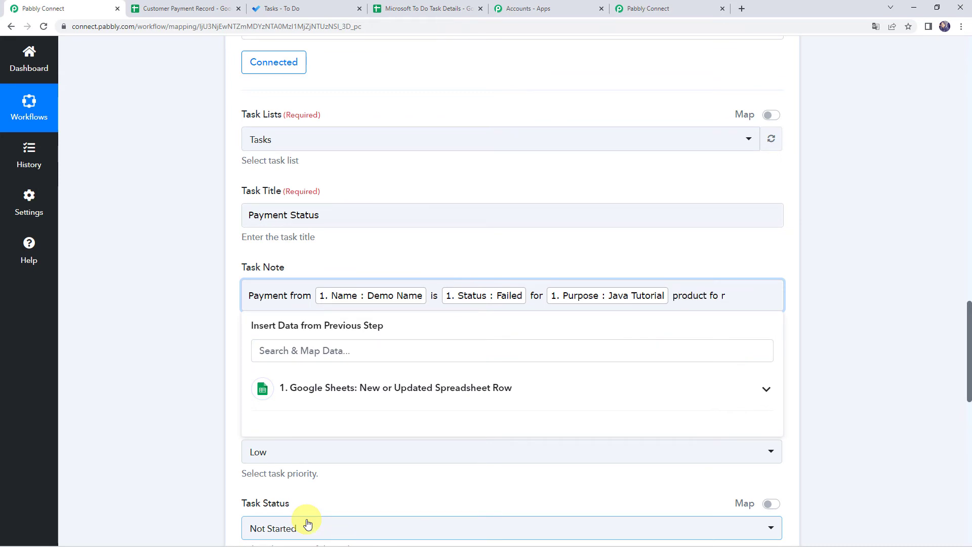
pyautogui.press('BackSpace')
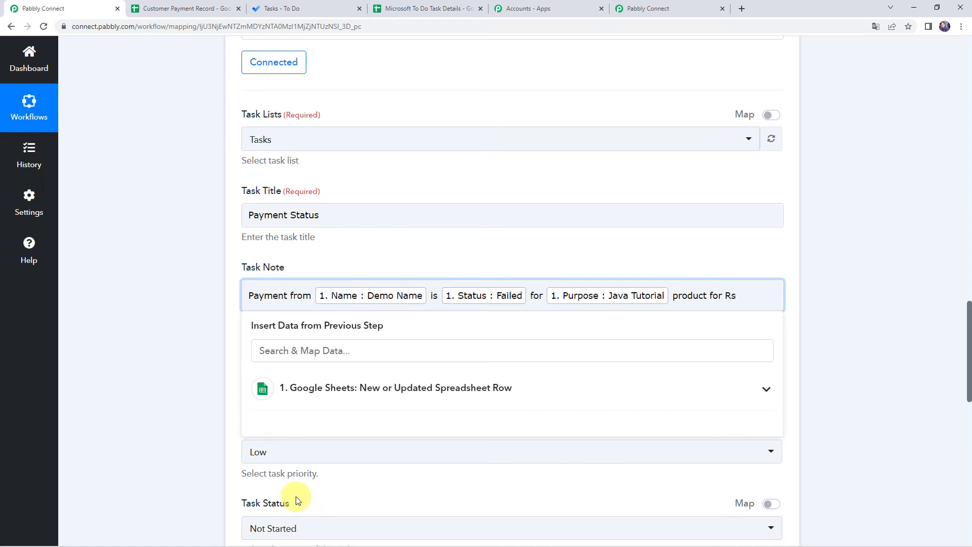
pyautogui.click(314, 381)
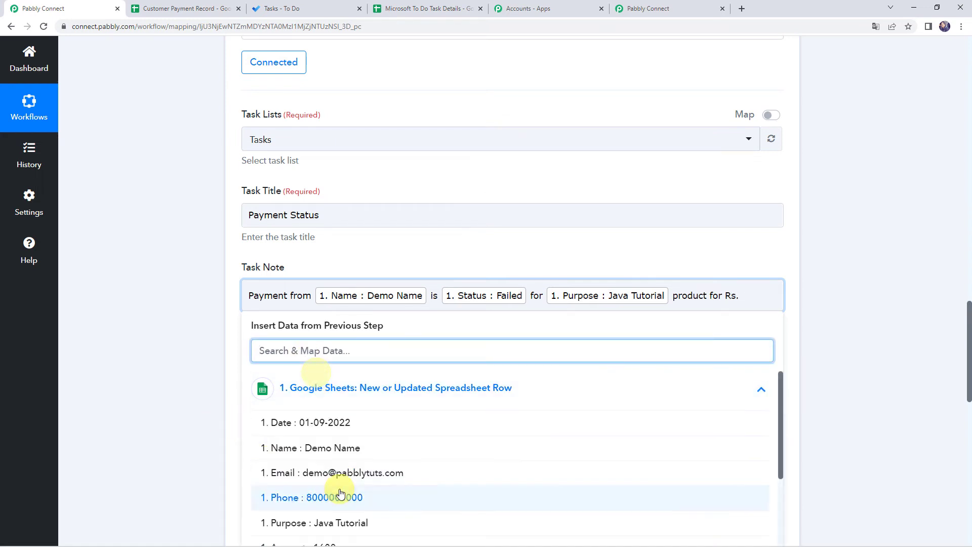
pyautogui.scroll(-3, 216, 449)
pyautogui.click(315, 398)
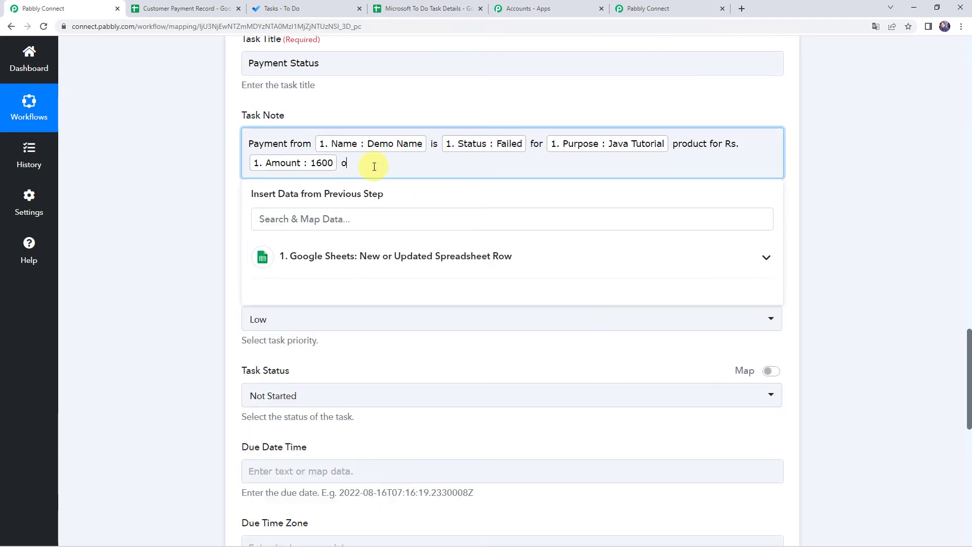
pyautogui.click(340, 256)
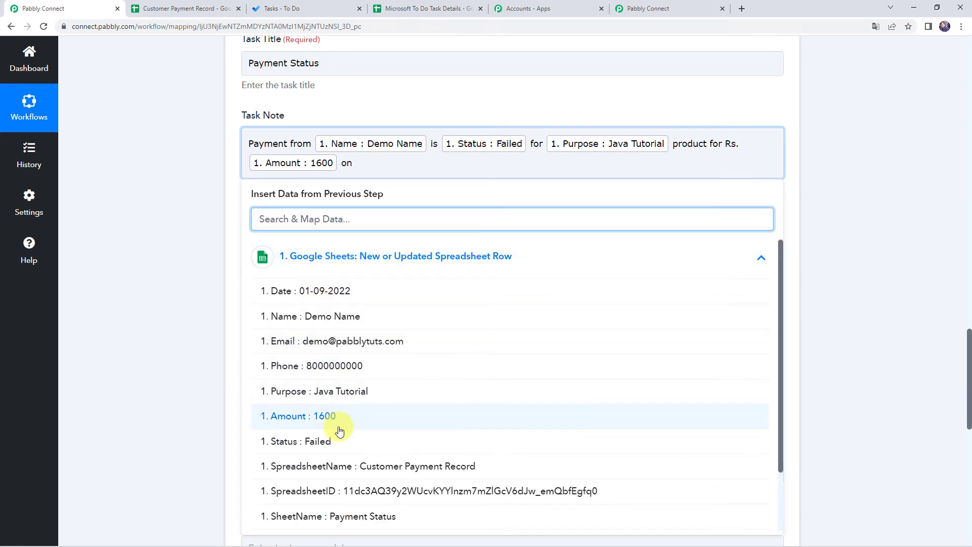
pyautogui.click(311, 291)
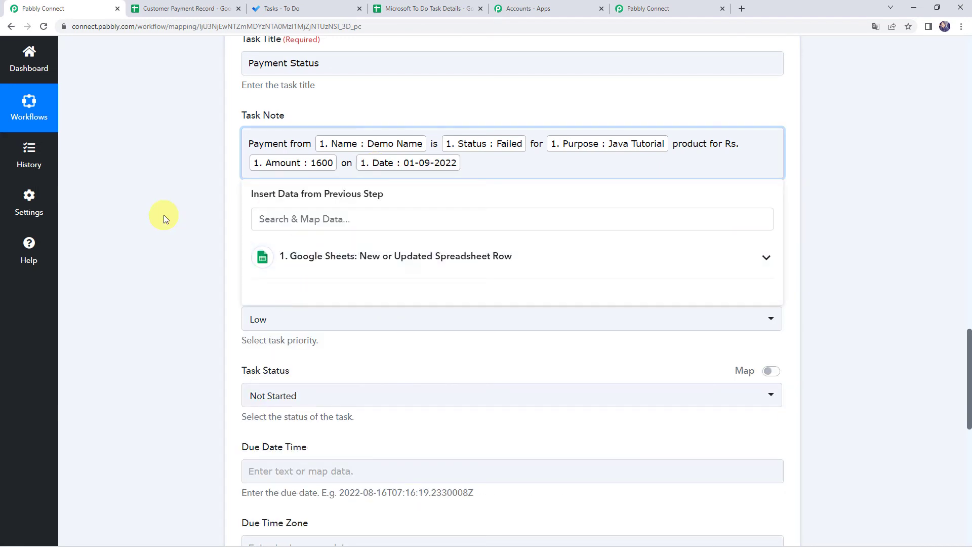
pyautogui.write('.')
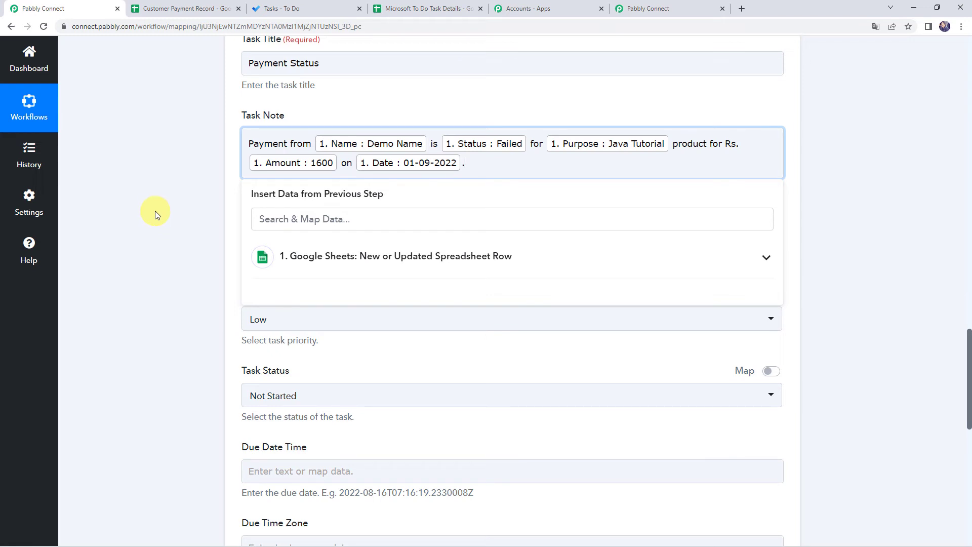
pyautogui.press('Return')
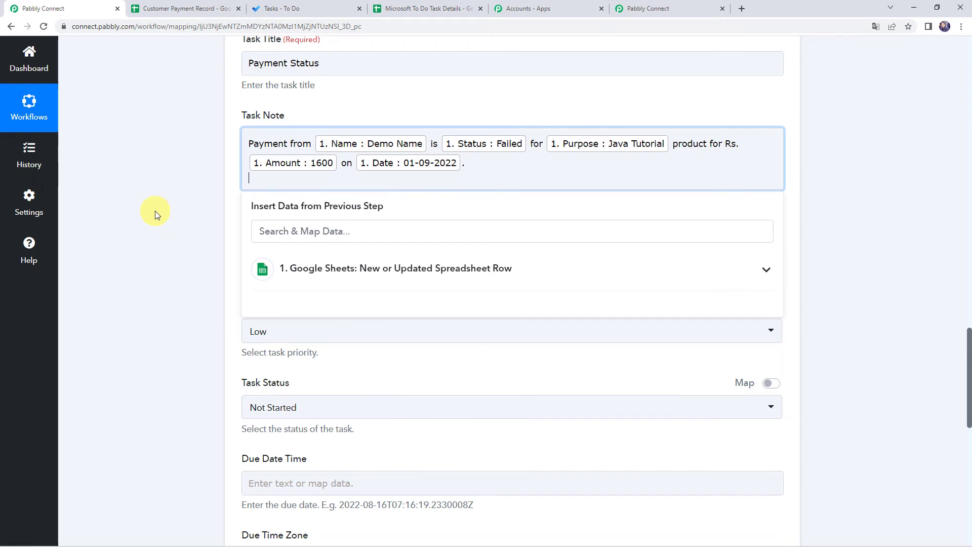
# - Add a 'Customer Name:' line mapped to the sheet's Name field
pyautogui.press('Return')
pyautogui.write('De')
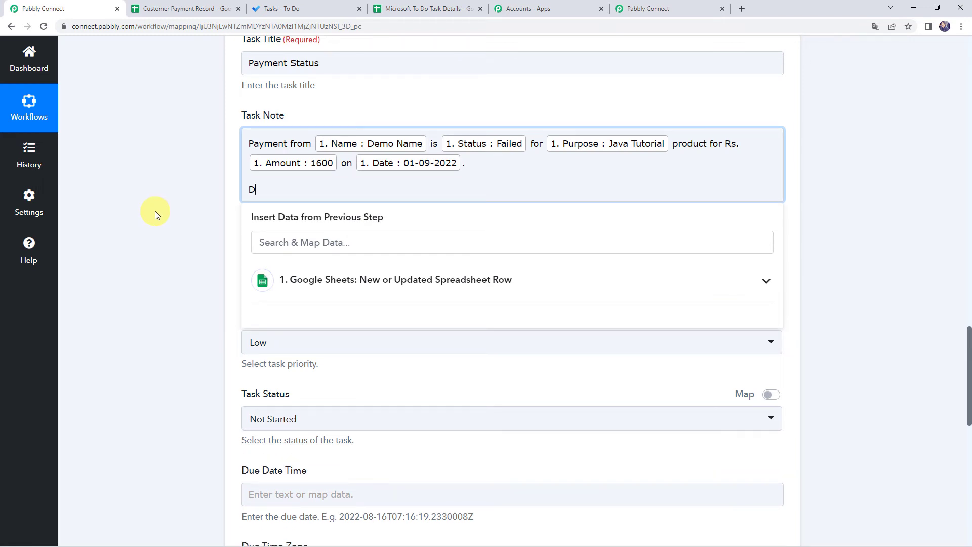
pyautogui.press('BackSpace')
pyautogui.press('BackSpace')
pyautogui.write('Cu')
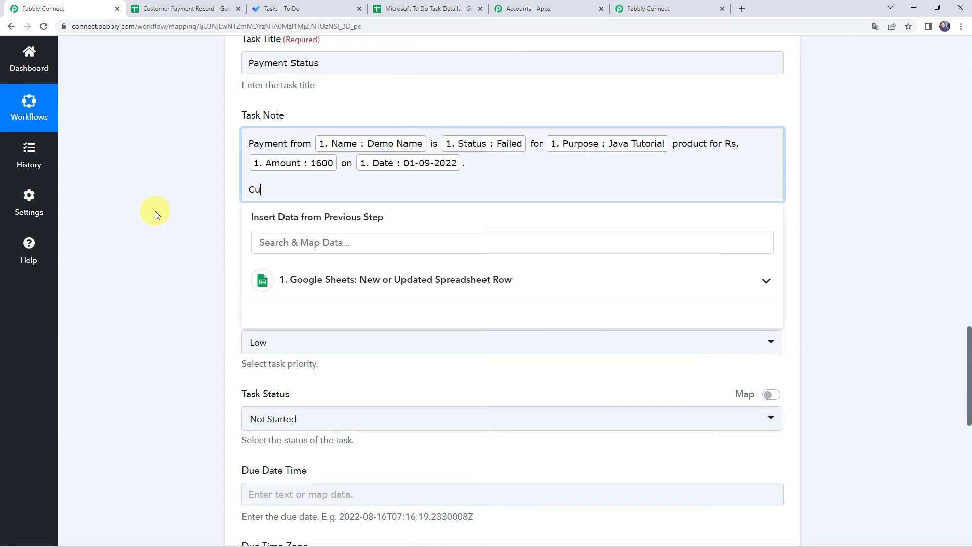
pyautogui.write('stomer Name:')
pyautogui.press('Return')
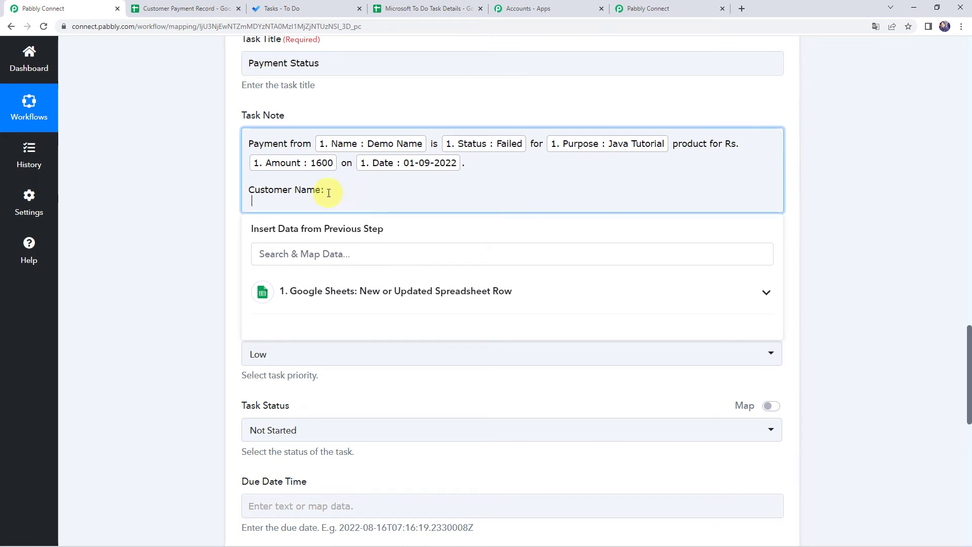
pyautogui.press('BackSpace')
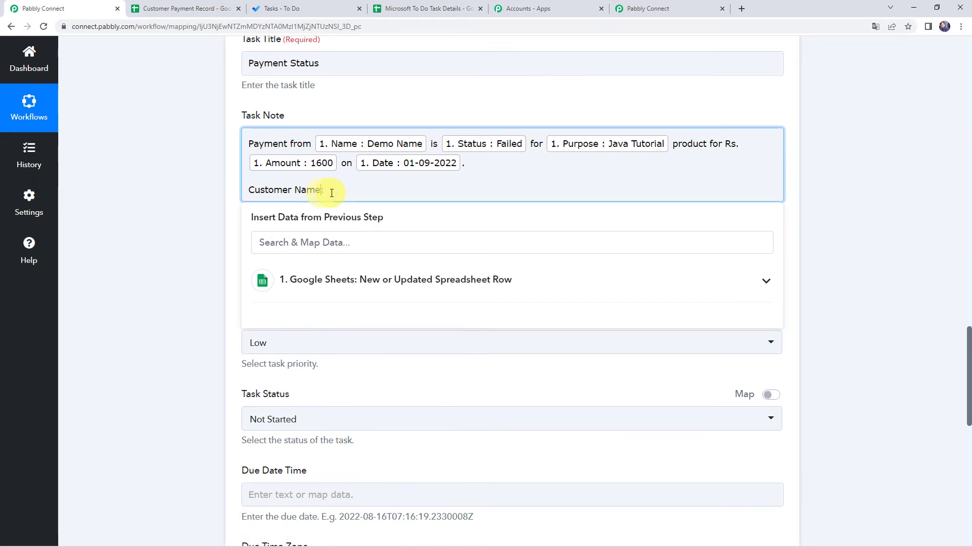
pyautogui.click(338, 281)
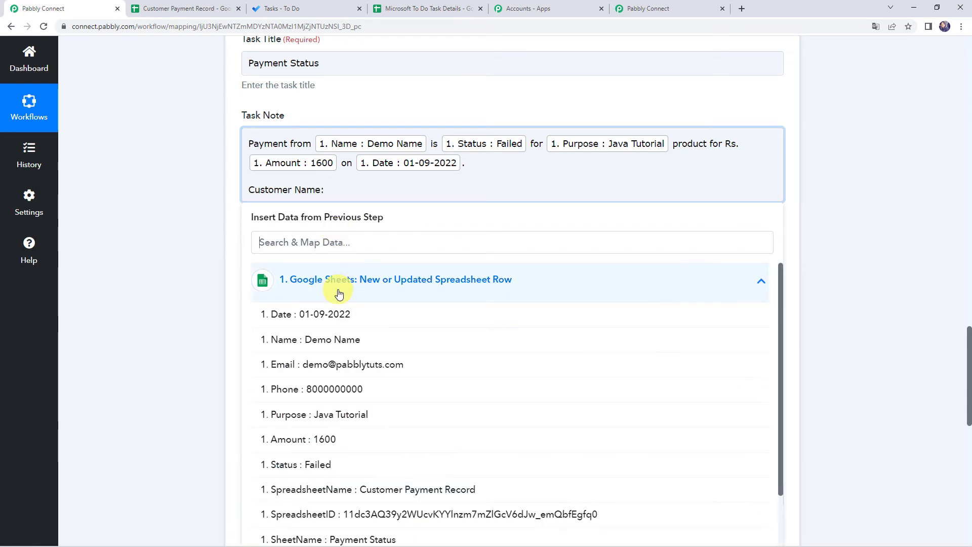
pyautogui.click(298, 342)
# - Add Email and Phone lines mapped to the sheet's Email and Phone fields
pyautogui.press('Return')
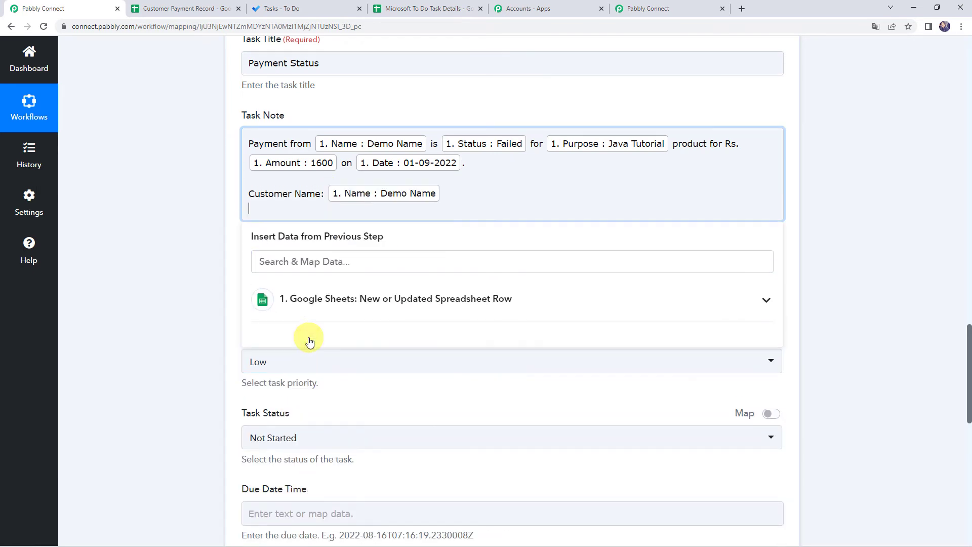
pyautogui.write('Email:')
pyautogui.click(317, 303)
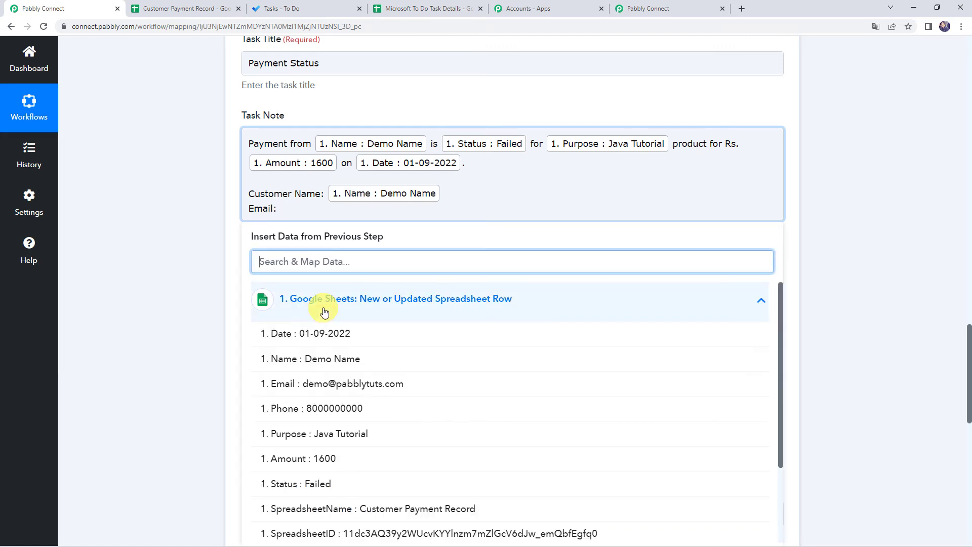
pyautogui.click(321, 391)
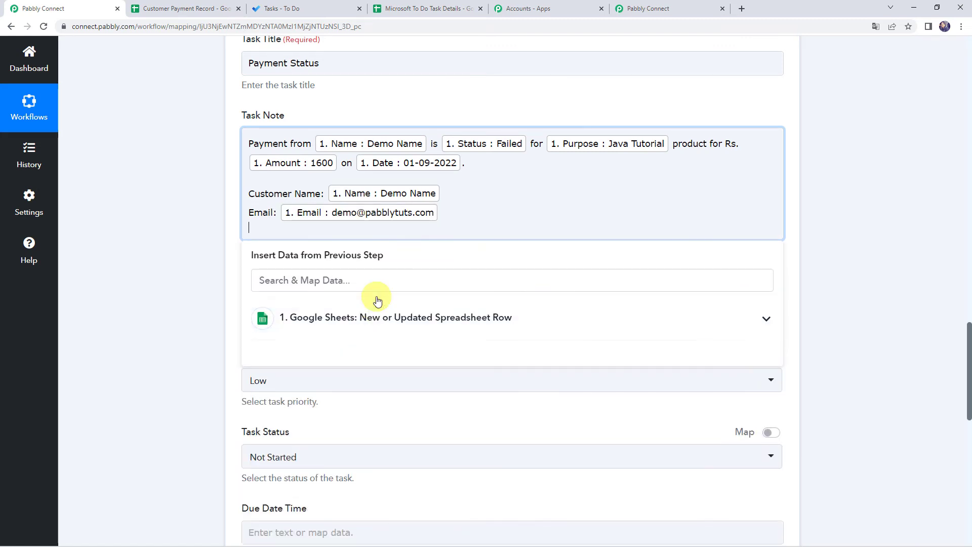
pyautogui.press('Return')
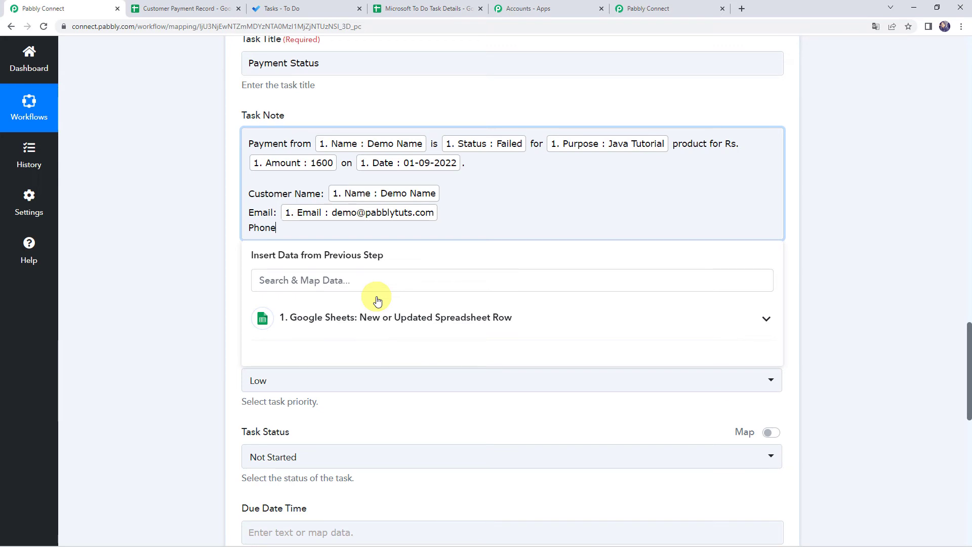
pyautogui.click(377, 302)
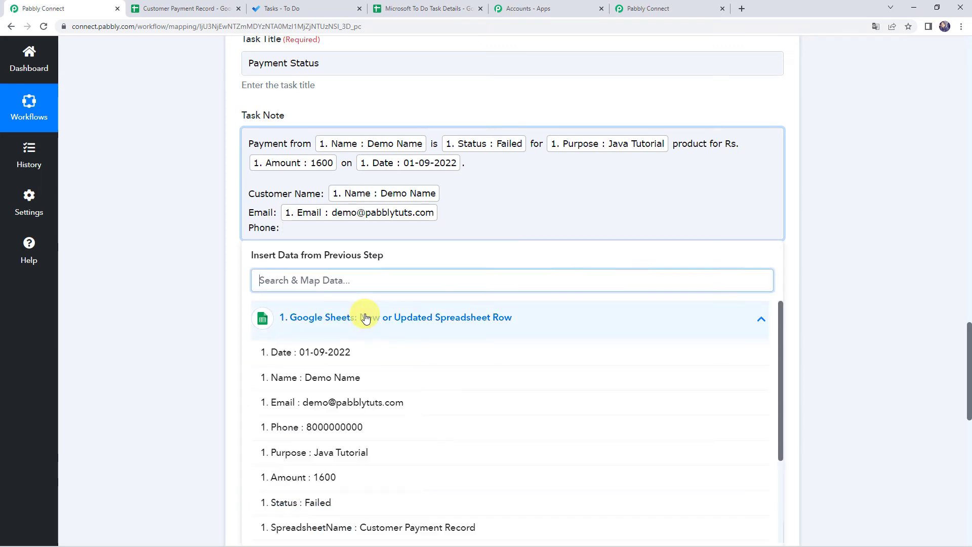
pyautogui.click(334, 362)
pyautogui.click(163, 276)
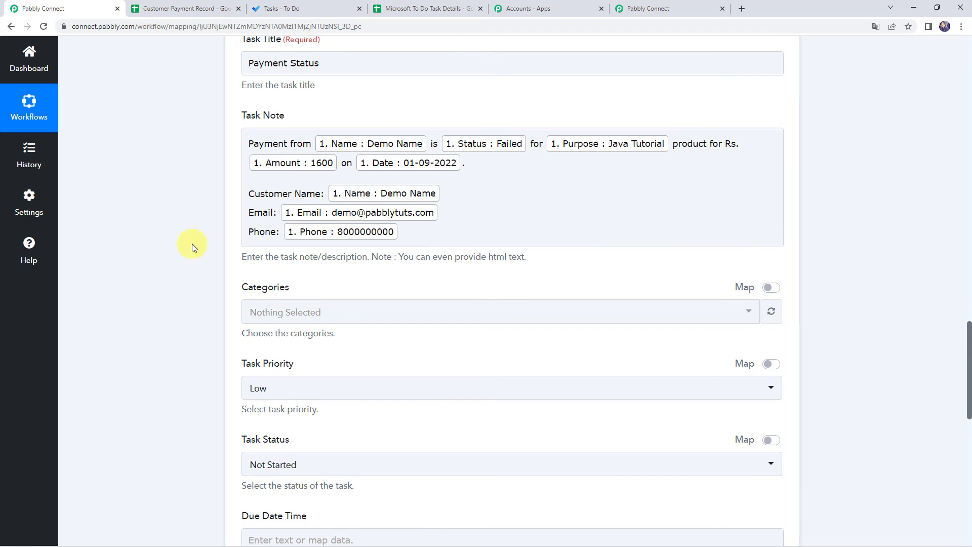
# - Set the task category to Orange, priority to High, and status to Not Started
pyautogui.scroll(-3, 193, 244)
pyautogui.click(261, 159)
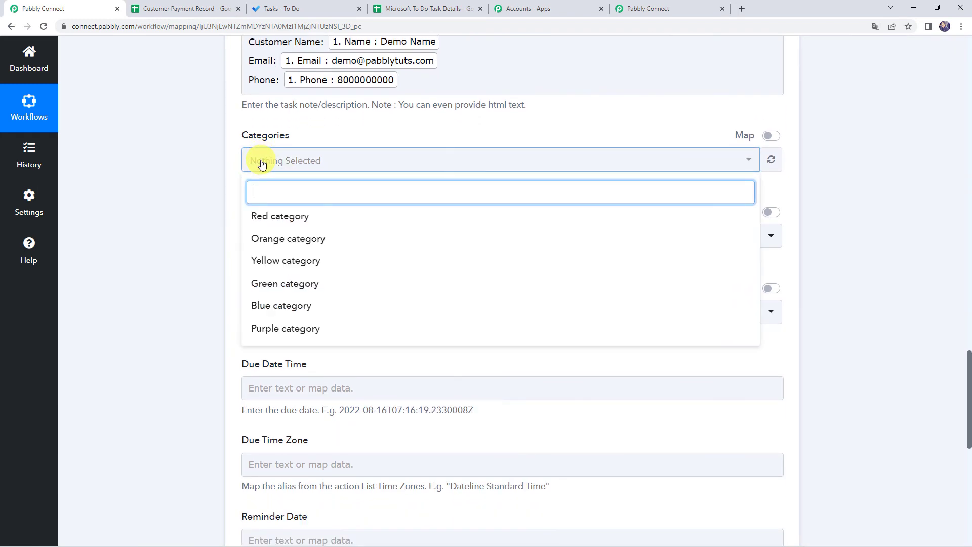
pyautogui.click(292, 241)
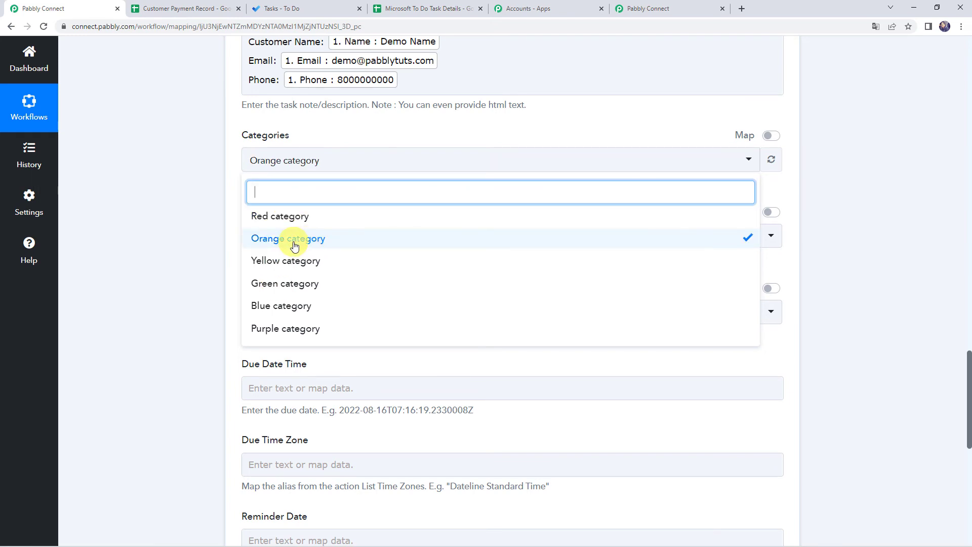
pyautogui.click(175, 222)
pyautogui.scroll(-1, 174, 222)
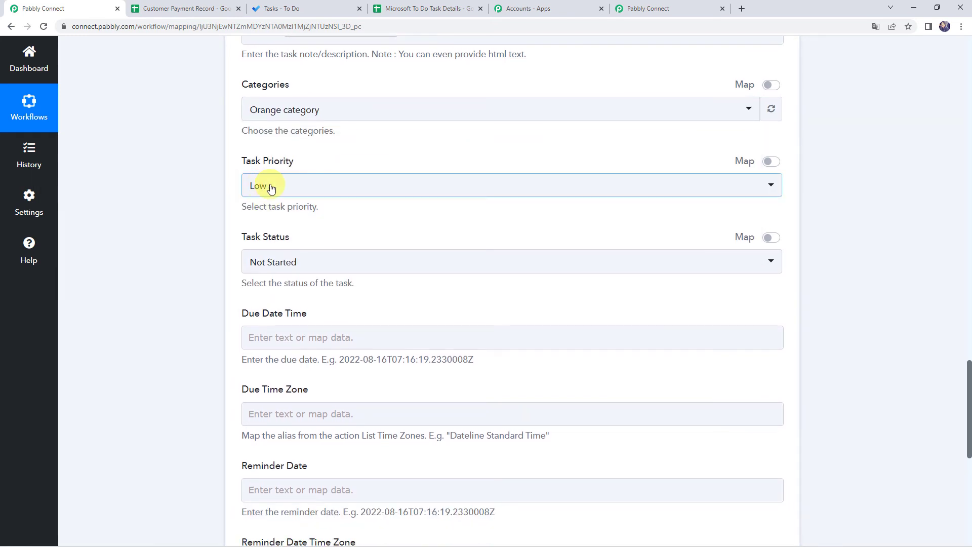
pyautogui.click(268, 185)
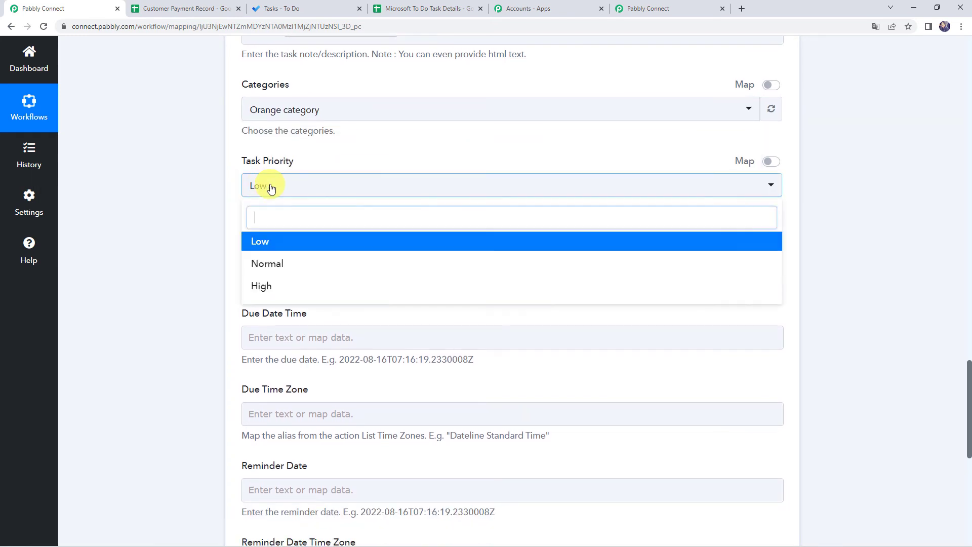
pyautogui.click(266, 285)
pyautogui.scroll(-2, 195, 261)
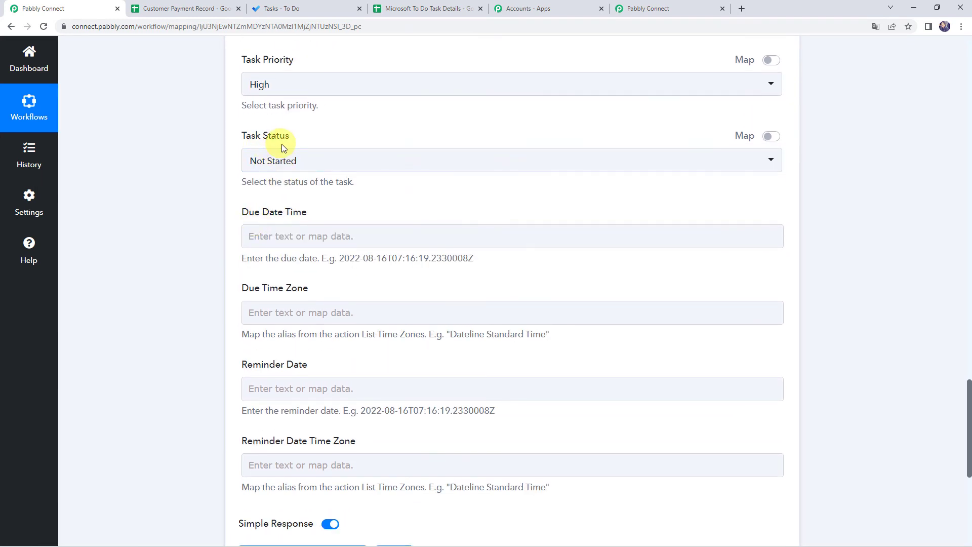
pyautogui.click(282, 160)
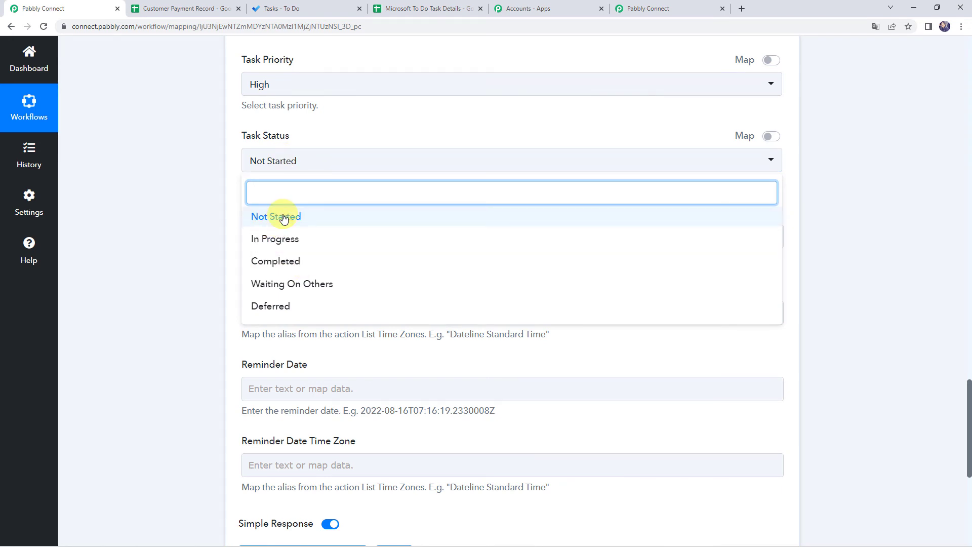
pyautogui.click(283, 218)
pyautogui.click(196, 206)
pyautogui.scroll(-1, 196, 206)
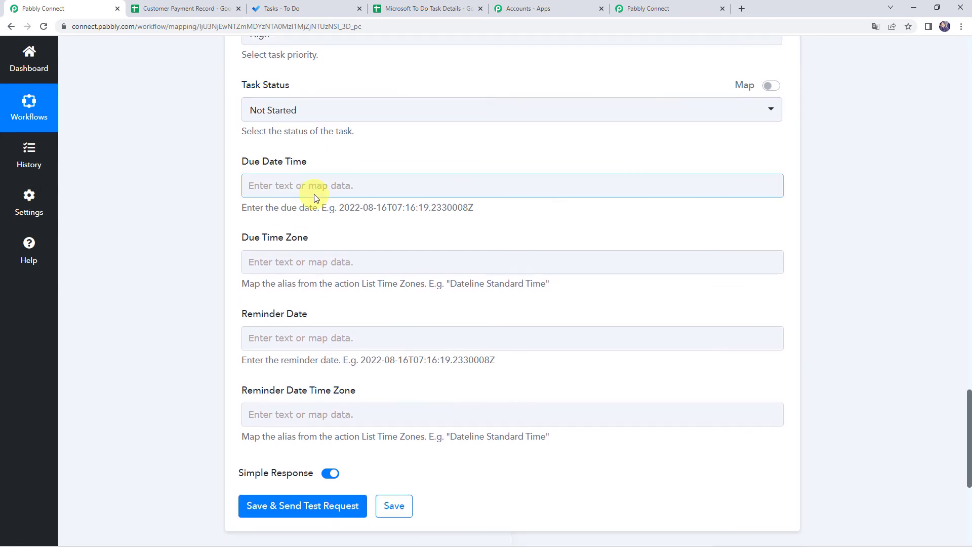
# - Check the due date example format, then save the Create Task action and send a test request
pyautogui.click(263, 252)
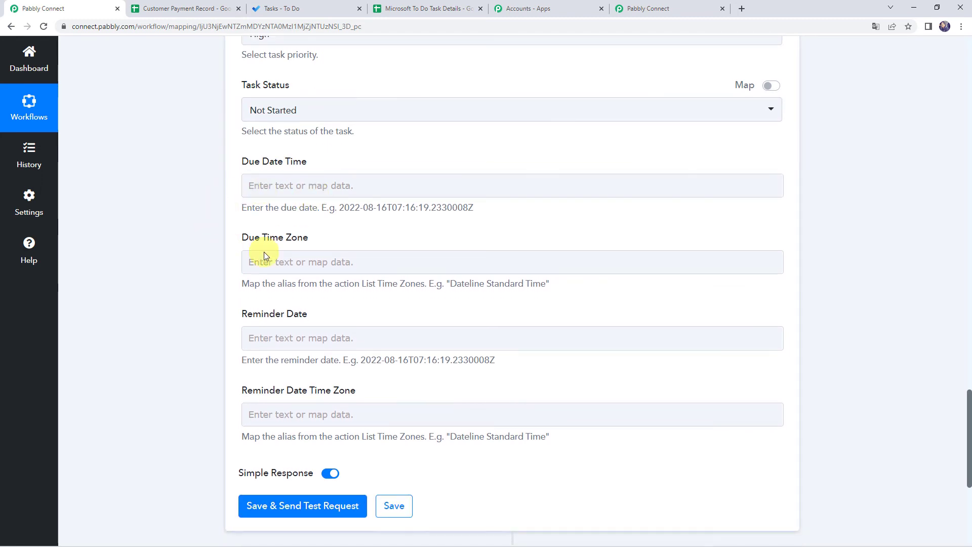
pyautogui.click(272, 347)
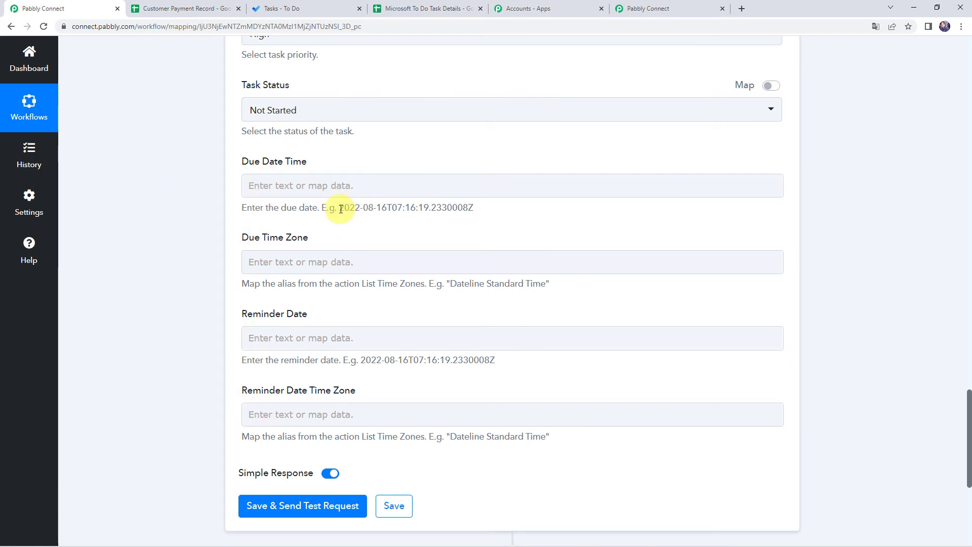
pyautogui.moveTo(341, 209); pyautogui.dragTo(485, 208)
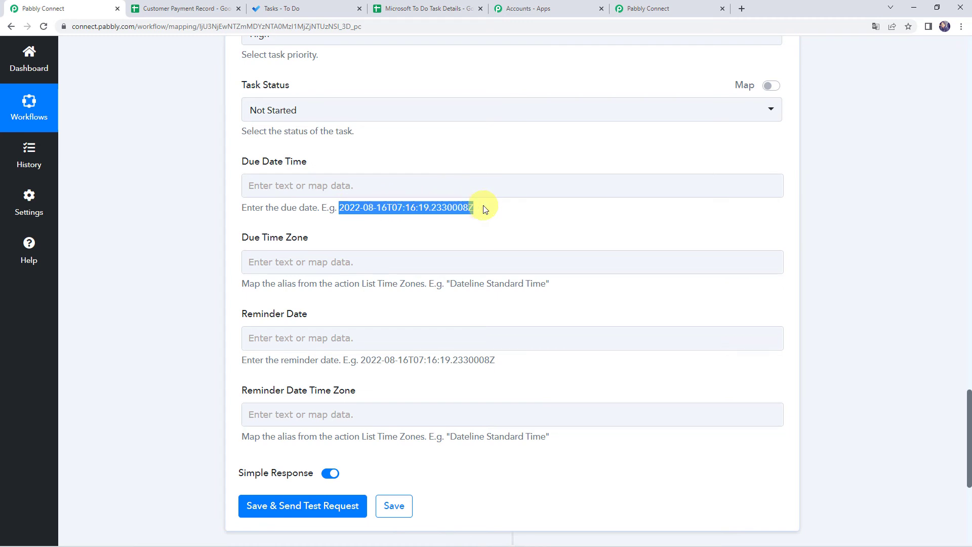
pyautogui.scroll(5, 189, 285)
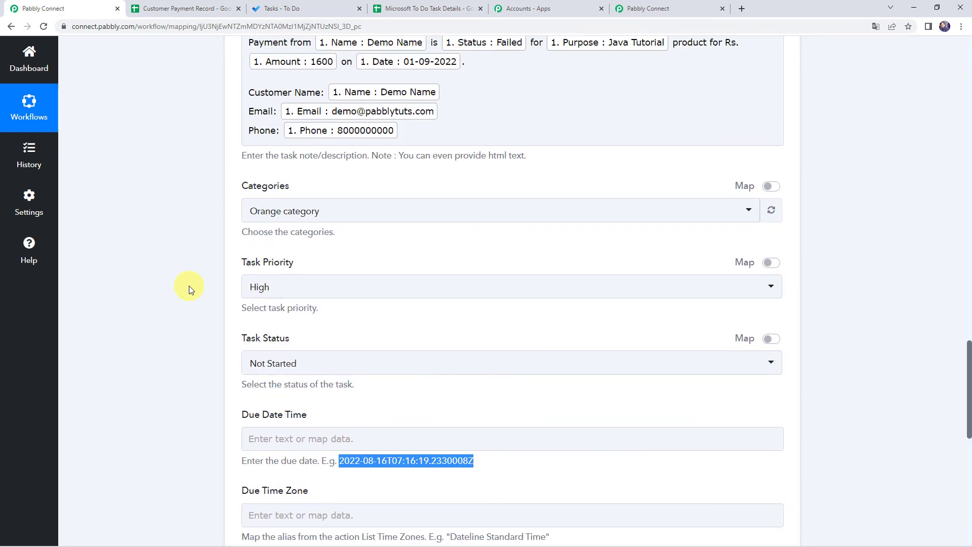
pyautogui.scroll(-6, 189, 286)
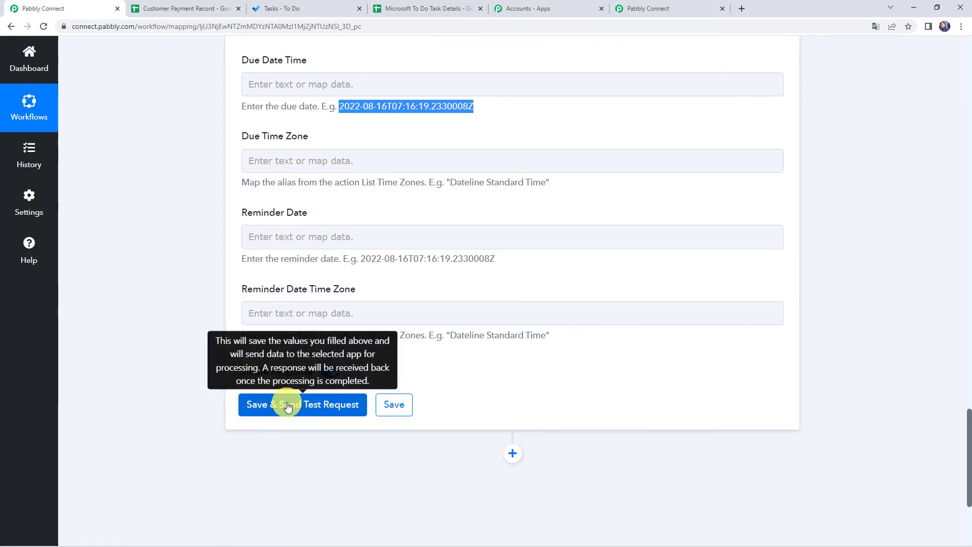
pyautogui.click(287, 405)
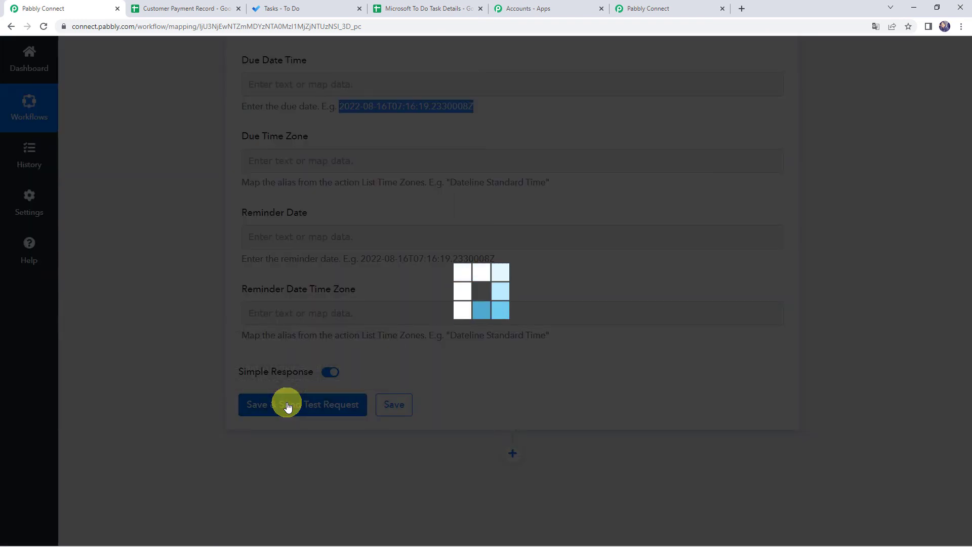
pyautogui.scroll(-5, 184, 366)
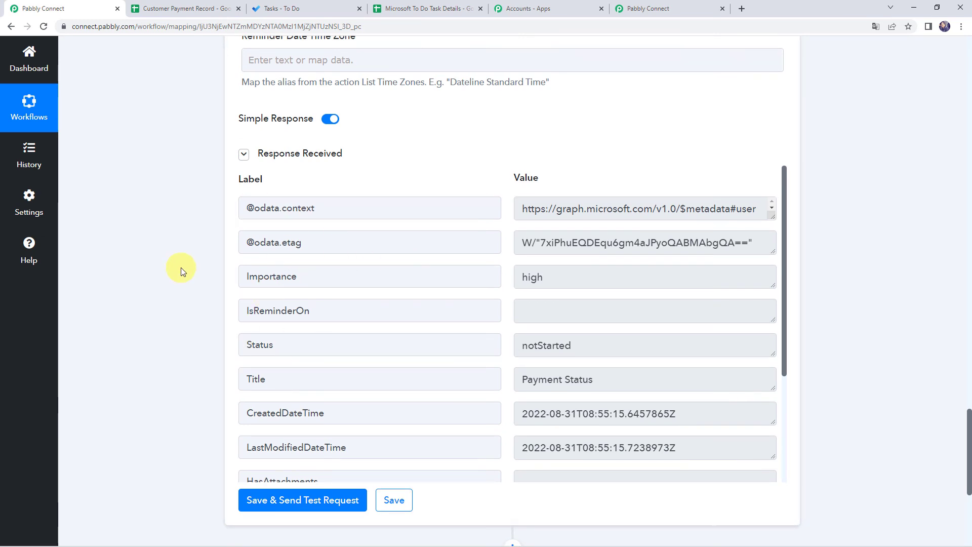
pyautogui.click(309, 7)
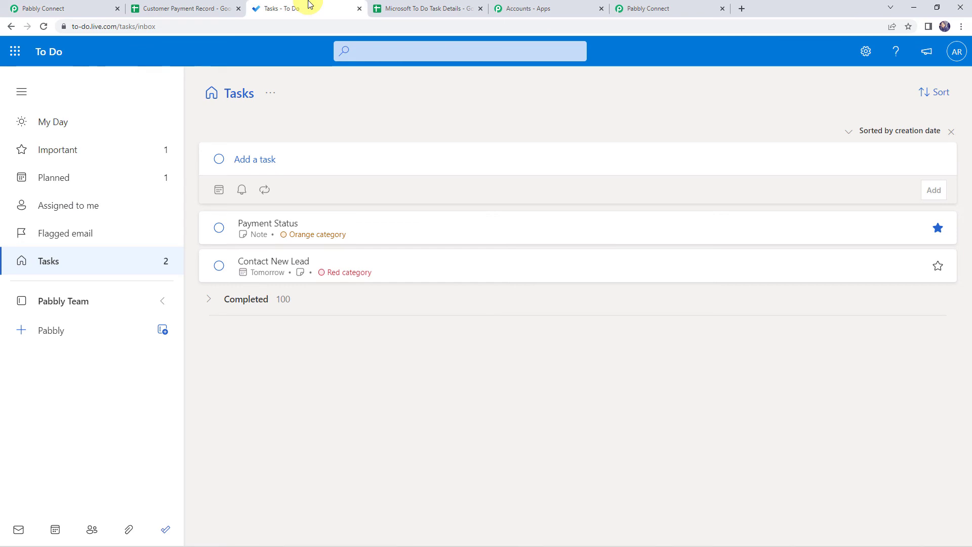
# - Open the Payment Status task and verify its note's payment sentence, amount, date, name and phone
pyautogui.click(286, 226)
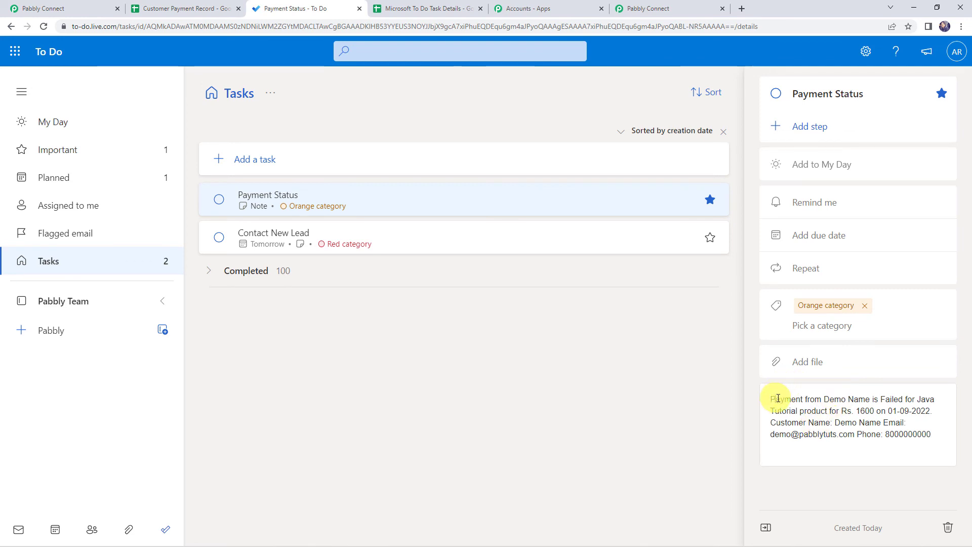
pyautogui.moveTo(775, 398); pyautogui.dragTo(902, 402)
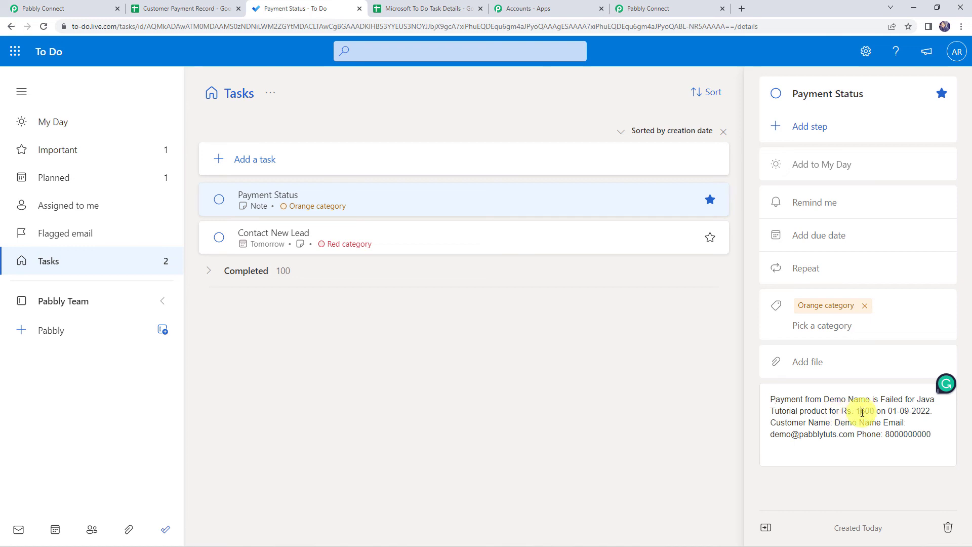
pyautogui.moveTo(860, 411); pyautogui.dragTo(935, 412)
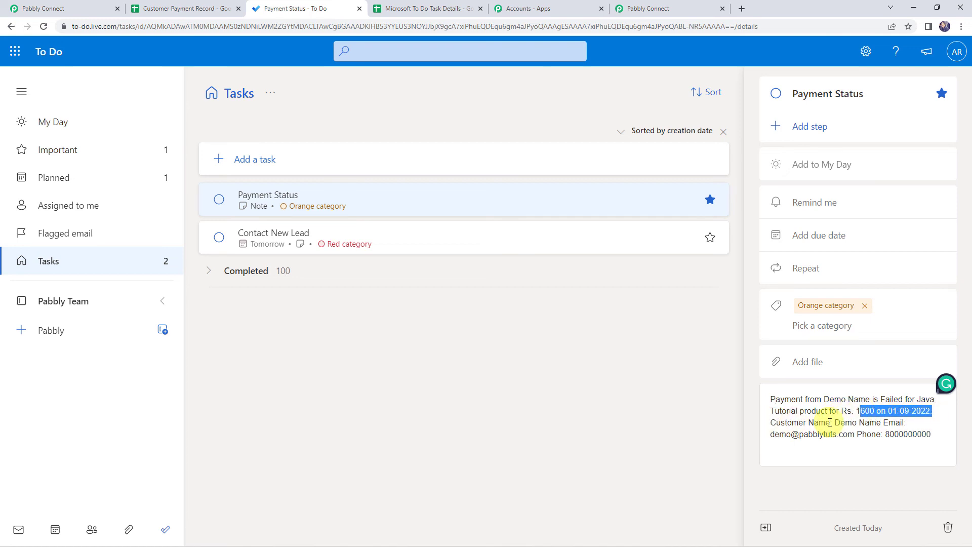
pyautogui.moveTo(834, 423); pyautogui.dragTo(877, 423)
pyautogui.moveTo(772, 434); pyautogui.dragTo(945, 449)
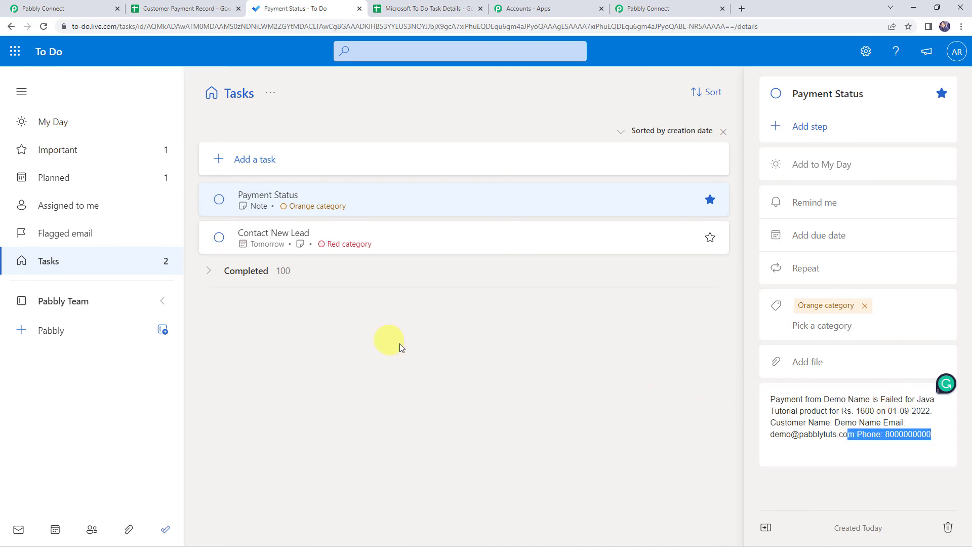
pyautogui.click(46, 9)
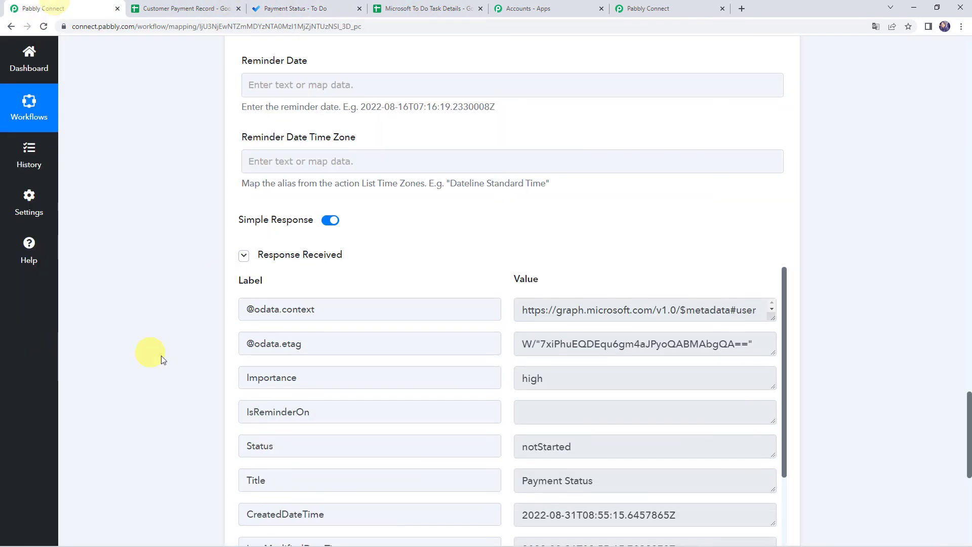
# - Enter date 01-09-2022, a test customer name and a test e-mail in cells A3–C3
pyautogui.click(174, 4)
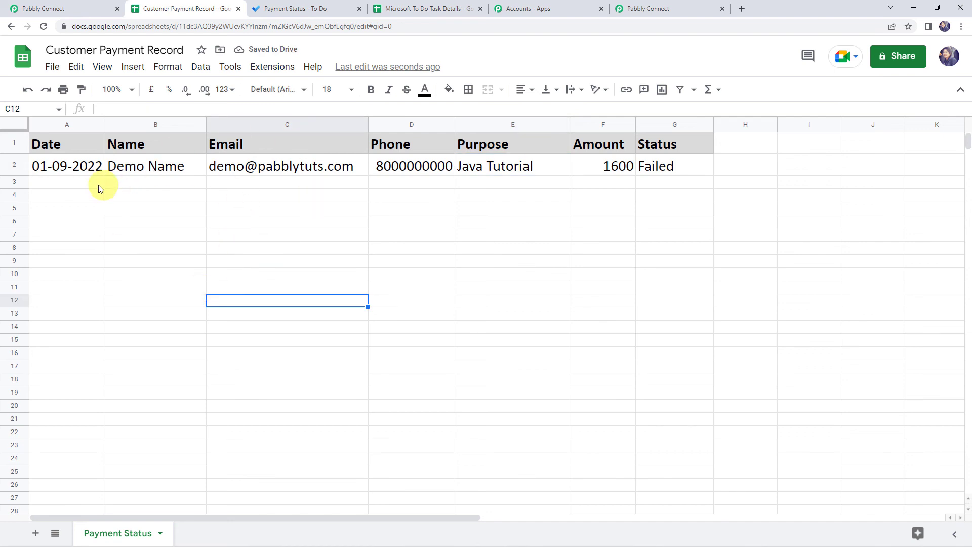
pyautogui.click(87, 186)
pyautogui.write('01-09-2022')
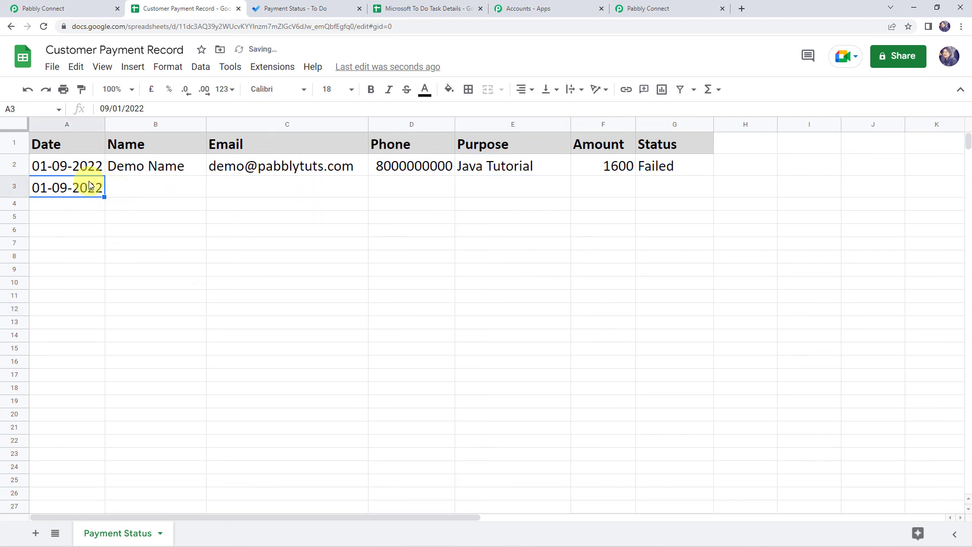
pyautogui.click(141, 181)
pyautogui.write('D')
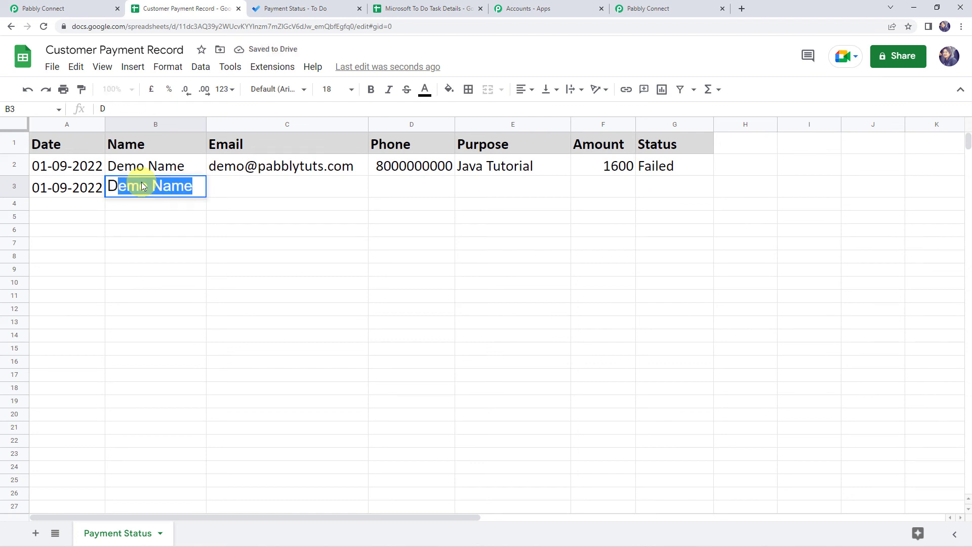
pyautogui.write('u')
pyautogui.press('BackSpace')
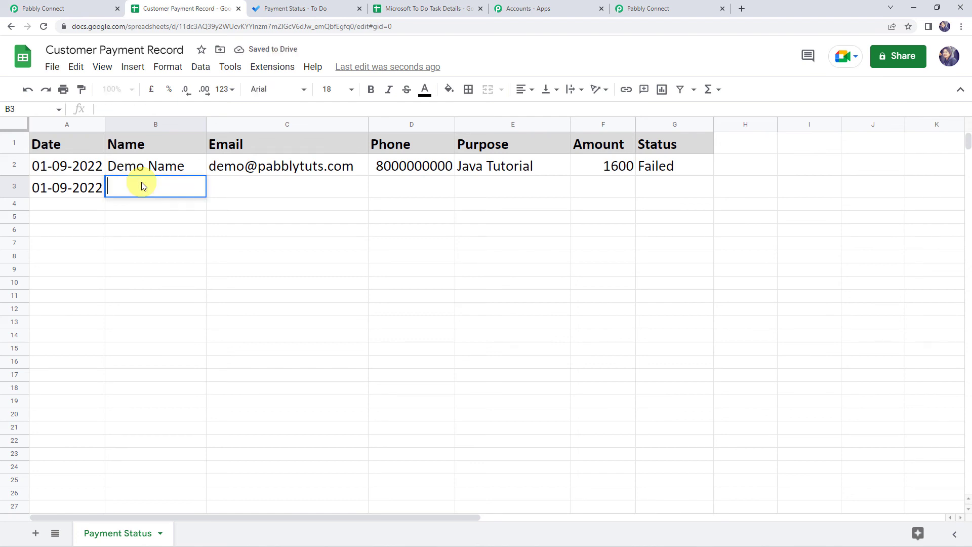
pyautogui.write('Testing C')
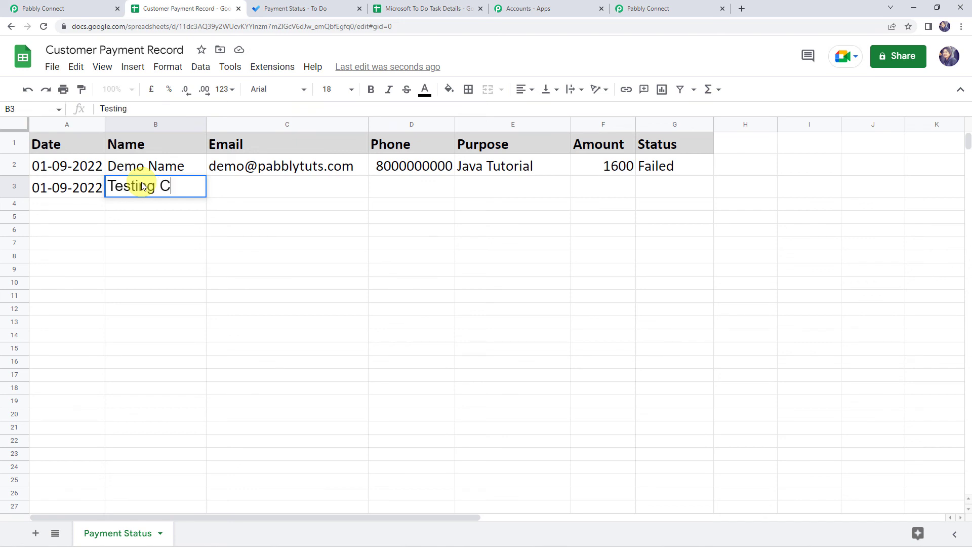
pyautogui.write('ustomer')
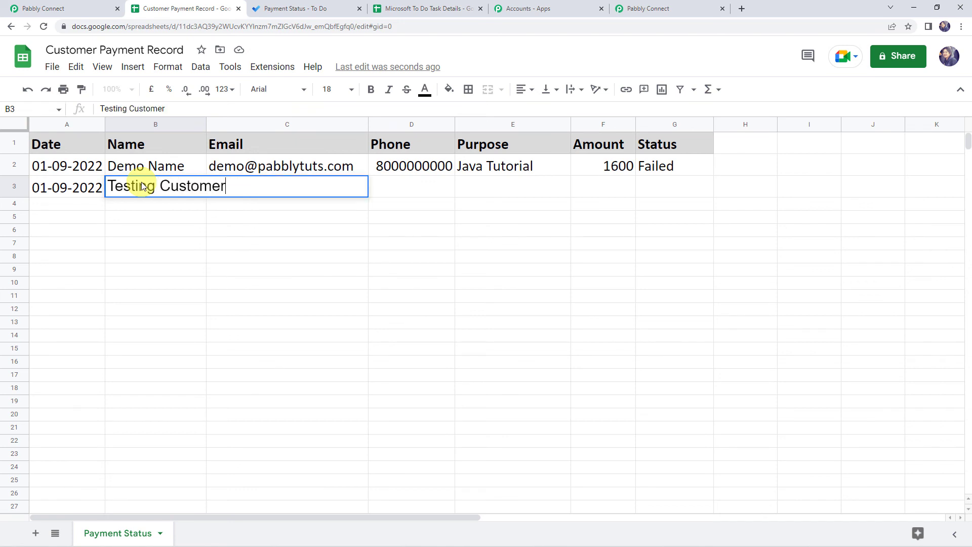
pyautogui.press('Tab')
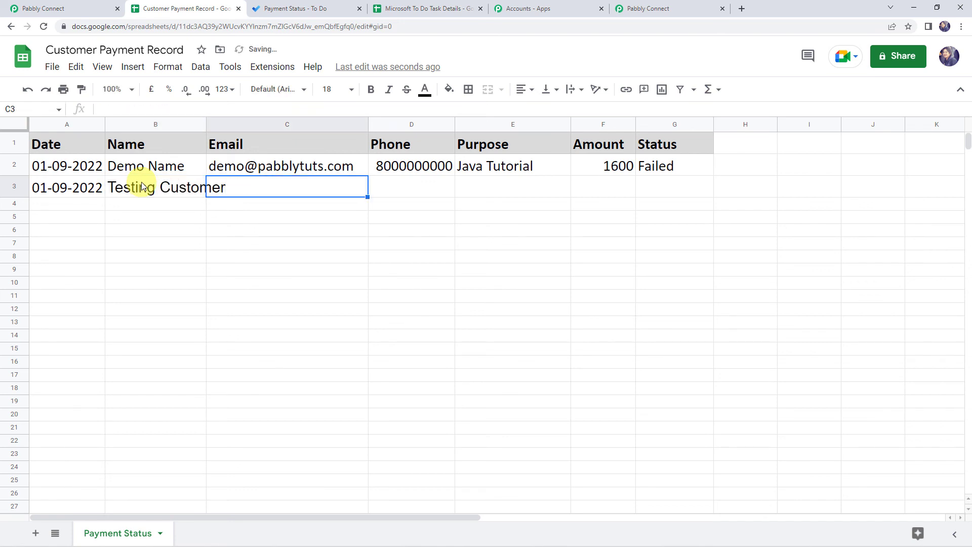
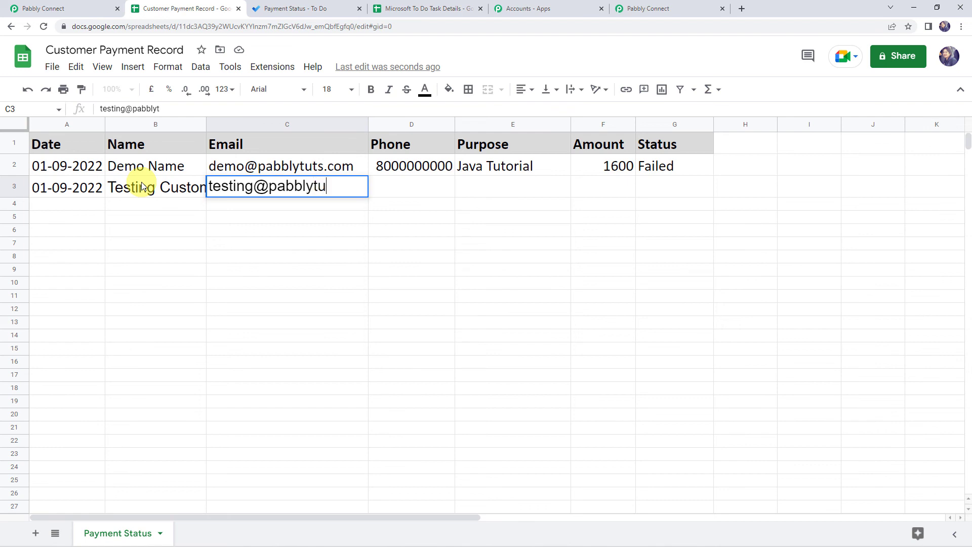
pyautogui.press('Tab')
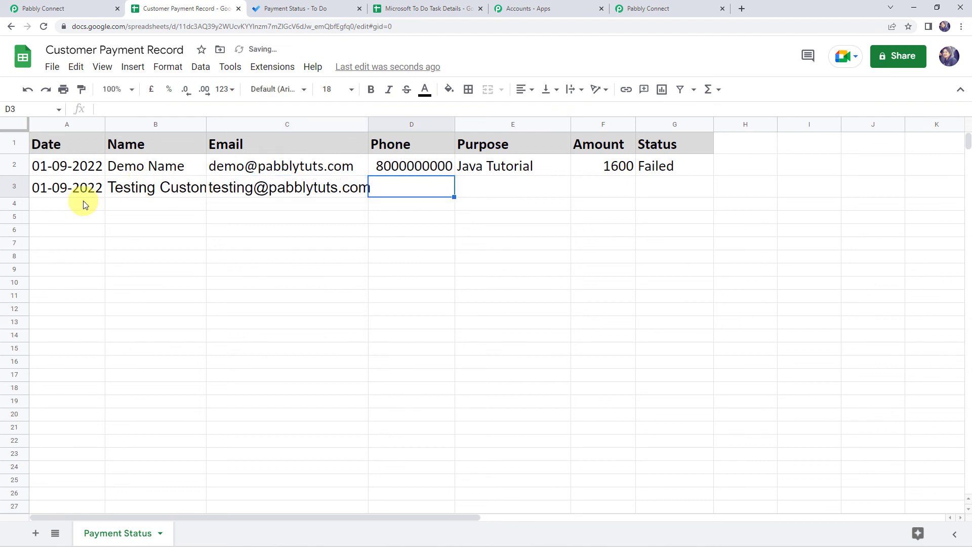
# - Set row 3's font size to 16
pyautogui.click(14, 187)
pyautogui.click(338, 93)
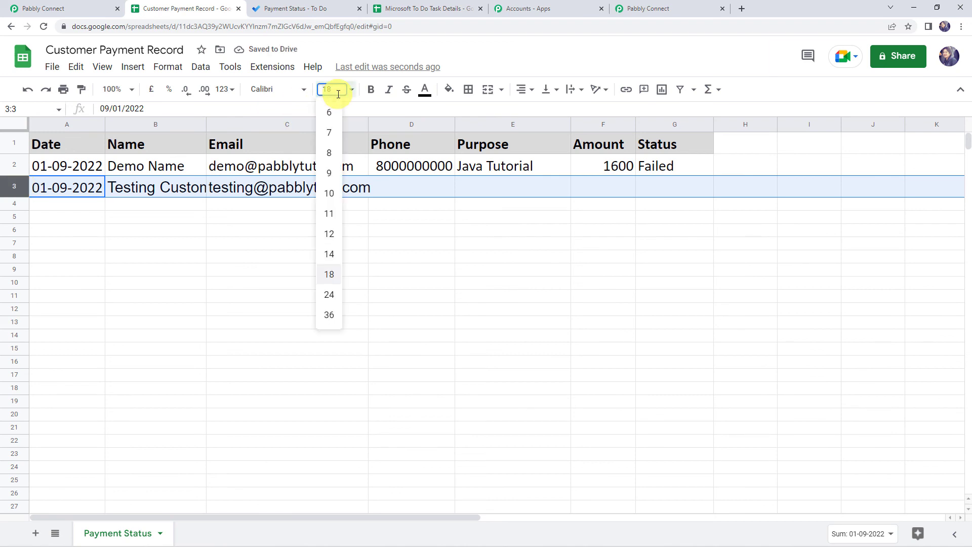
pyautogui.write('16')
pyautogui.press('Return')
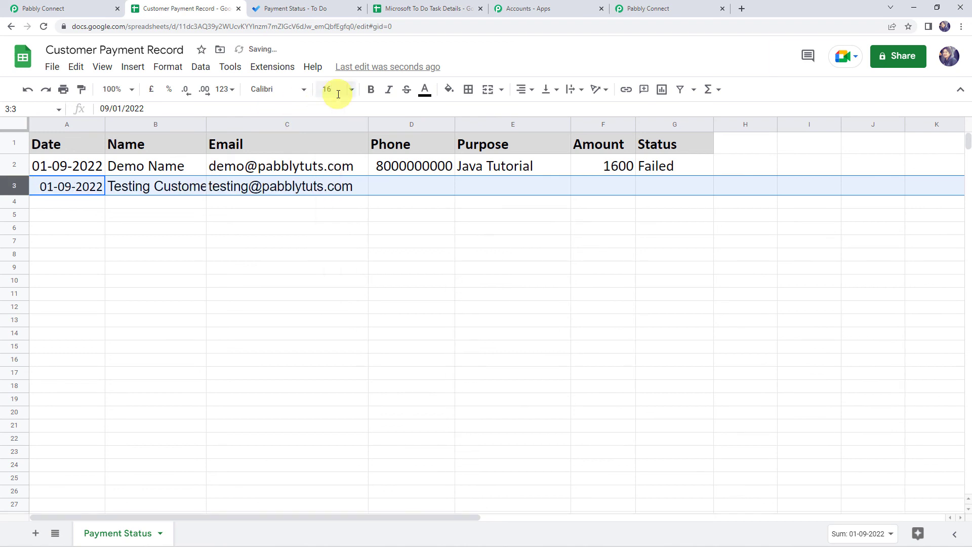
# - Fill D3–G3 with a test phone number, PHP Programming, 2000 and Cancelled
pyautogui.click(393, 187)
pyautogui.write('9000000000')
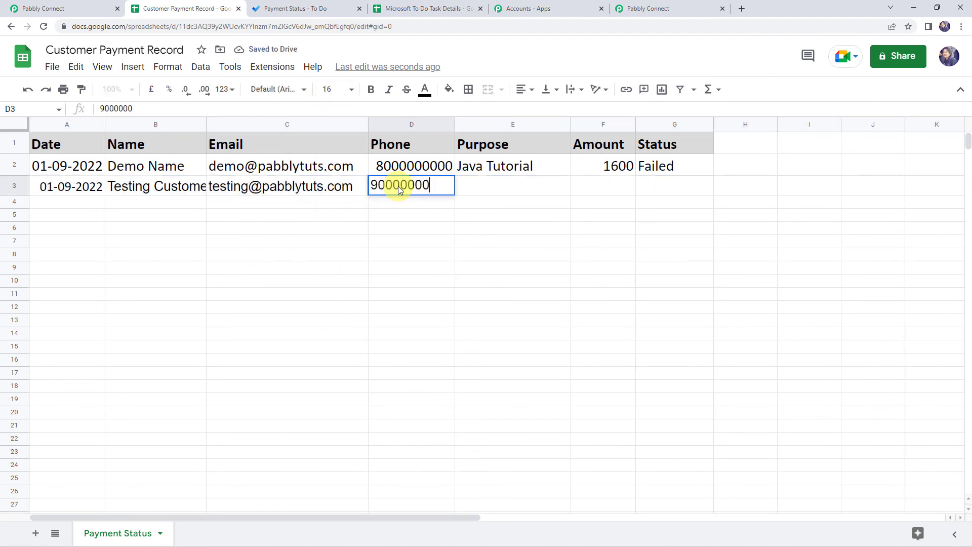
pyautogui.press('Tab')
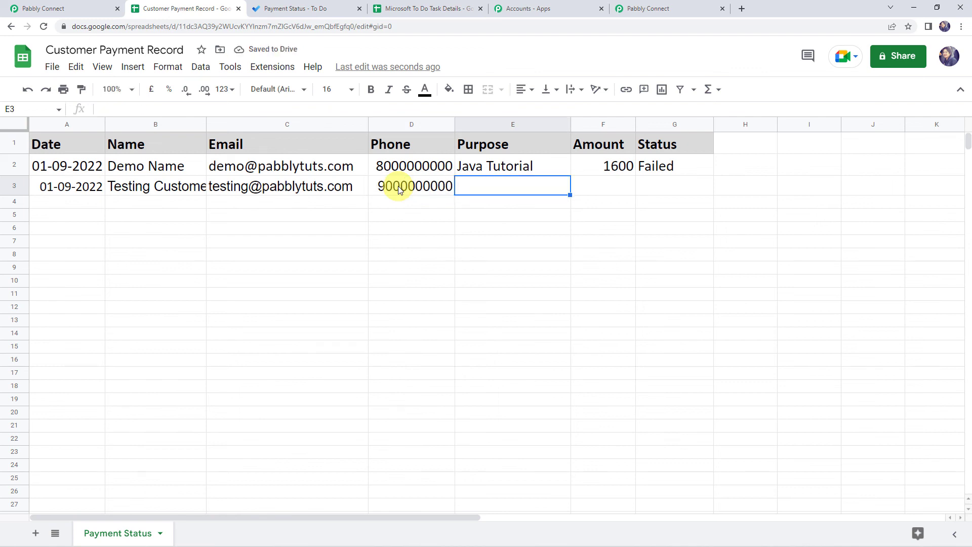
pyautogui.write('PHP')
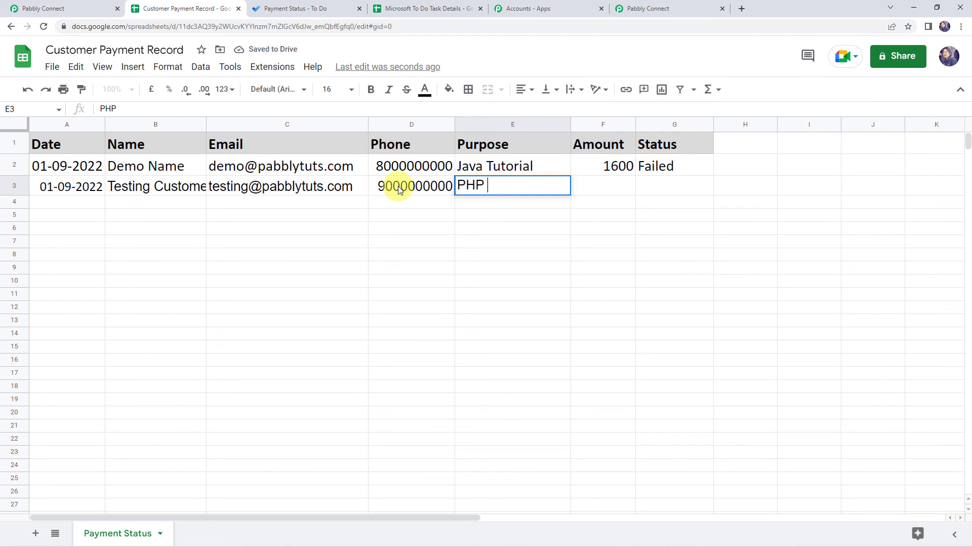
pyautogui.write(' Progr')
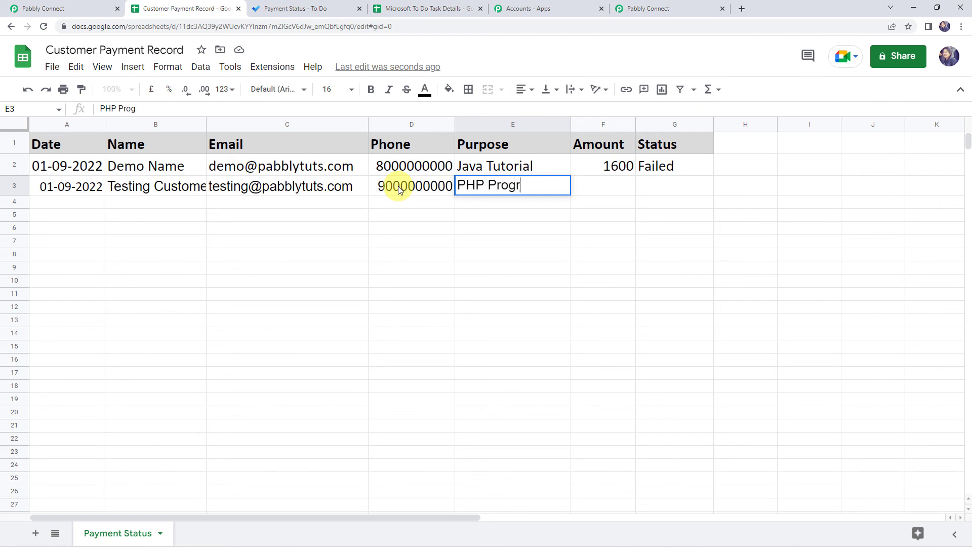
pyautogui.write('amming')
pyautogui.press('Tab')
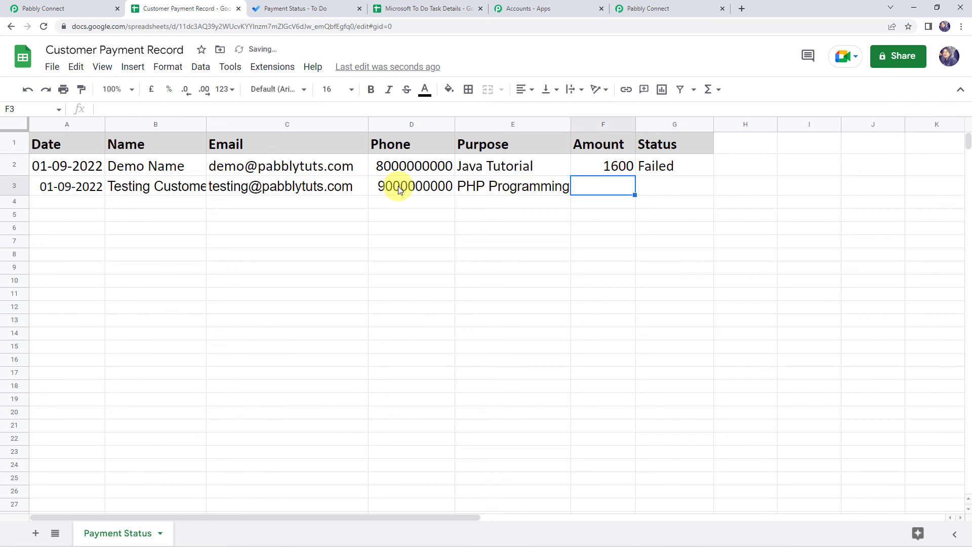
pyautogui.write('2000')
pyautogui.press('Tab')
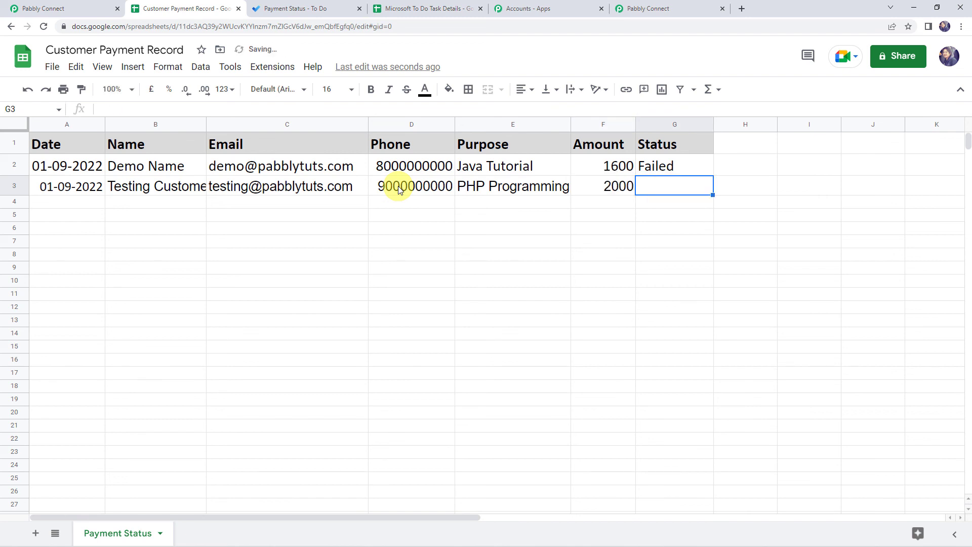
pyautogui.write('Cance')
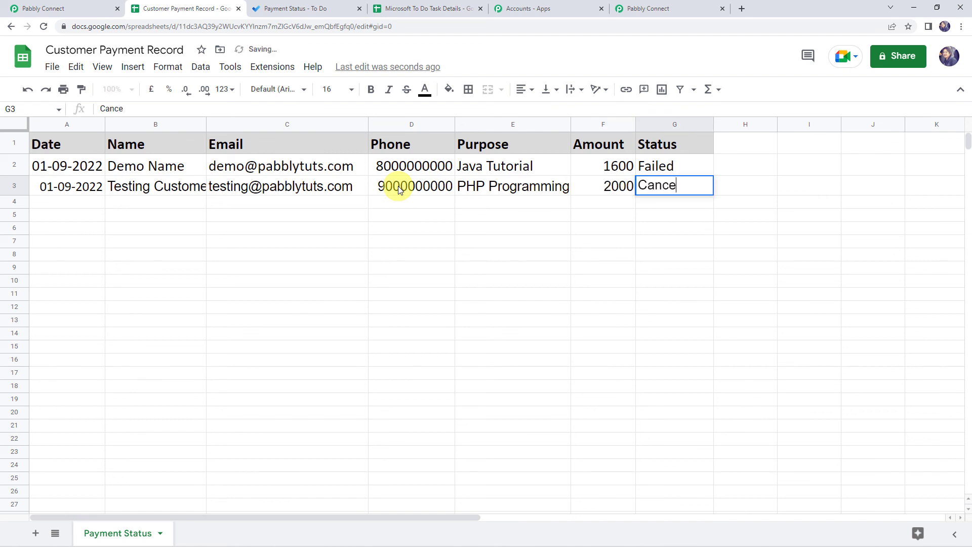
pyautogui.write('lled')
pyautogui.press('Return')
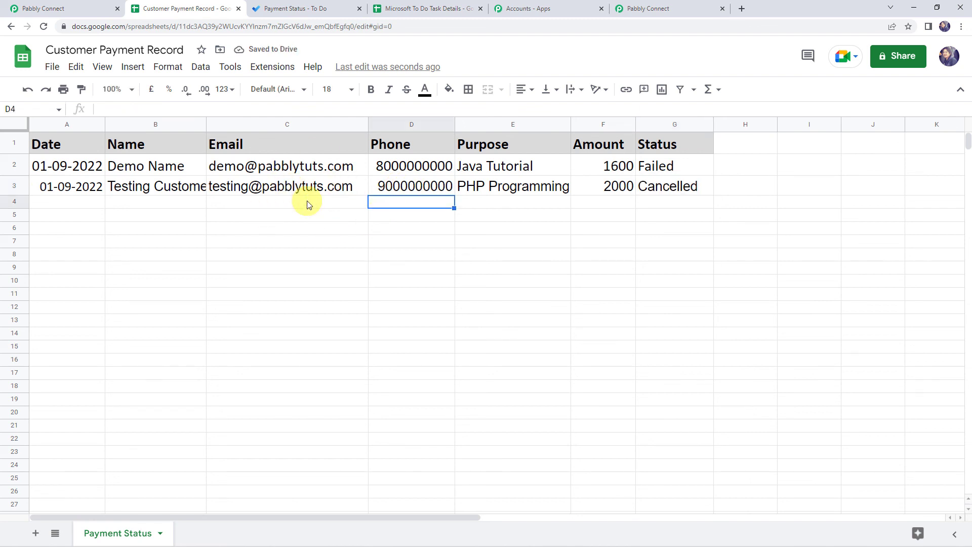
# - Open the newest Payment Status task and check its note's PHP Programming, e-mail and phone details
pyautogui.click(309, 11)
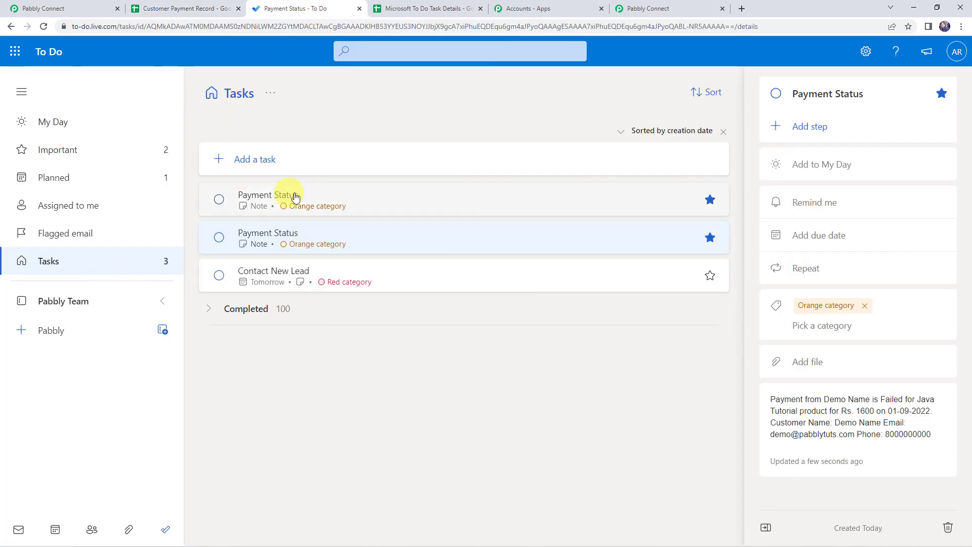
pyautogui.click(280, 198)
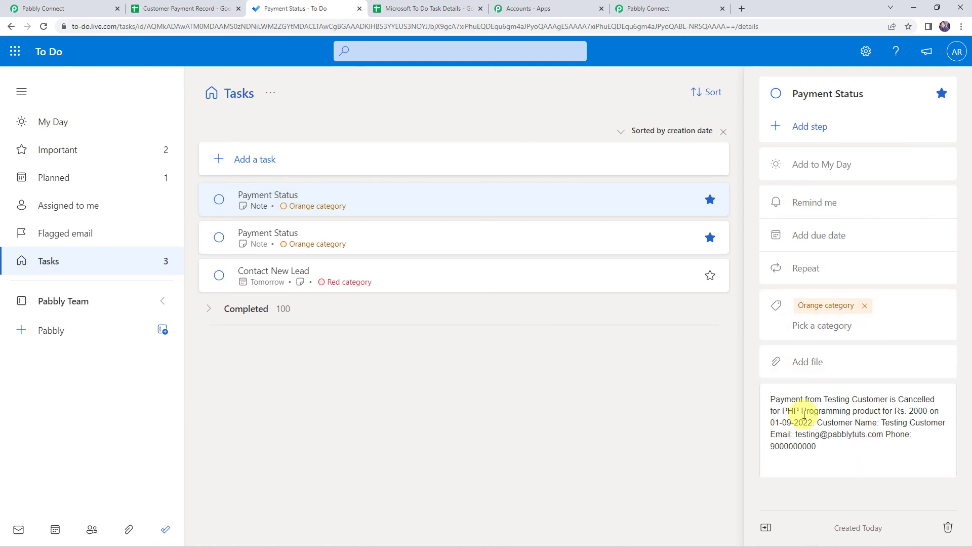
pyautogui.click(771, 400)
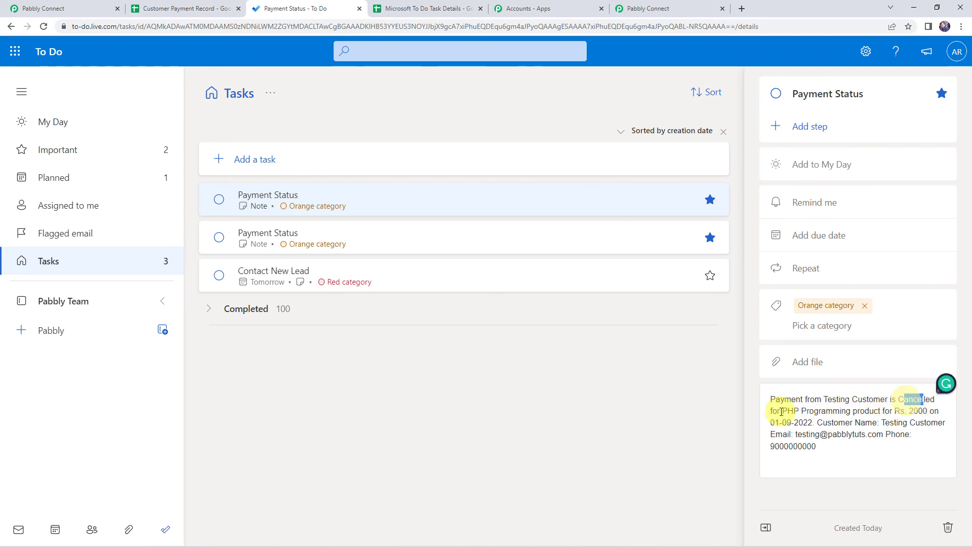
pyautogui.moveTo(780, 412); pyautogui.dragTo(960, 426)
pyautogui.moveTo(778, 434); pyautogui.dragTo(891, 434)
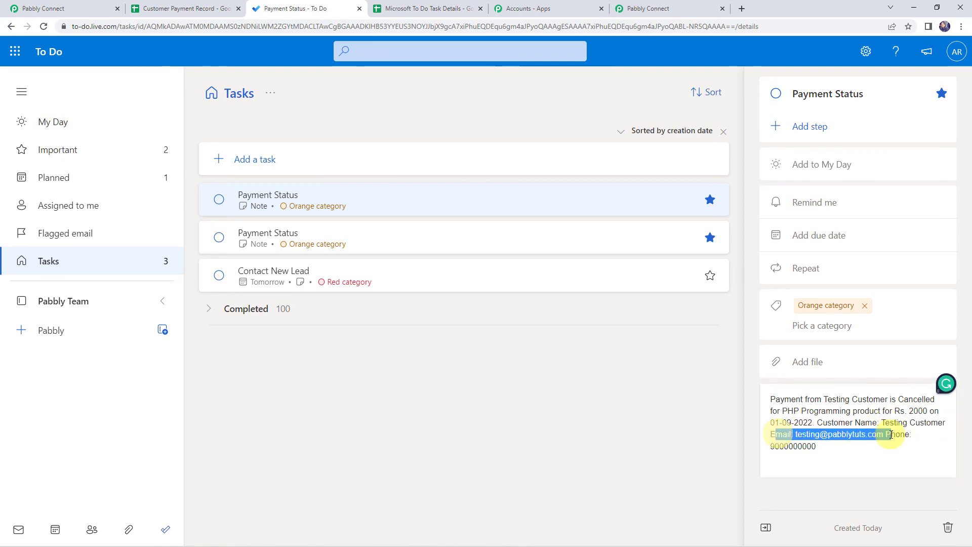
pyautogui.moveTo(777, 448); pyautogui.dragTo(836, 447)
pyautogui.click(837, 447)
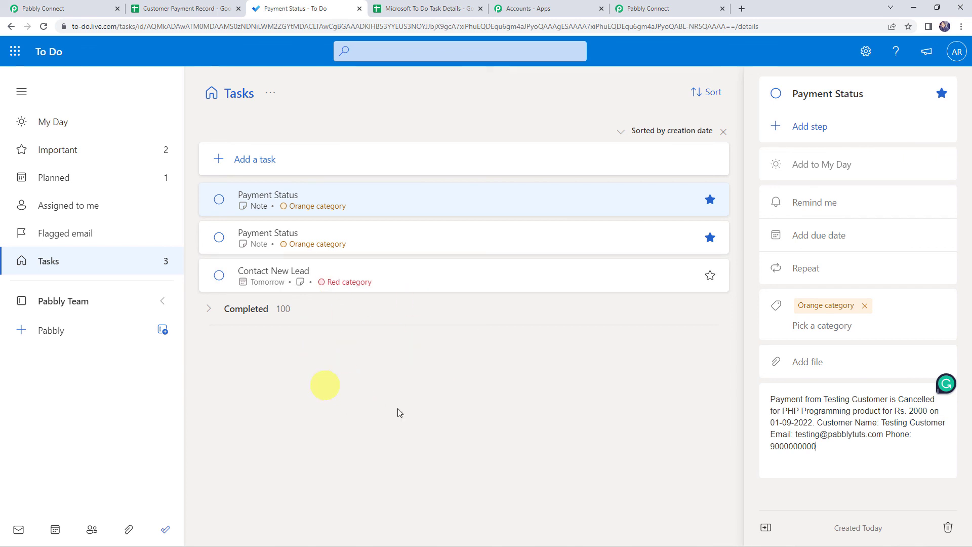
pyautogui.click(679, 4)
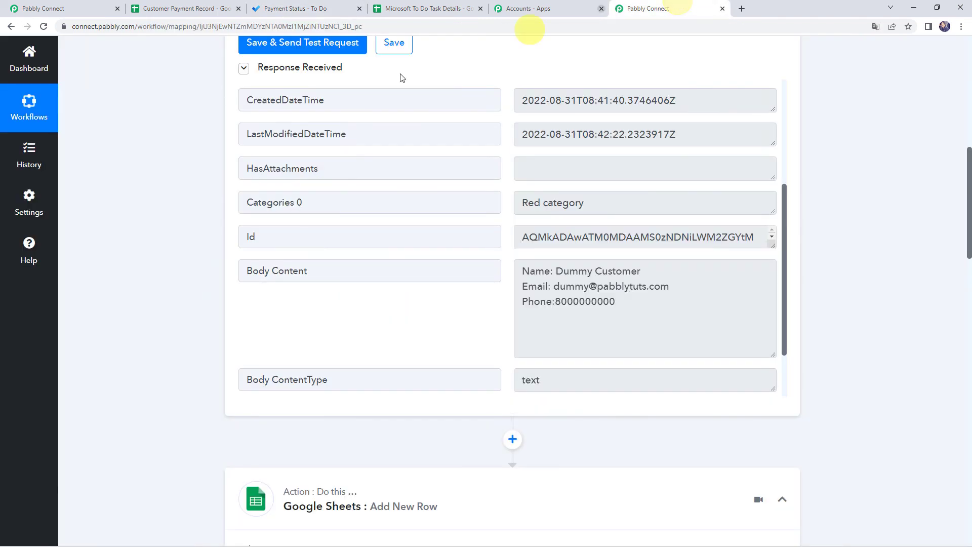
# - Scroll back up to the workflow title and the Microsoft To-Do New Task trigger card
pyautogui.click(78, 5)
pyautogui.scroll(15, 150, 333)
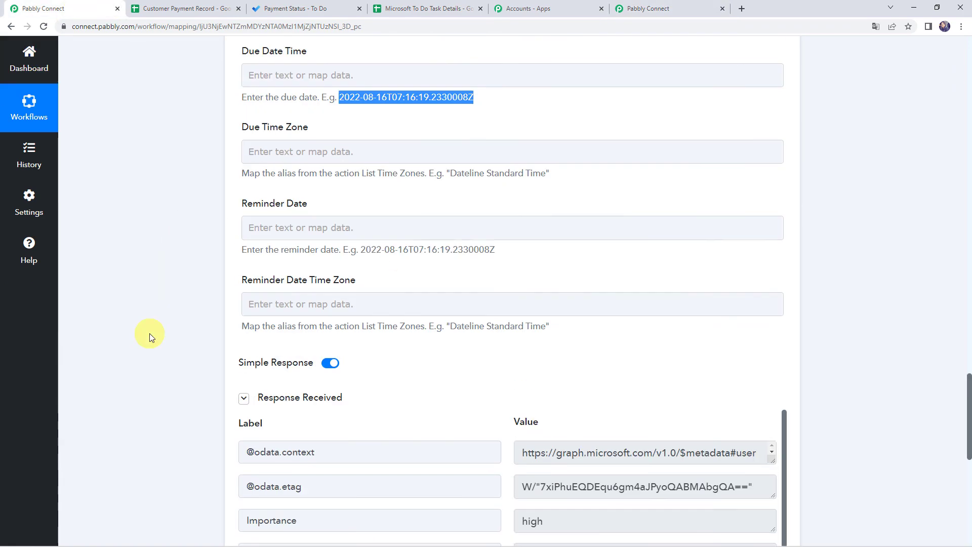
pyautogui.scroll(7, 150, 333)
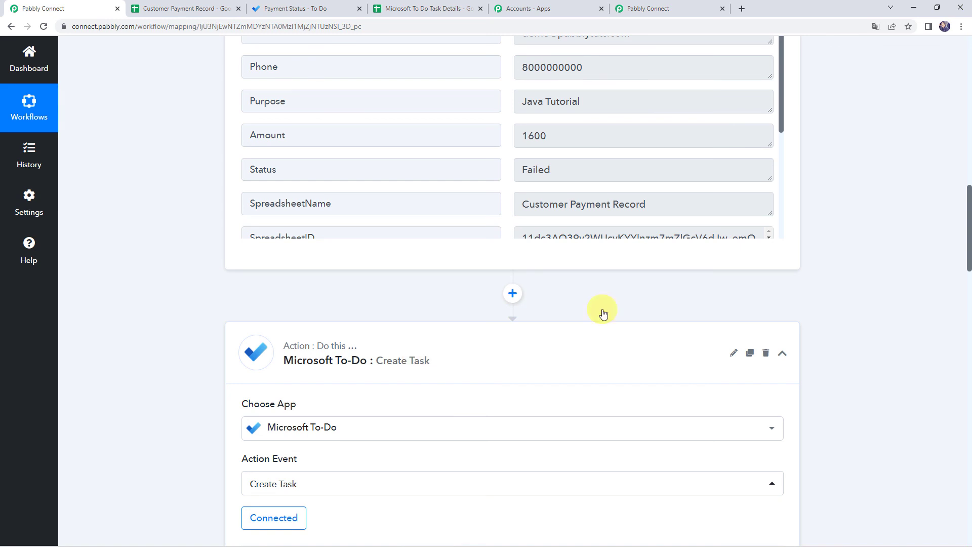
pyautogui.click(653, 6)
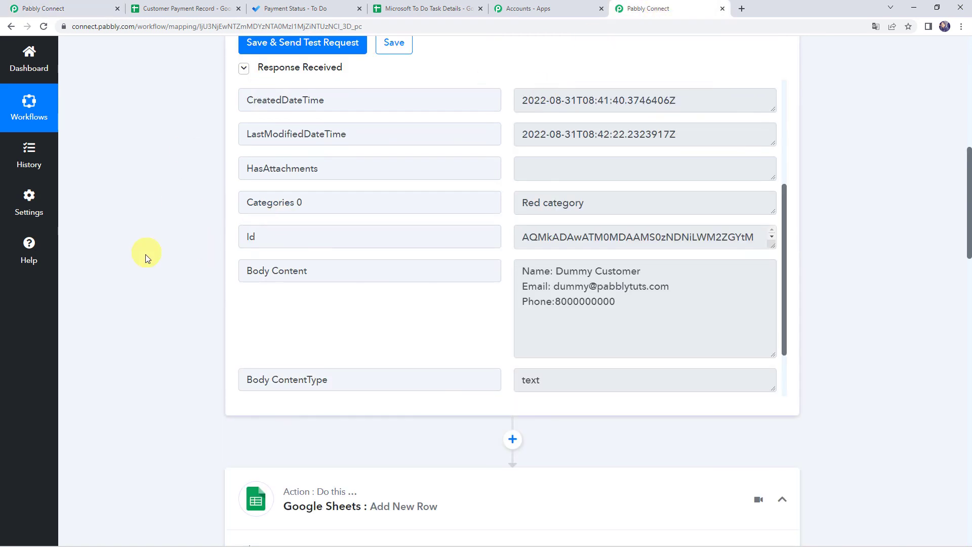
pyautogui.scroll(10, 144, 255)
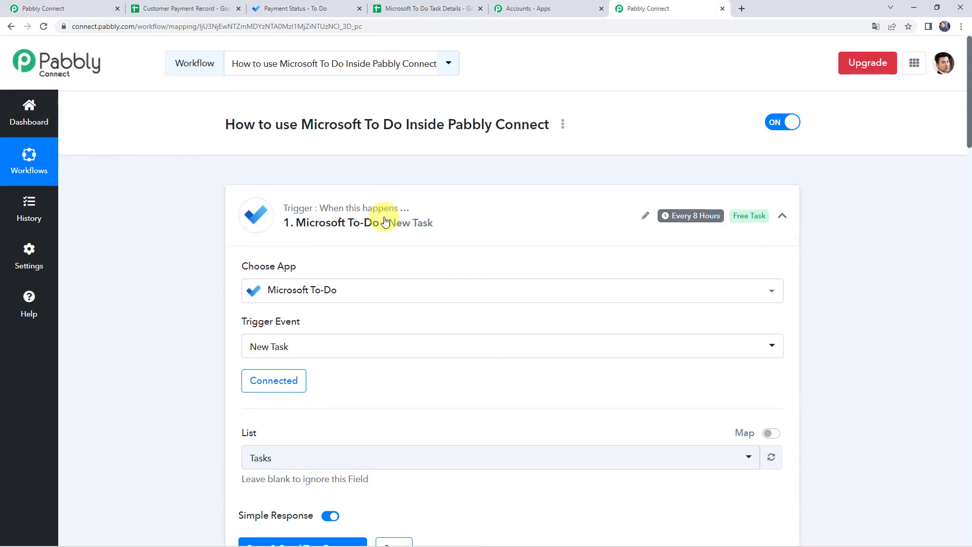